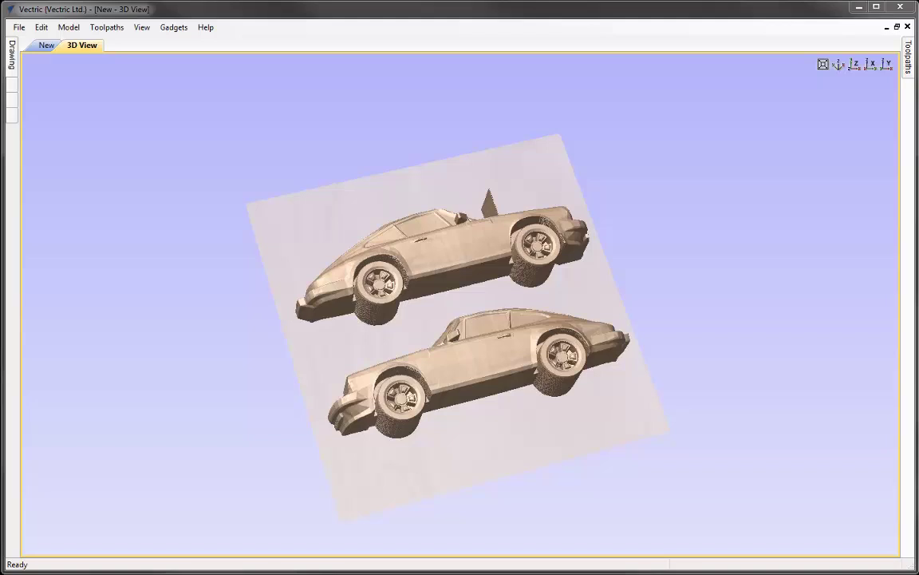
Close the current file and create a new job 10 inches wide, 10 inches high and 0.5 inches thick
click(18, 27)
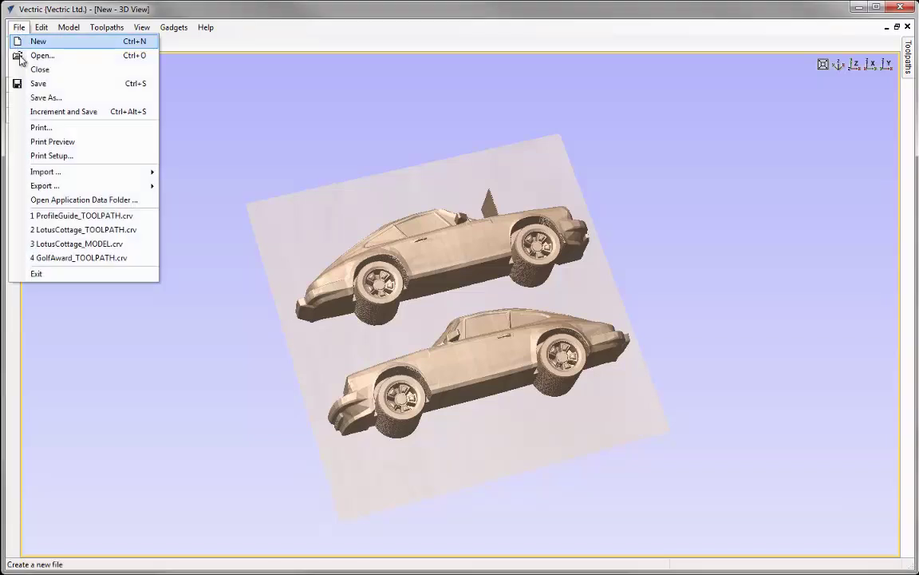
click(55, 74)
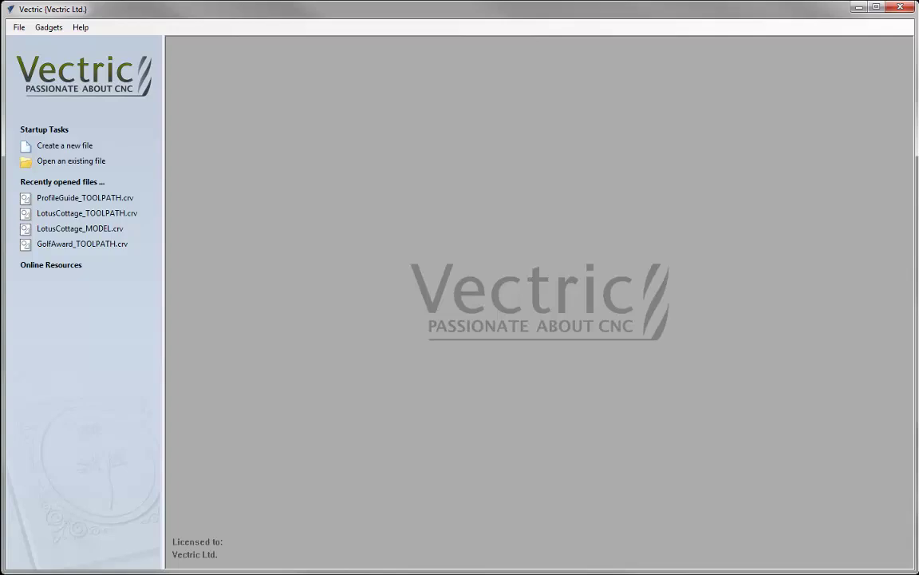
click(54, 145)
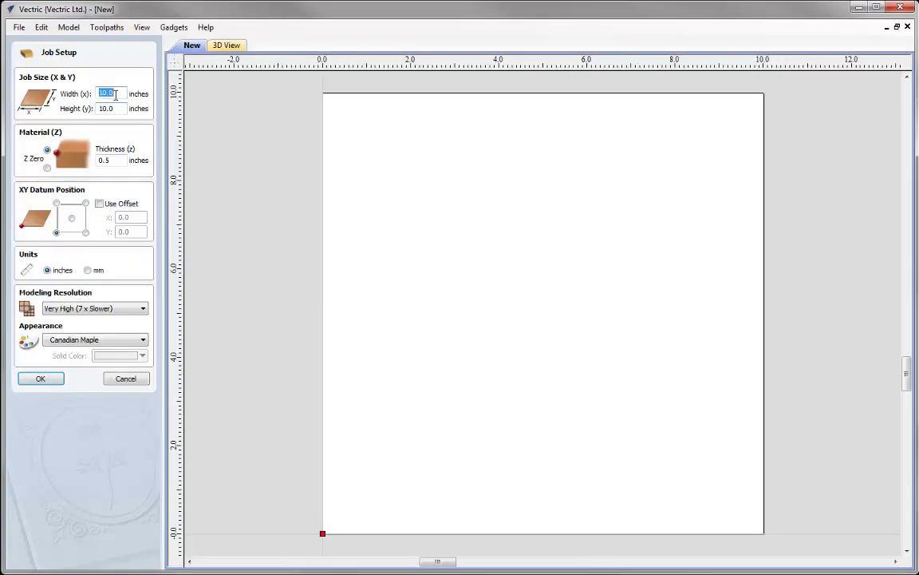
text(10)
key(Tab)
text(10)
key(Tab)
text(0.5)
click(42, 379)
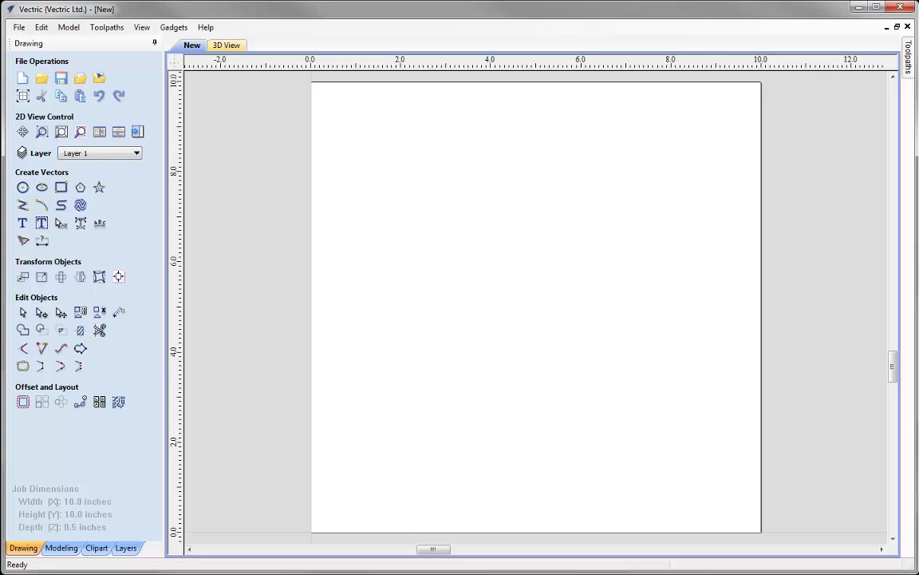
Examine which 3D file formats the model import supports, leaving the file chooser without importing anything
click(58, 548)
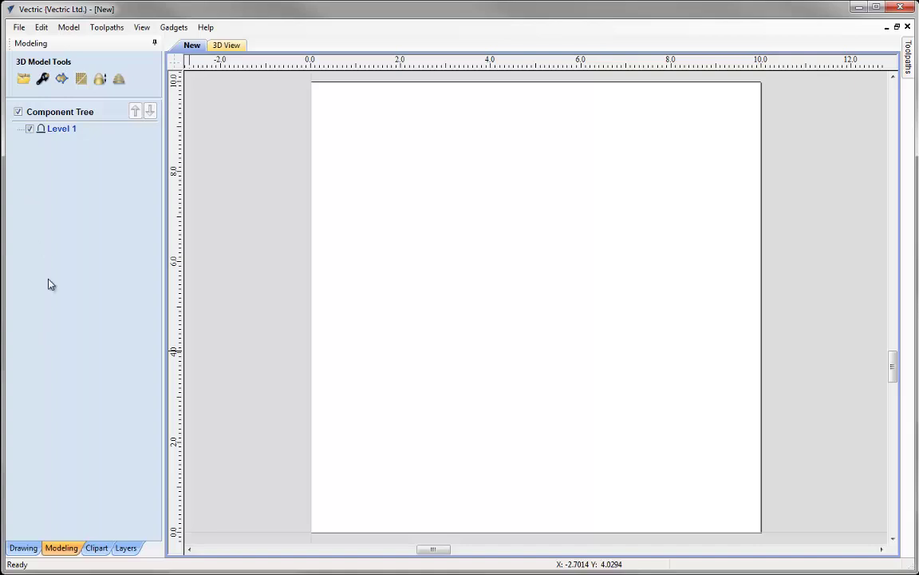
click(24, 79)
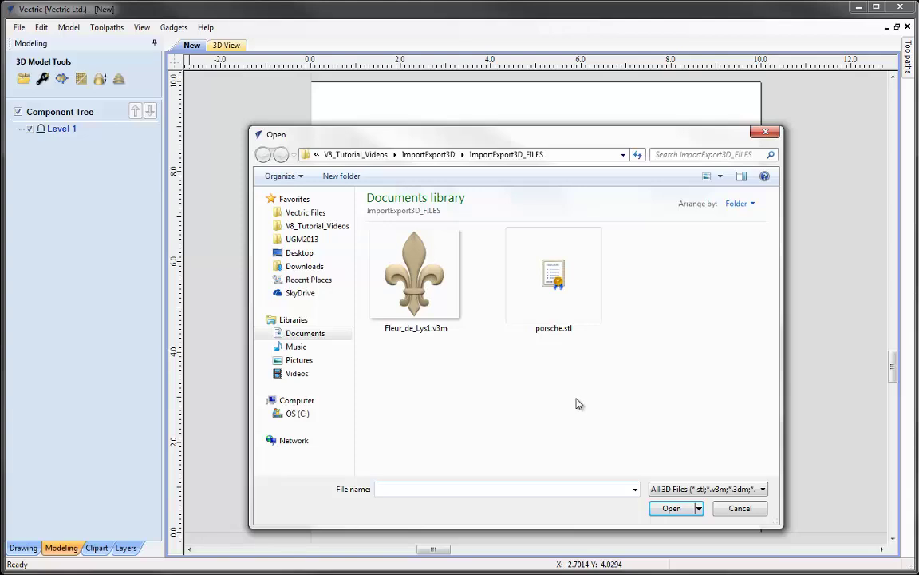
click(765, 493)
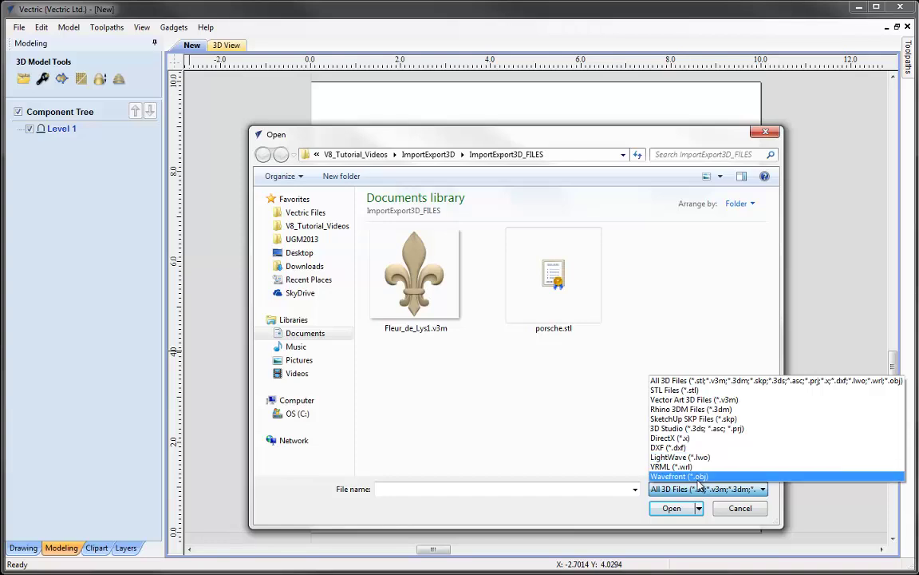
click(739, 509)
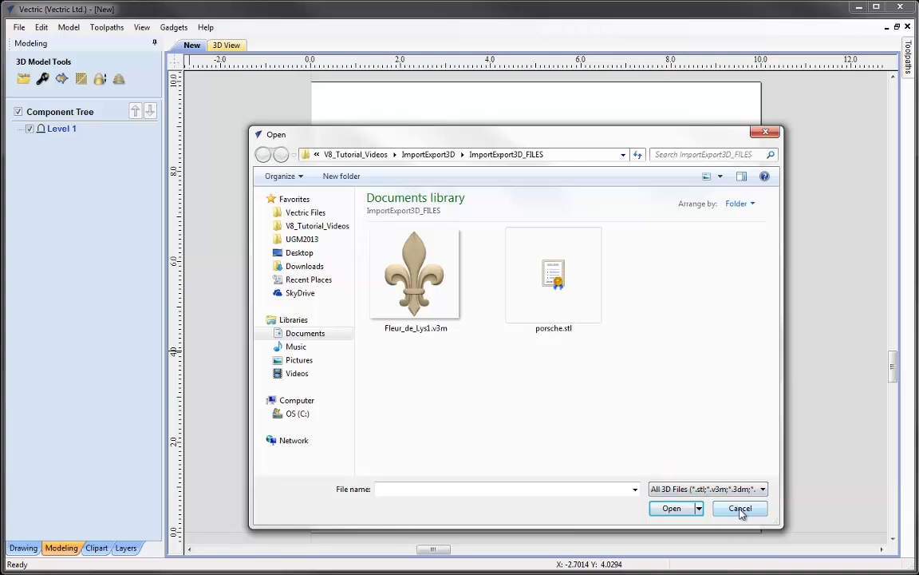
click(739, 509)
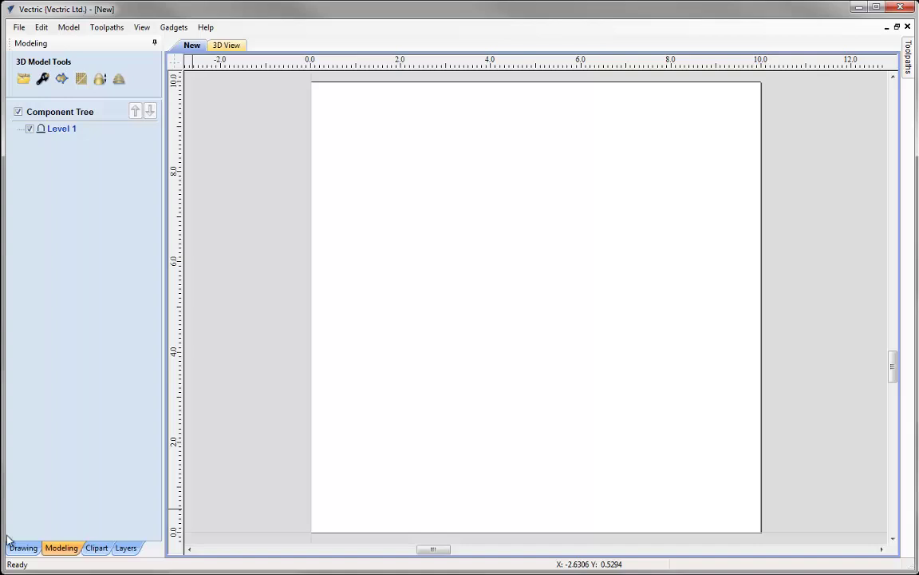
Open the clipart library and inspect the folder browser for adding a library folder, closing it without adding one
click(96, 548)
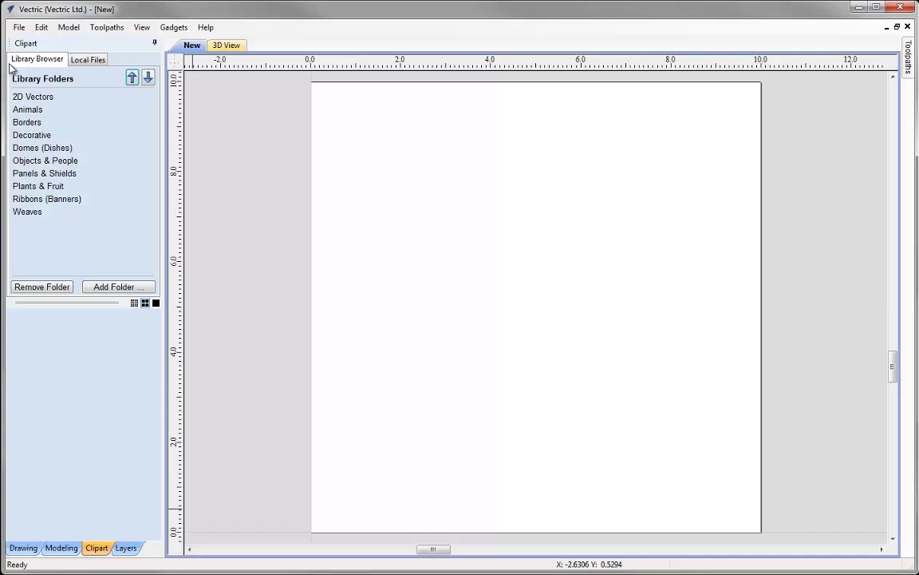
click(116, 289)
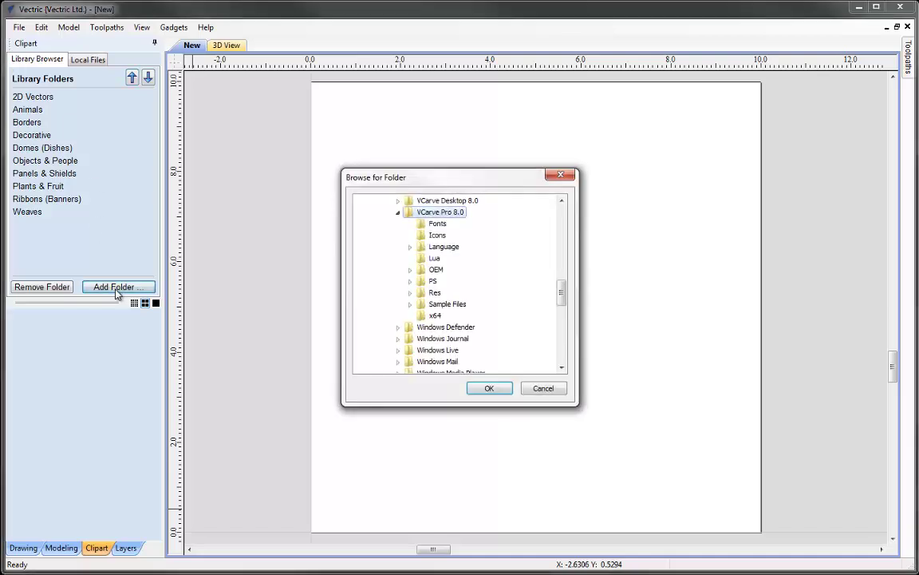
mouse_move(566, 298)
mouse_down()
mouse_move(565, 281)
mouse_move(564, 314)
mouse_up()
click(561, 175)
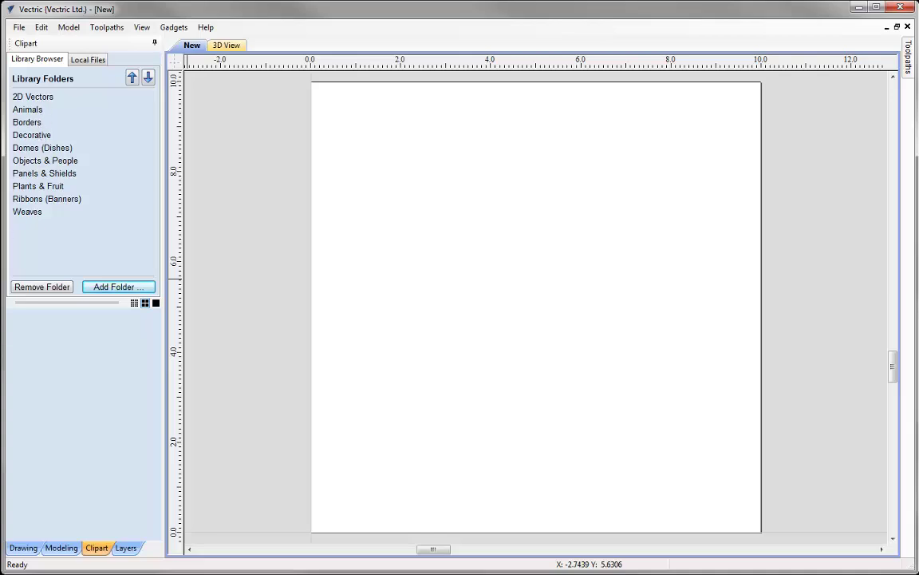
Look through the clipart library folders, including Domes (Dishes), Plants & Fruit, Weaves, Borders and Decorative
click(33, 135)
click(37, 149)
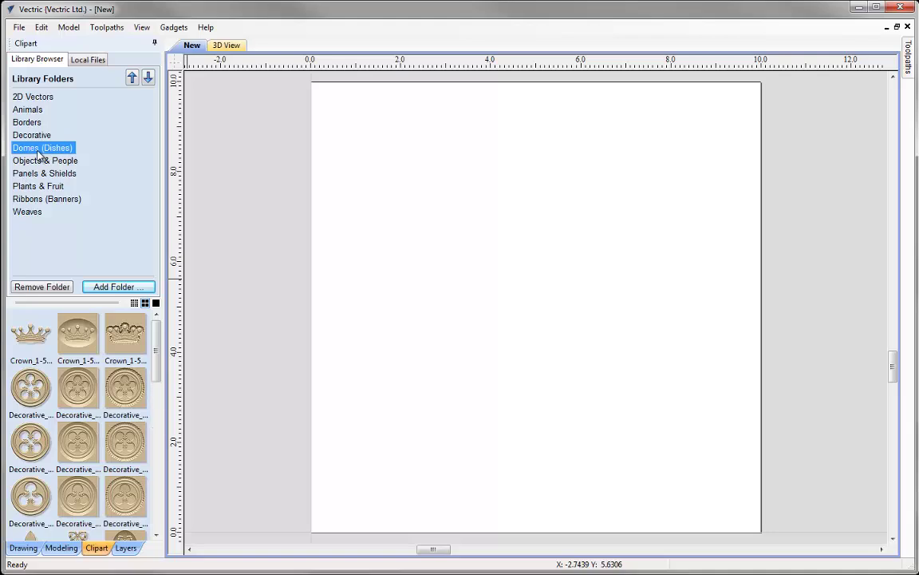
click(36, 174)
click(32, 186)
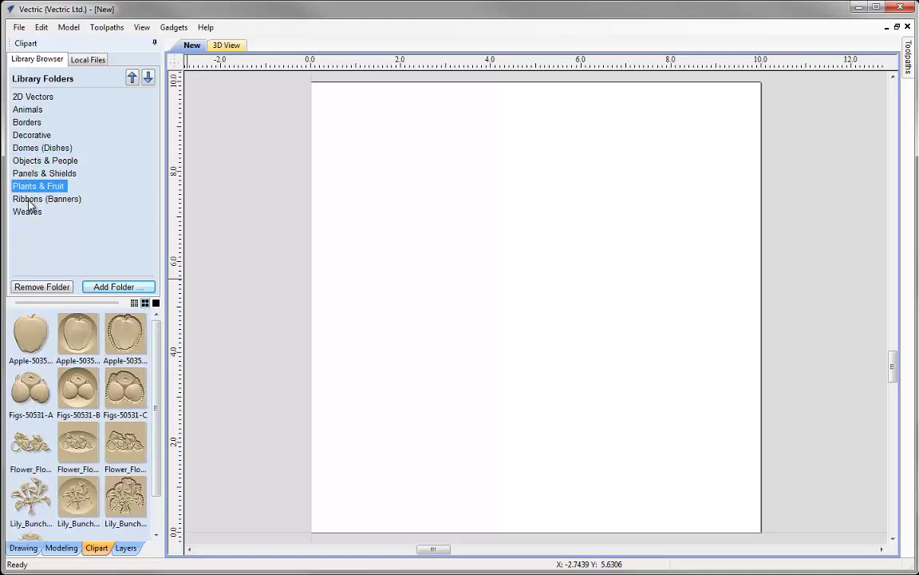
click(28, 200)
click(27, 211)
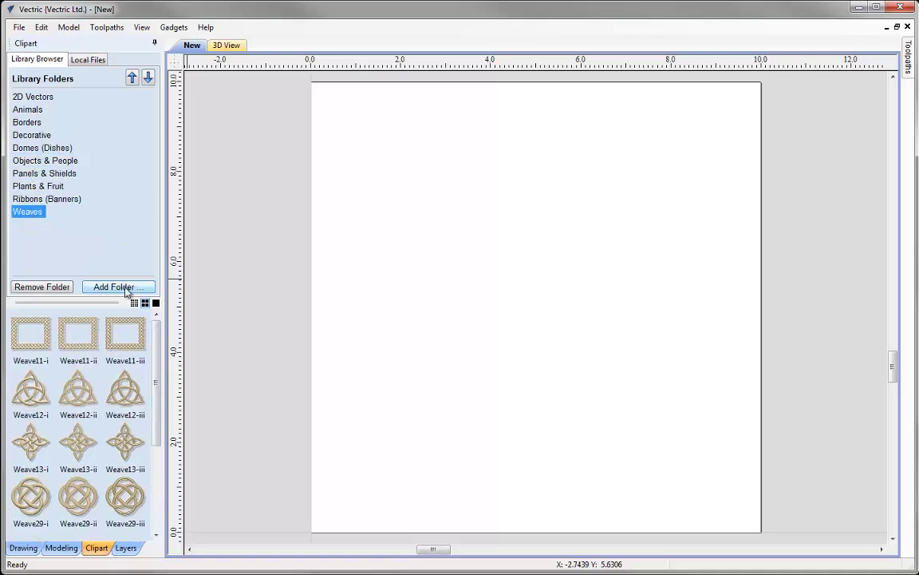
click(32, 122)
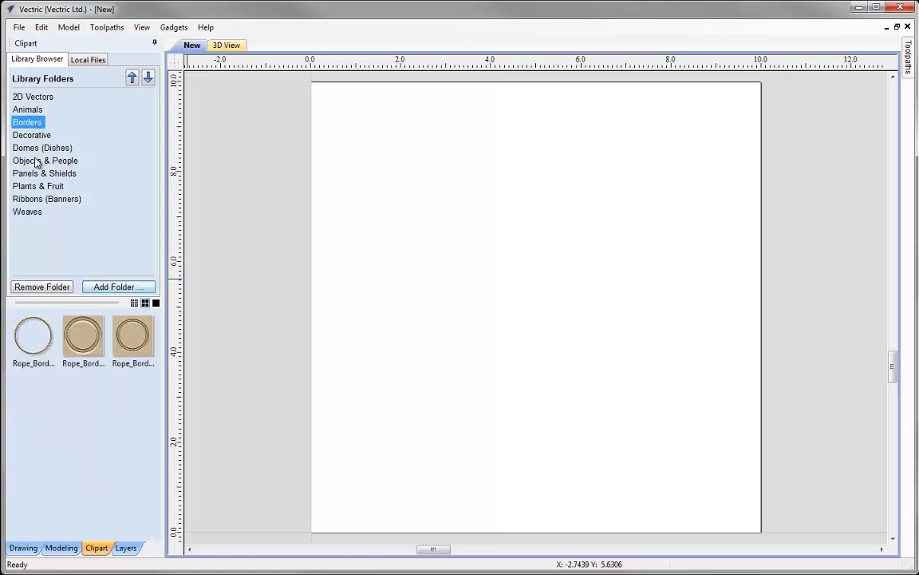
click(32, 135)
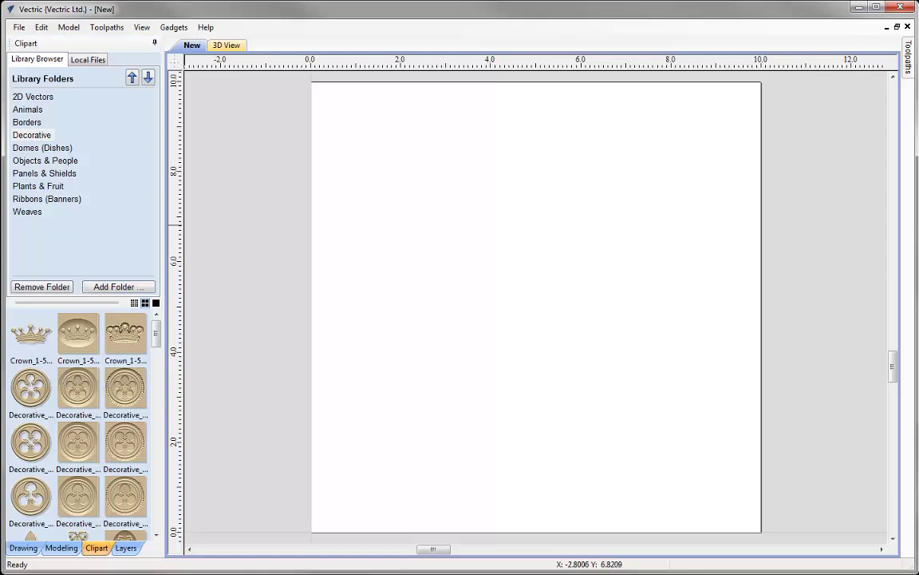
Place the Fleur_de_Lys clipart from the local SimpleCrest_FILES folder in the middle of the job
click(88, 60)
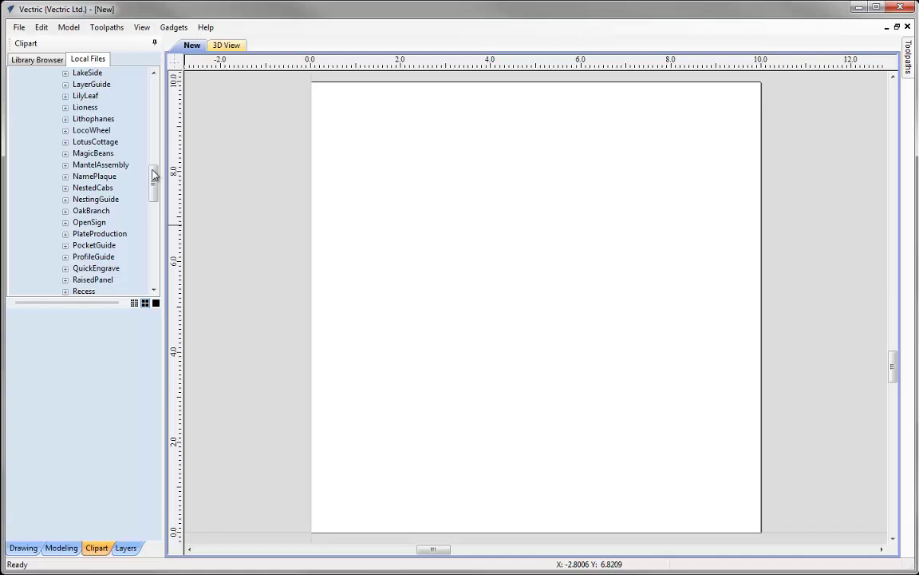
drag(154, 184, 153, 203)
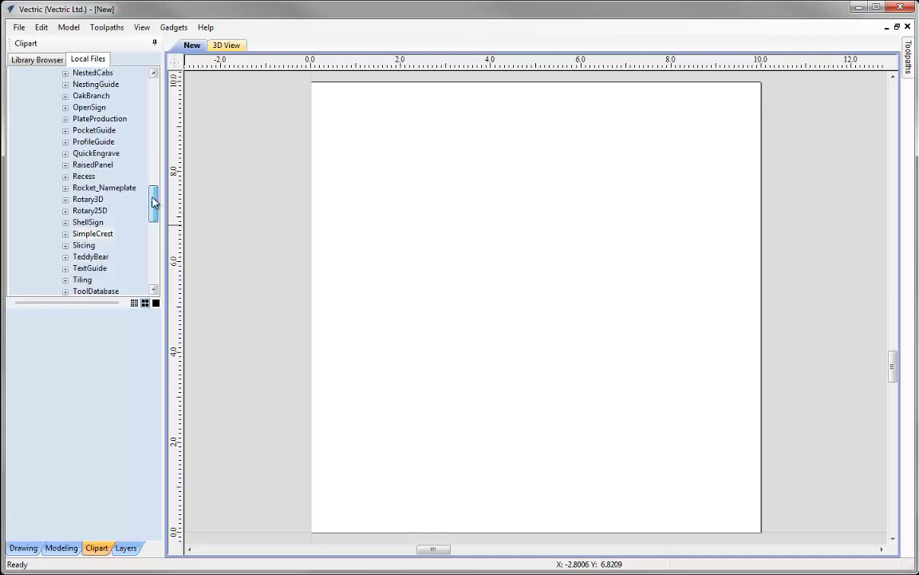
click(67, 236)
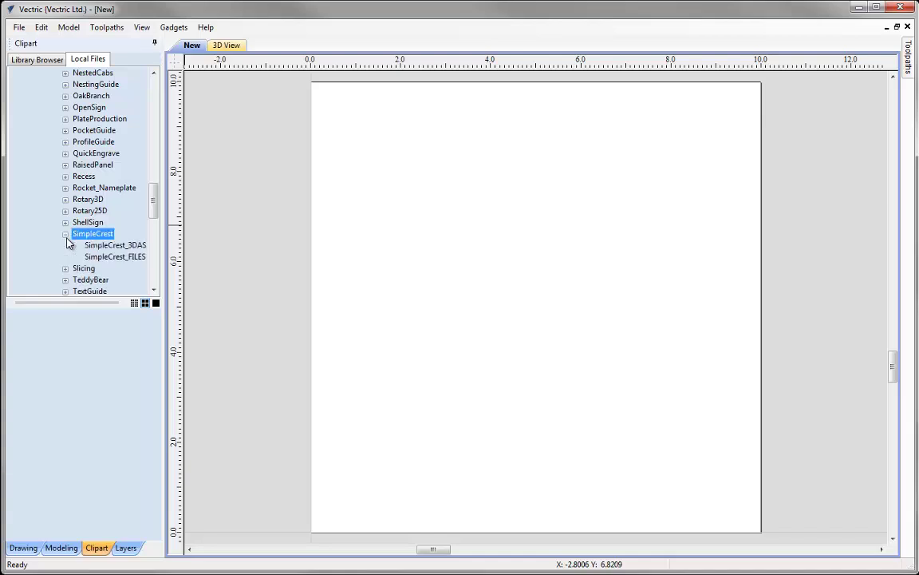
click(113, 260)
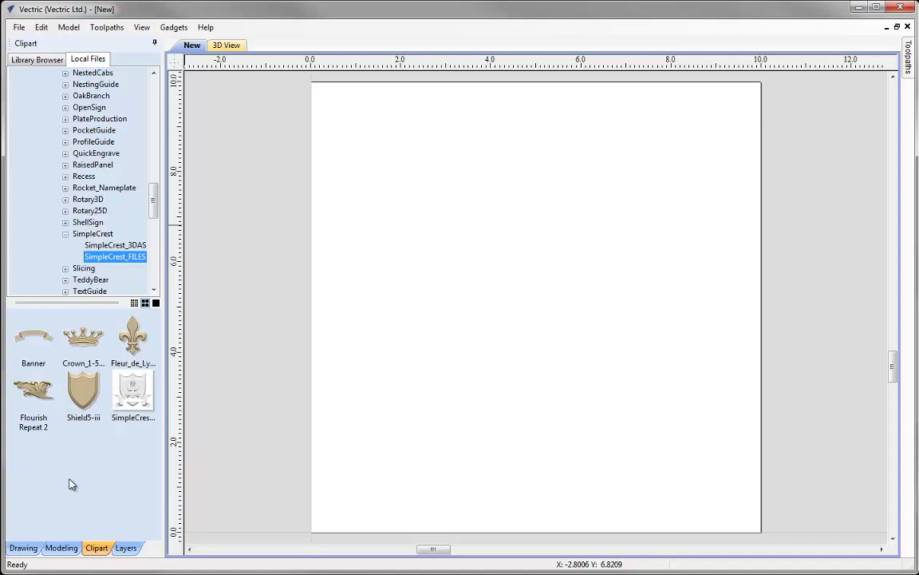
scroll(154, 217, down, 1)
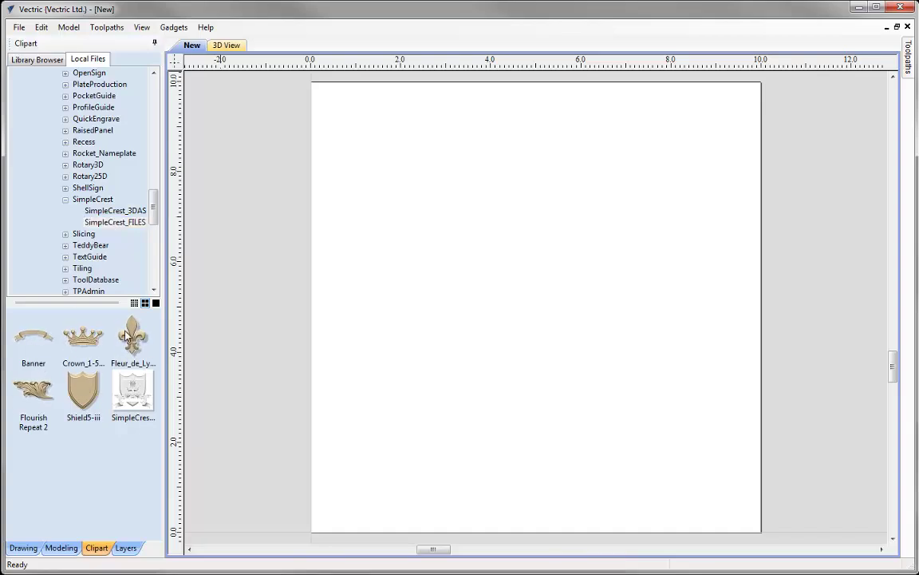
drag(133, 334, 527, 291)
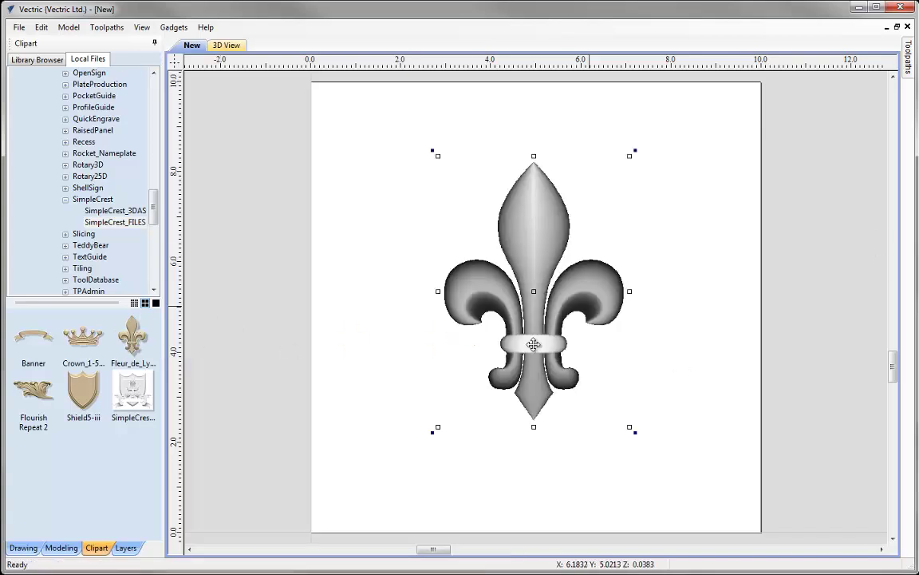
Check the fleur-de-lys in the component tree and tile the 2D and 3D windows vertically to inspect it
click(61, 547)
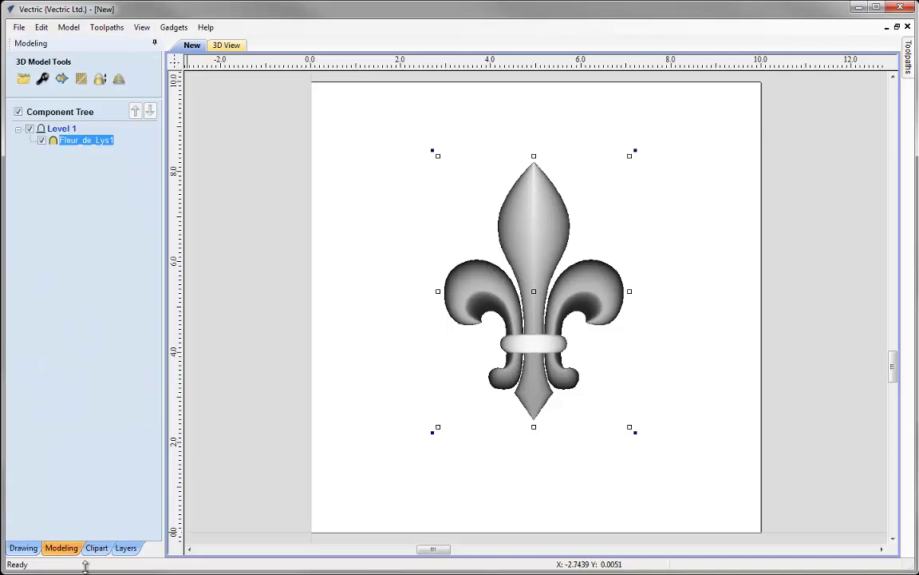
mouse_move(82, 148)
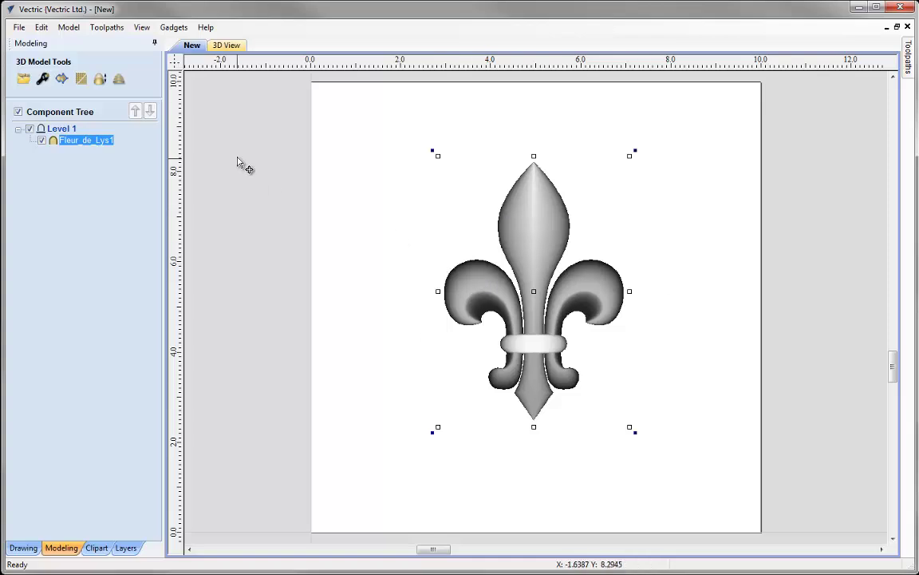
click(142, 27)
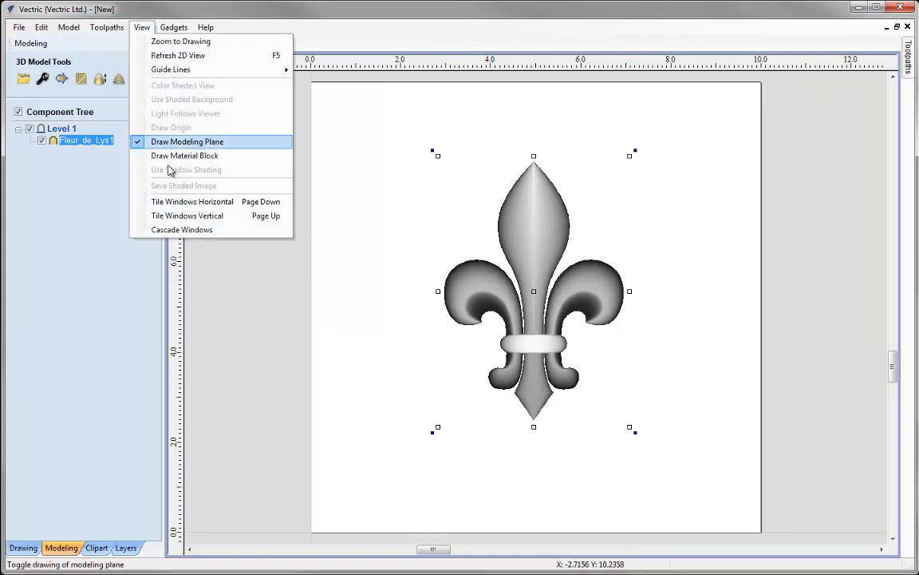
click(227, 223)
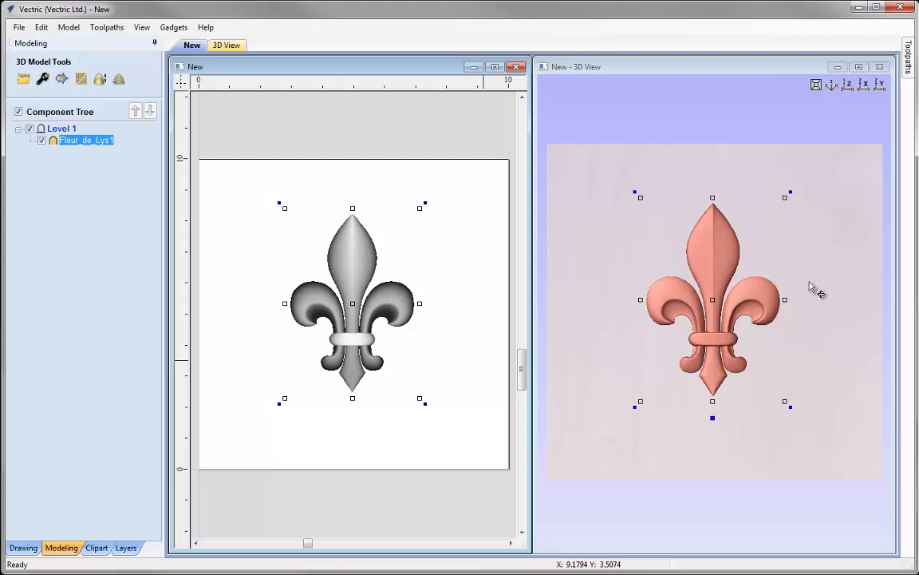
mouse_move(779, 437)
mouse_down()
mouse_move(653, 318)
mouse_move(786, 429)
mouse_move(776, 433)
mouse_up()
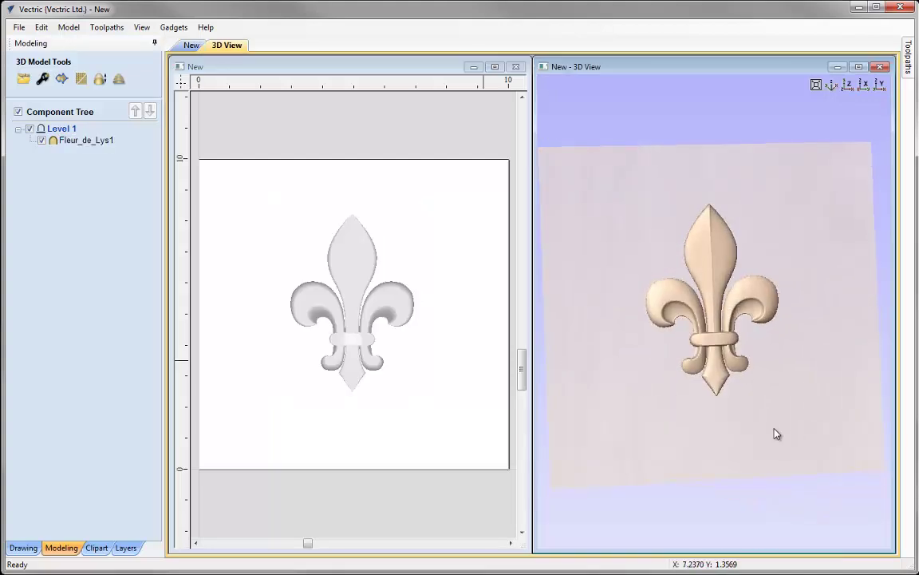
Delete the Fleur_de_Lys1 component from the component tree
click(90, 142)
right_click(91, 141)
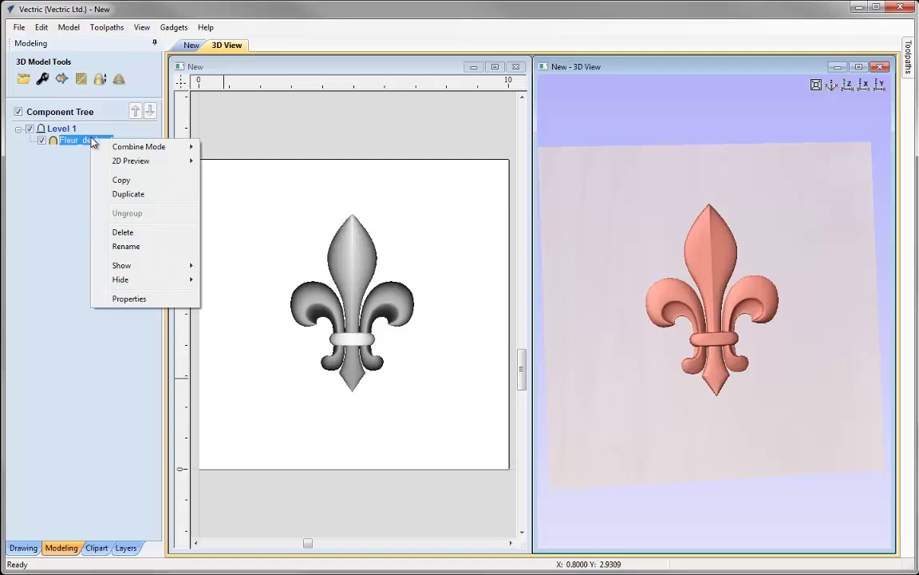
click(139, 233)
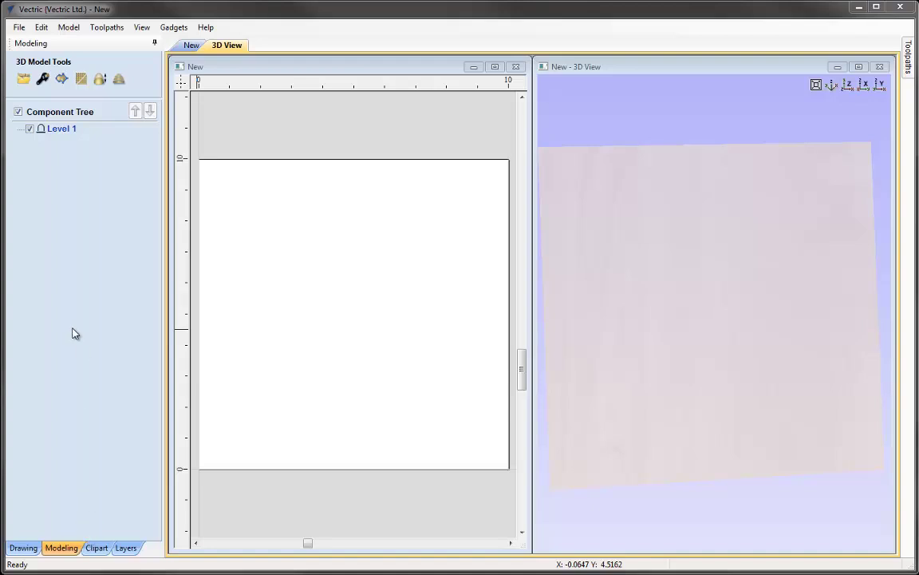
Load porsche.stl for 3D import and maximize the 3D view to inspect the car from its side
click(24, 82)
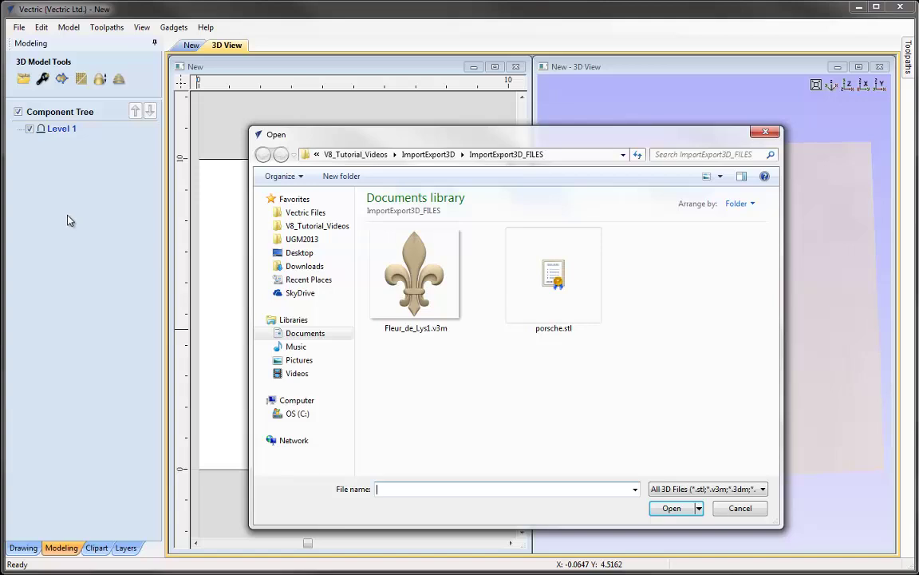
click(565, 287)
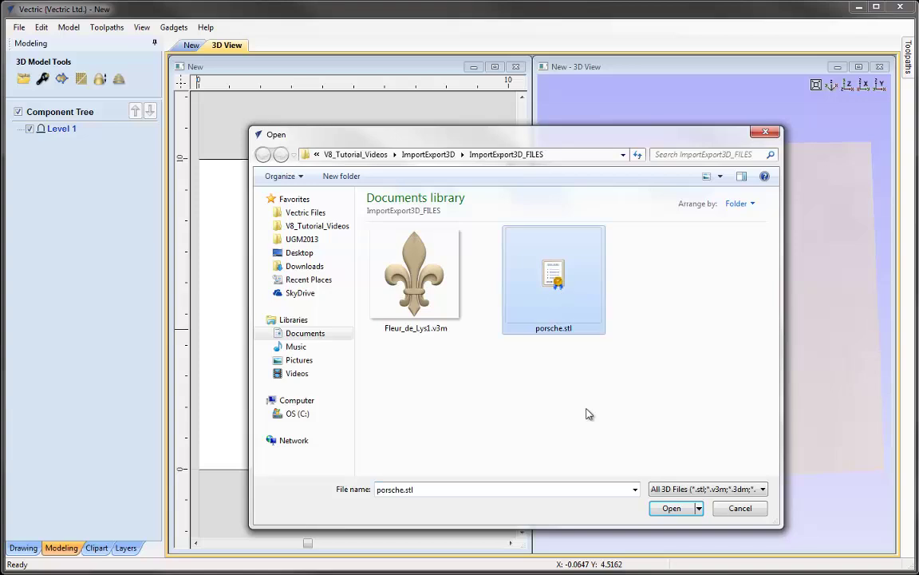
click(671, 508)
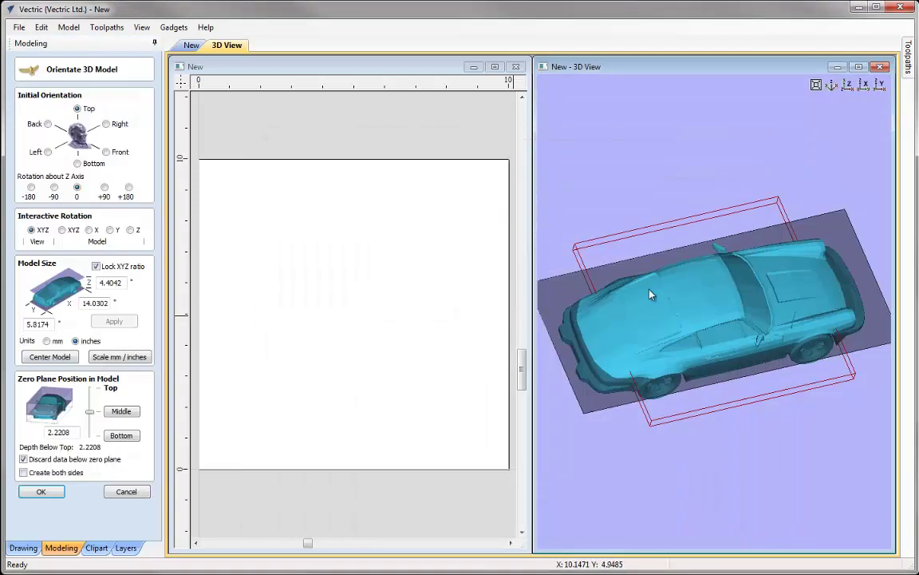
click(858, 67)
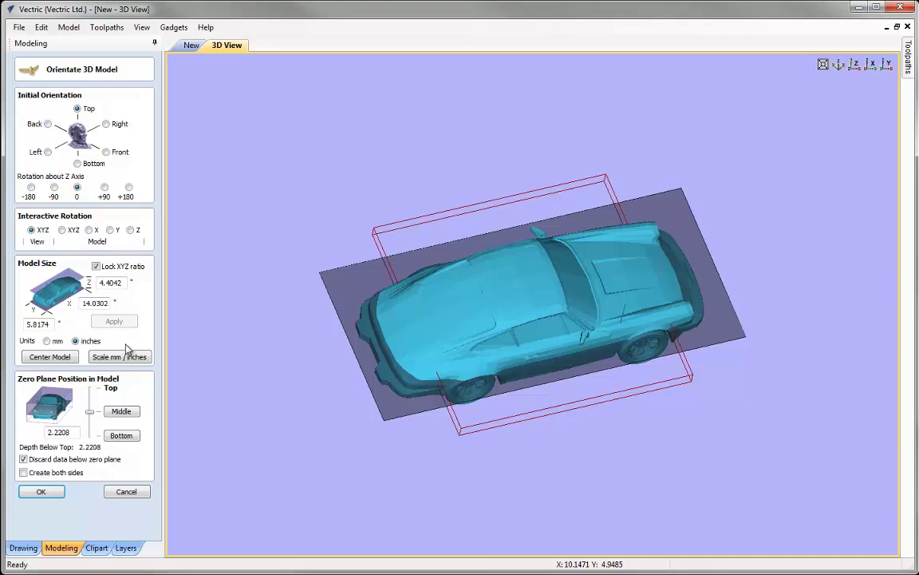
drag(539, 347, 621, 398)
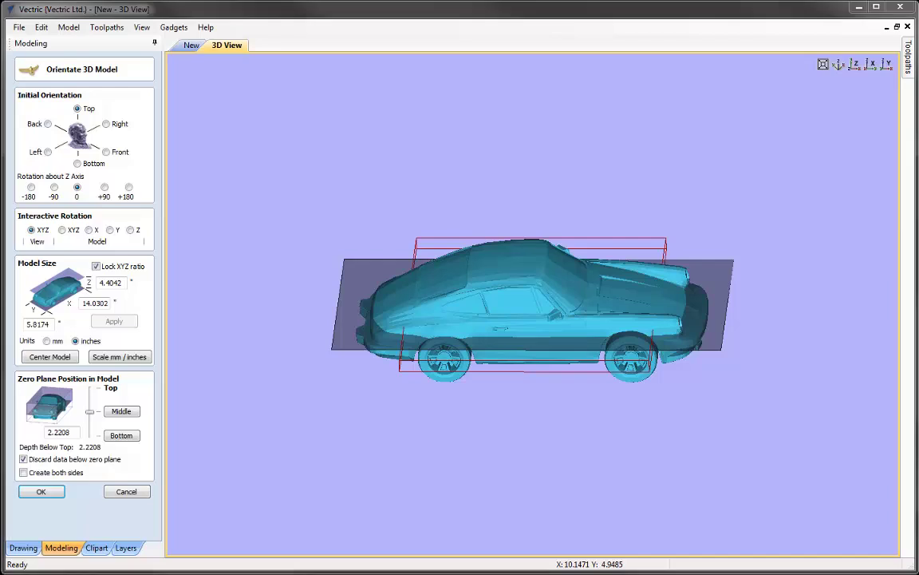
Turn on the origin display and inspect the car, work plane and job boundary from several angles, ending above the car
click(143, 29)
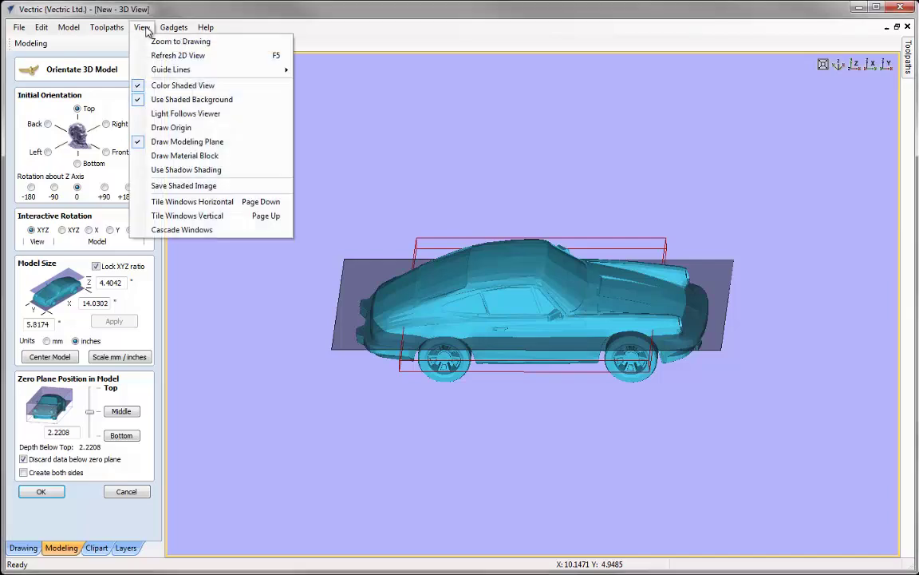
click(206, 128)
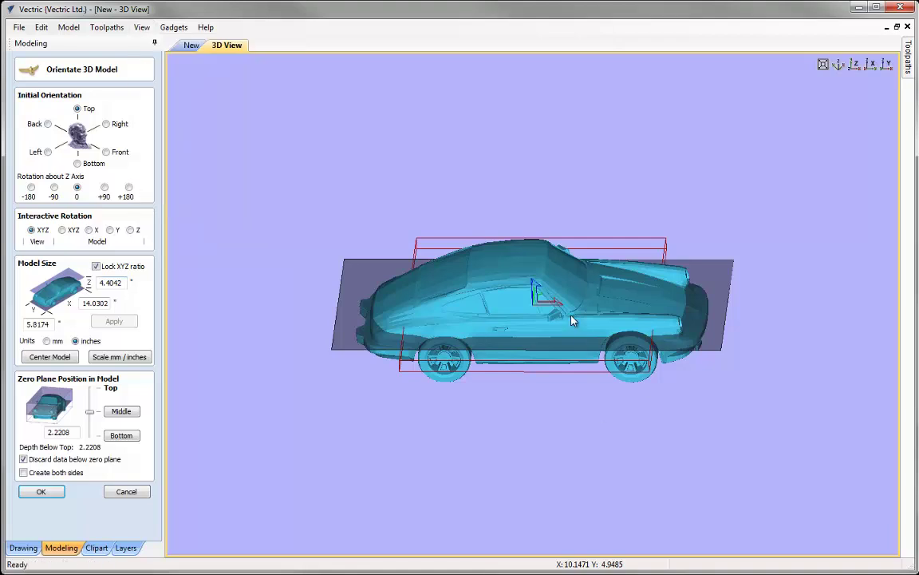
drag(568, 311, 530, 282)
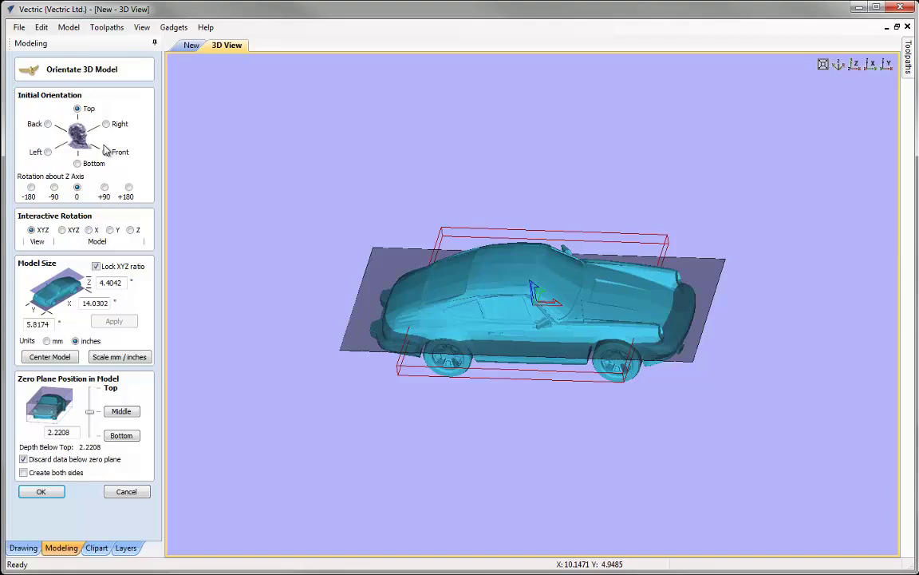
drag(429, 236, 513, 325)
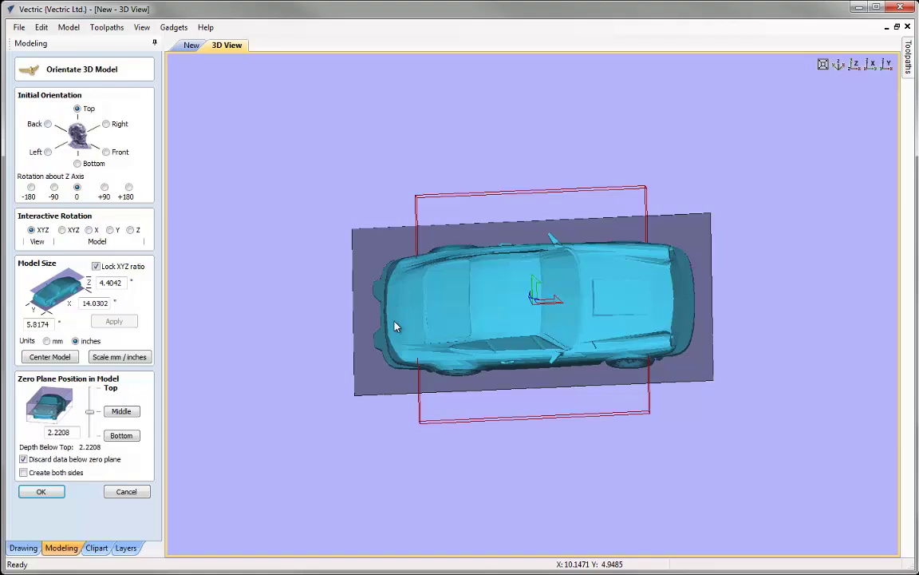
Try the Left initial orientation for the car, set it to Front, and view it straight down the Z axis
click(48, 152)
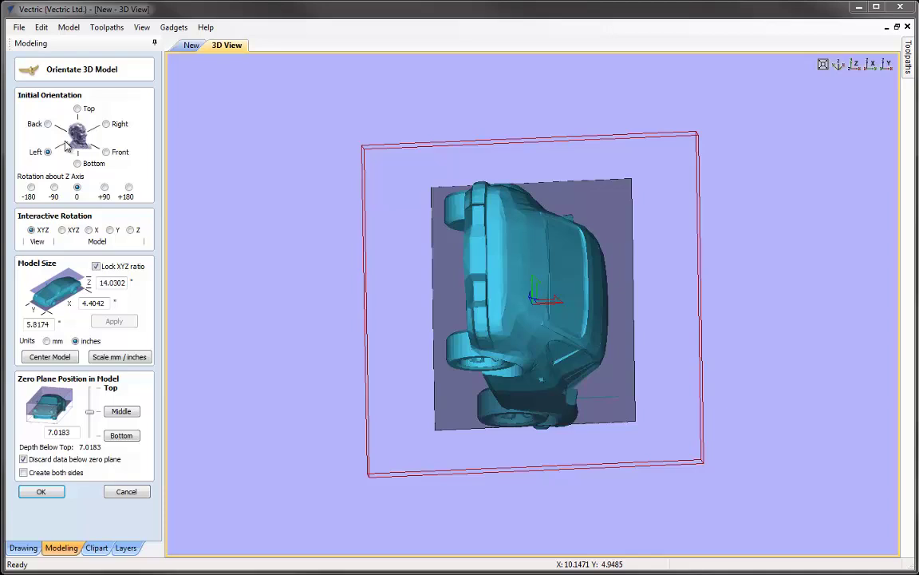
click(97, 145)
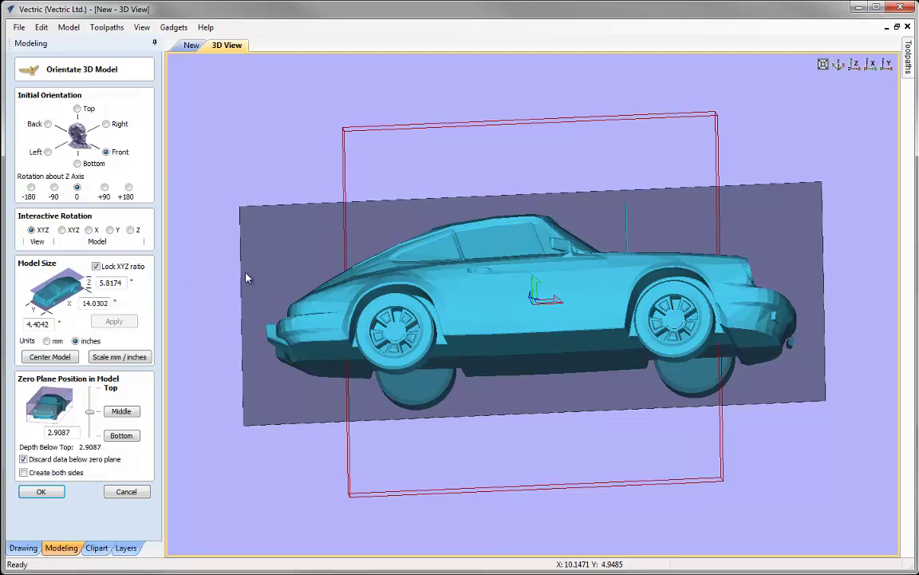
drag(511, 348, 835, 281)
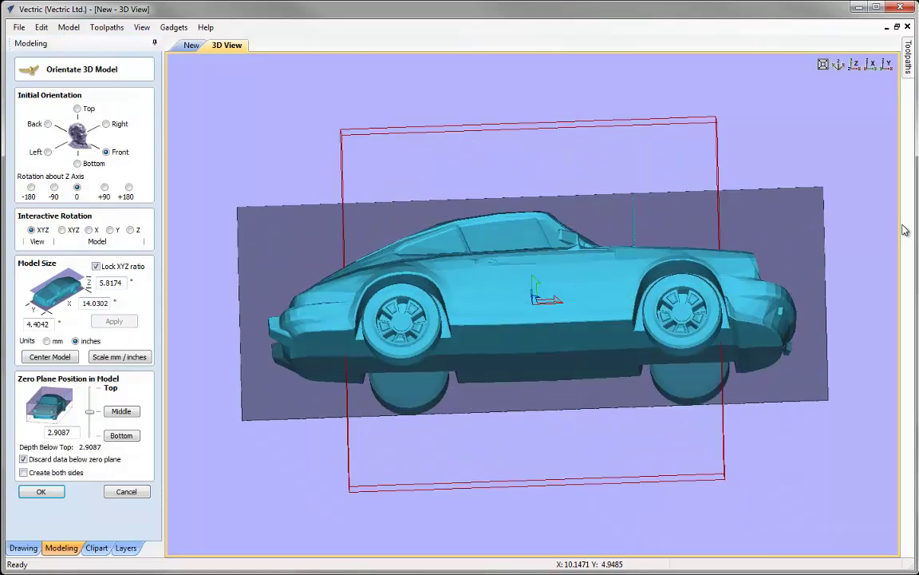
click(856, 64)
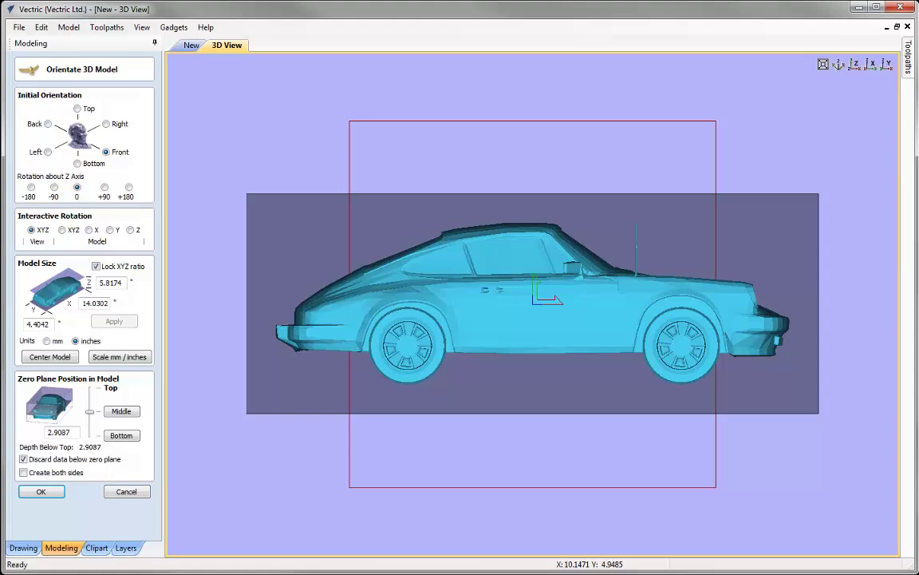
scroll(533, 304, up, 2)
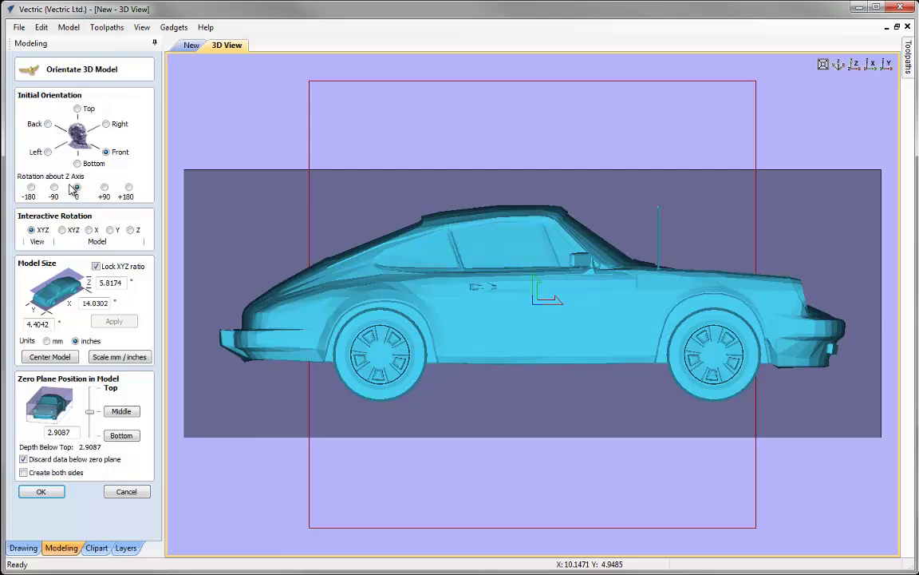
Try rotating the car about the Z axis by -180, -90, +90 and +180 degrees, and return it to 0
click(30, 187)
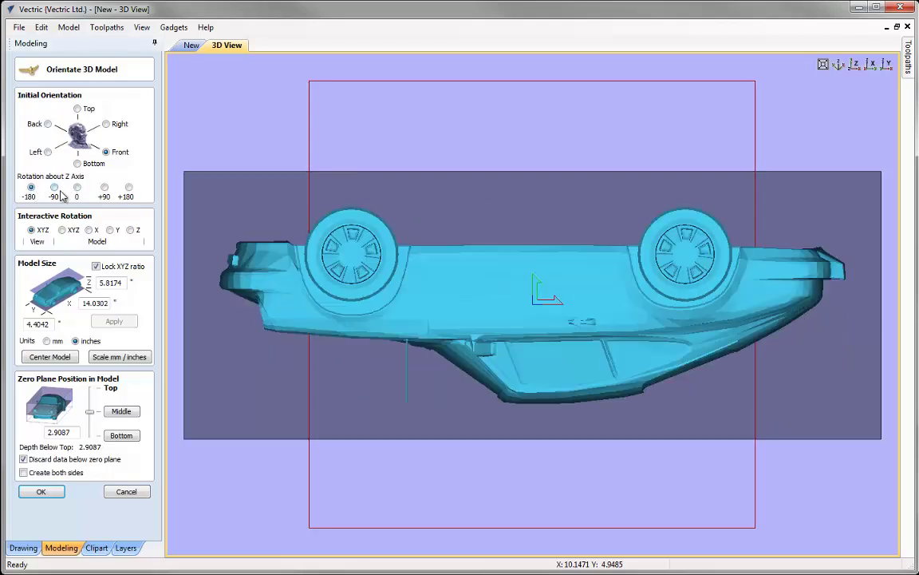
click(61, 196)
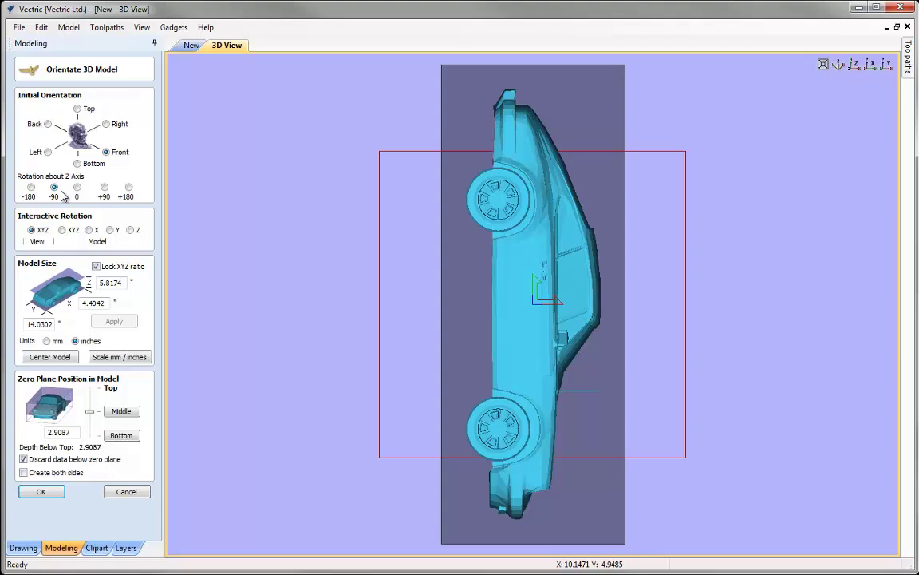
click(104, 193)
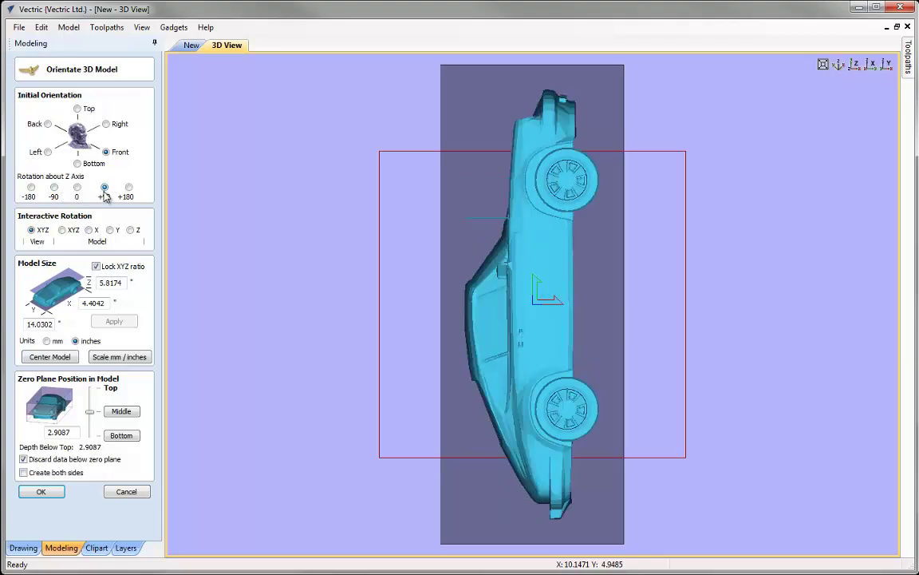
click(127, 189)
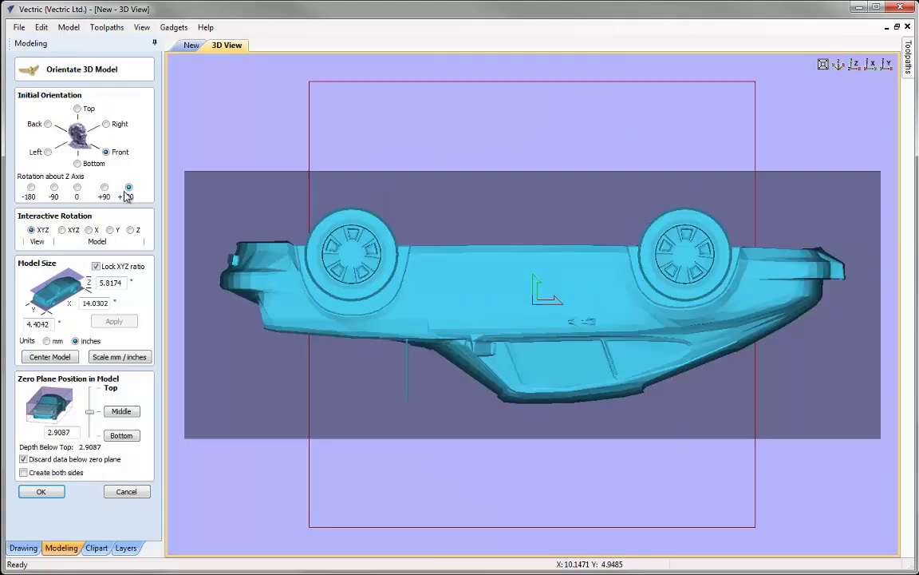
click(77, 188)
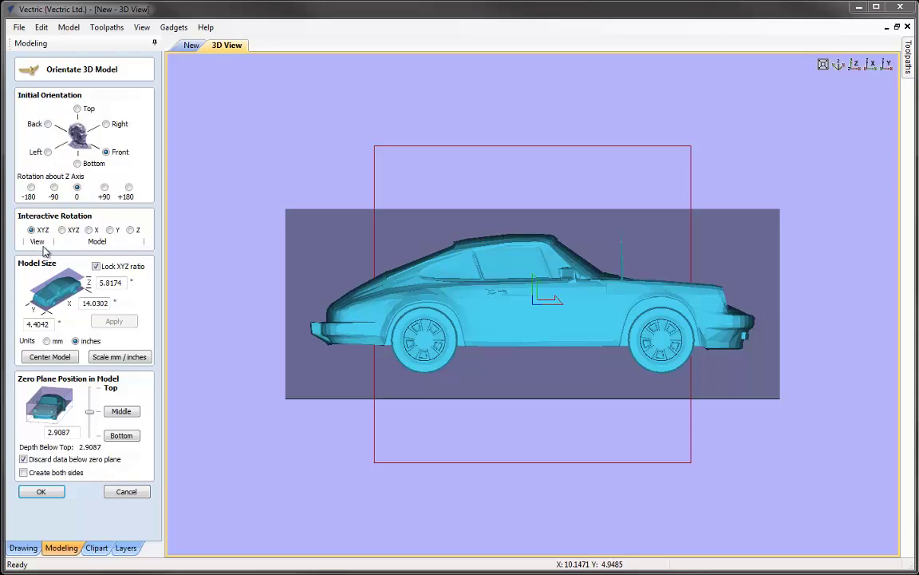
Try tilting the car with interactive model rotation, freely in XYZ and separately about the X, Y and Z axes
drag(456, 356, 413, 338)
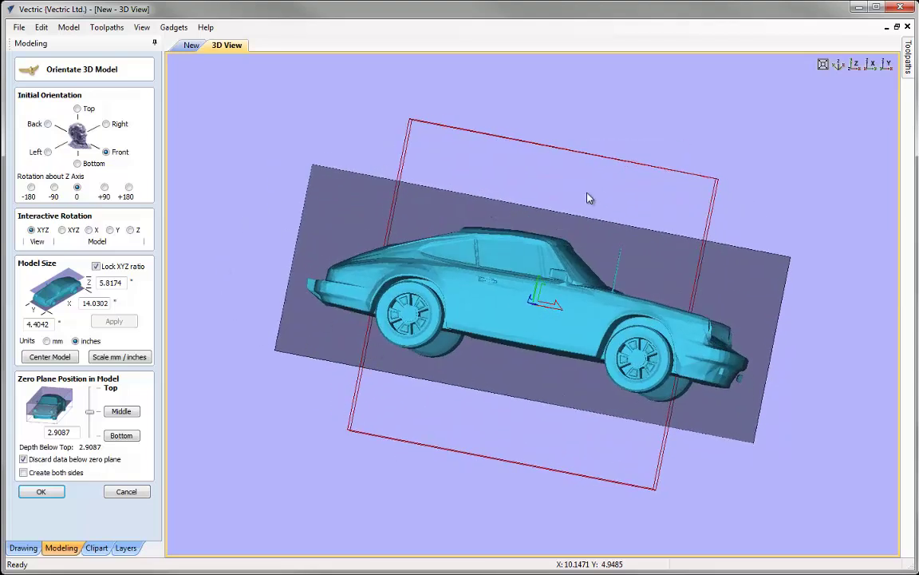
click(857, 62)
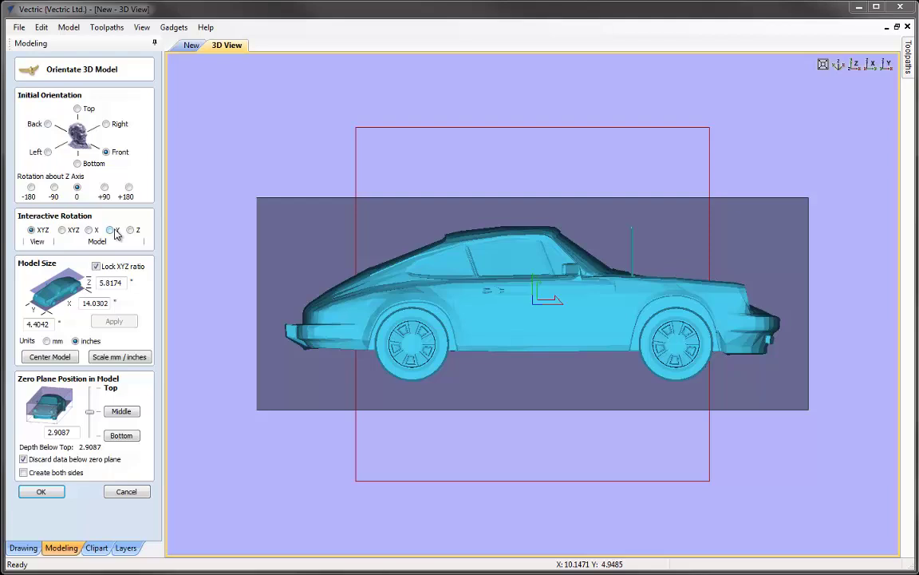
click(64, 230)
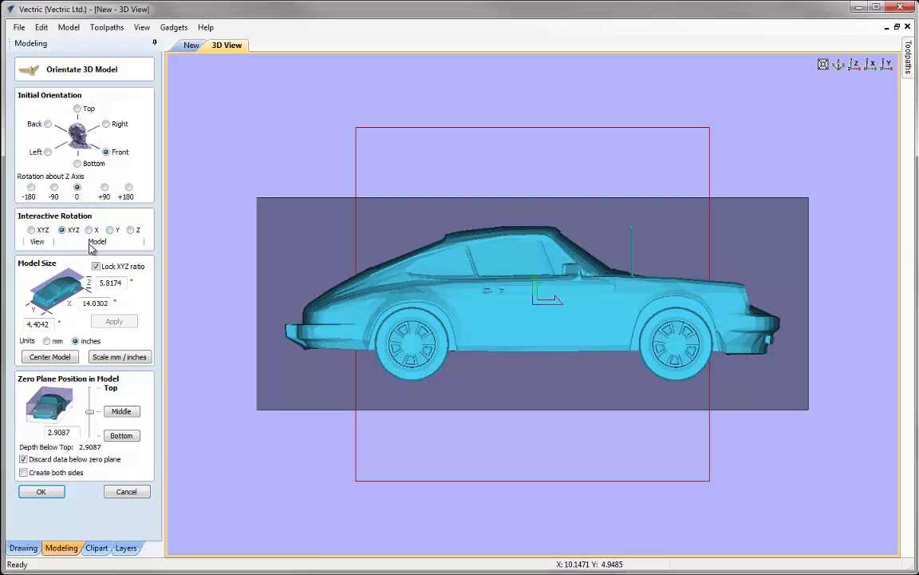
drag(529, 299, 502, 311)
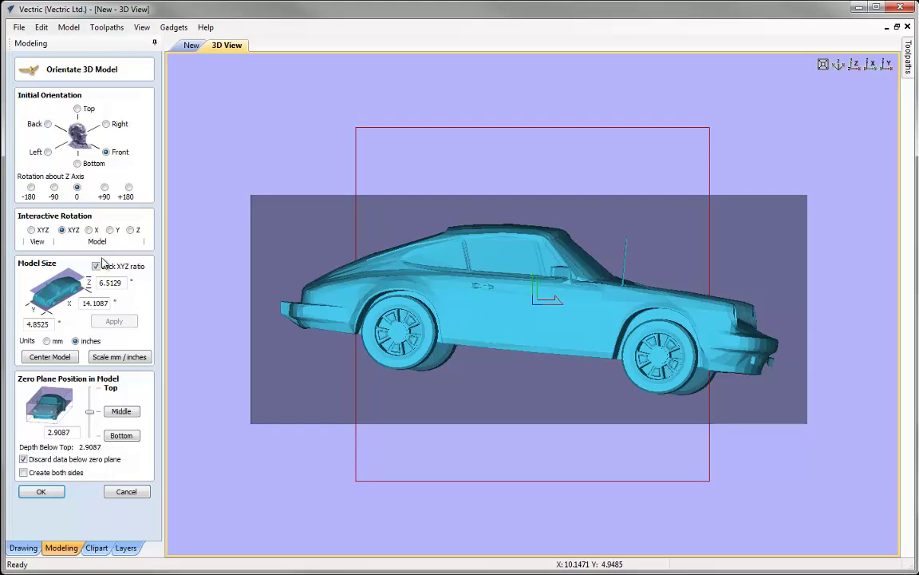
click(89, 231)
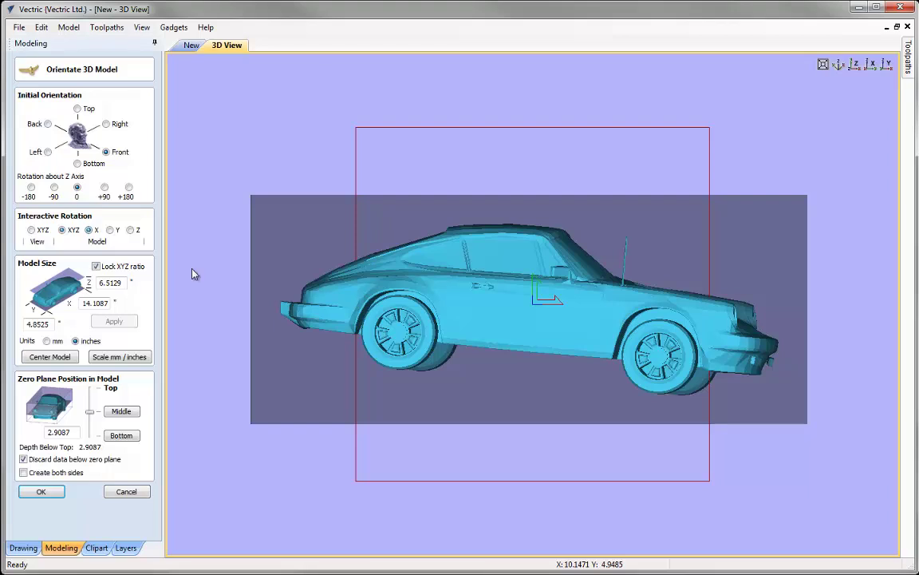
drag(506, 304, 359, 343)
click(109, 230)
drag(566, 339, 405, 271)
click(131, 230)
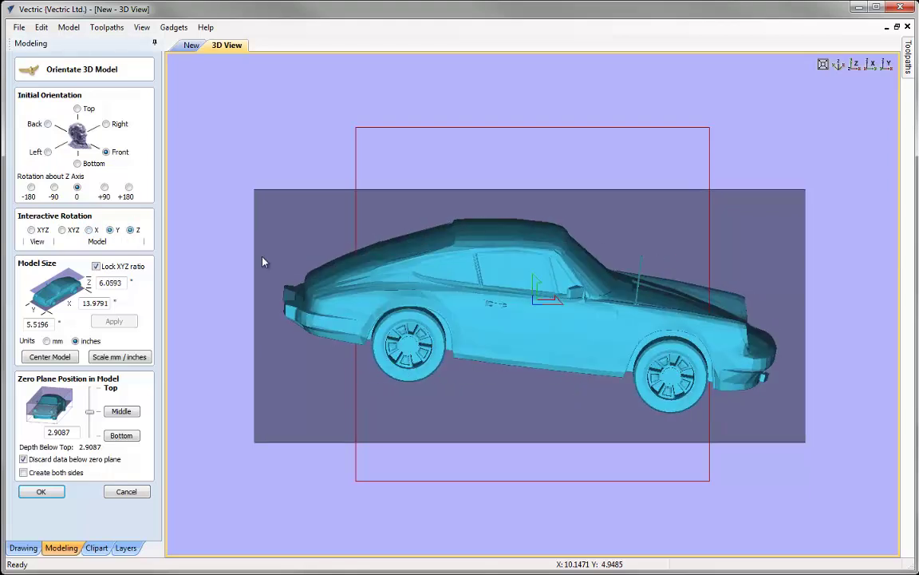
mouse_move(502, 368)
mouse_down()
mouse_move(499, 269)
mouse_move(509, 365)
mouse_move(486, 331)
mouse_move(486, 375)
mouse_up()
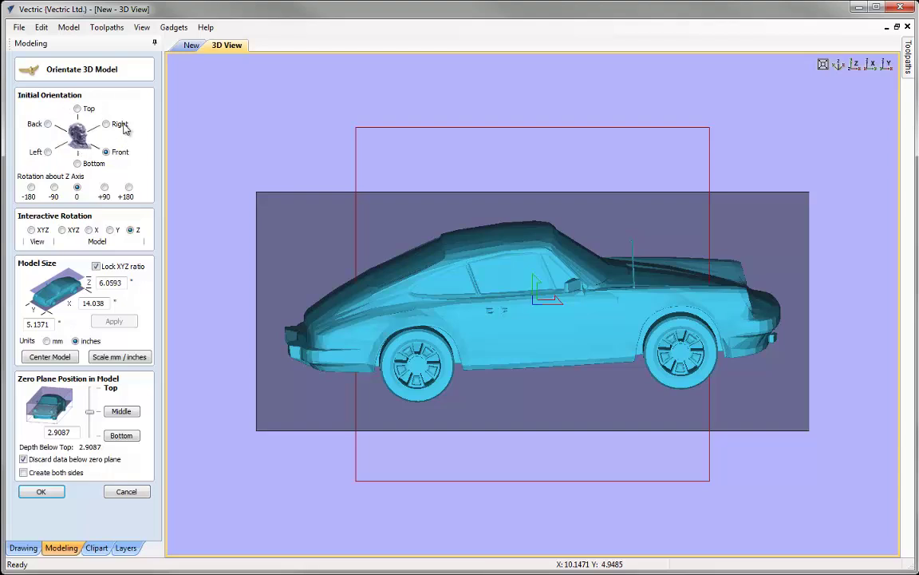
Reset the car's orientation by switching to Top and back to Front, and scale it to 9 inches in X with proportions locked
click(78, 109)
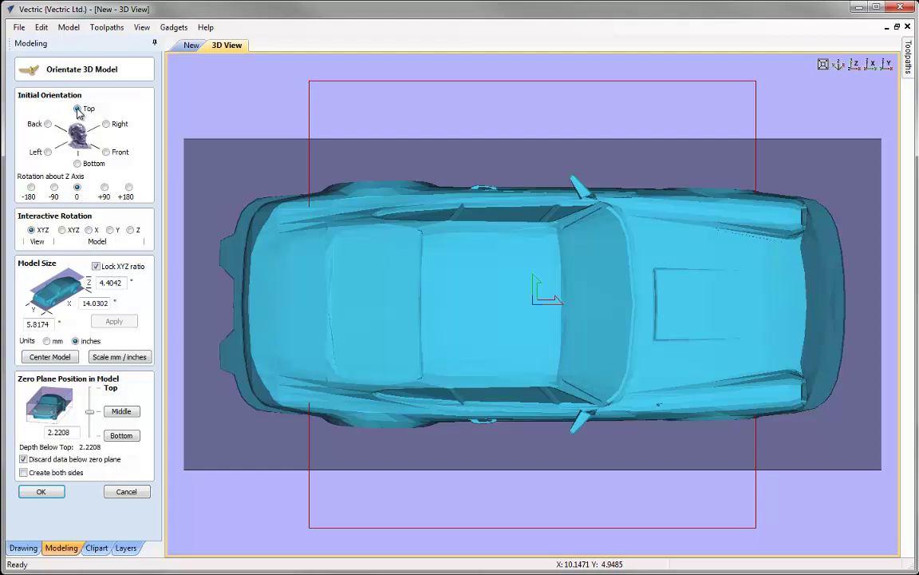
click(95, 153)
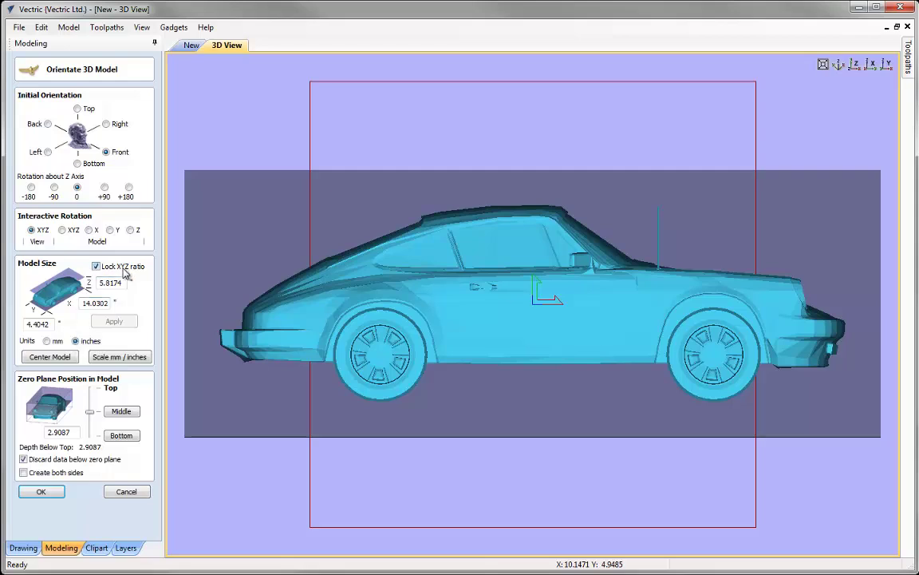
double_click(94, 303)
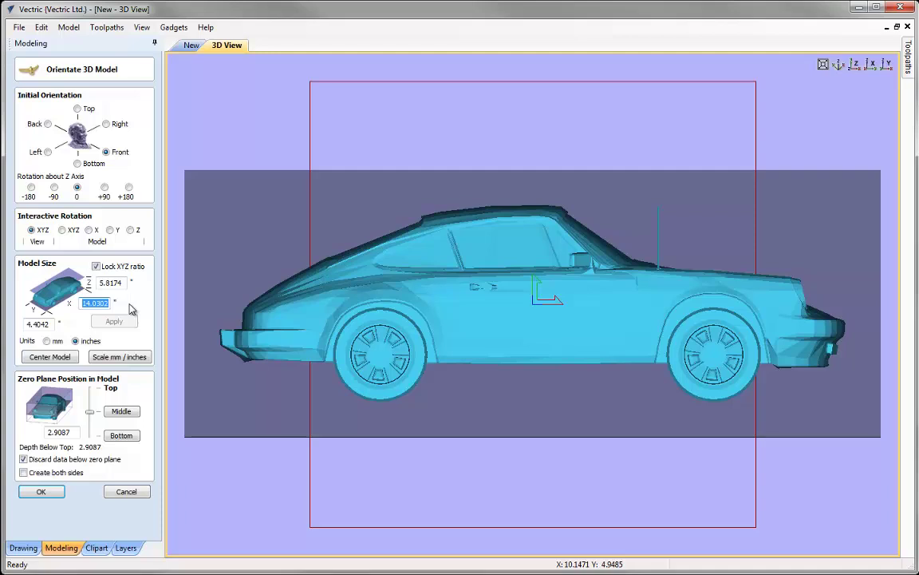
text(9)
click(117, 321)
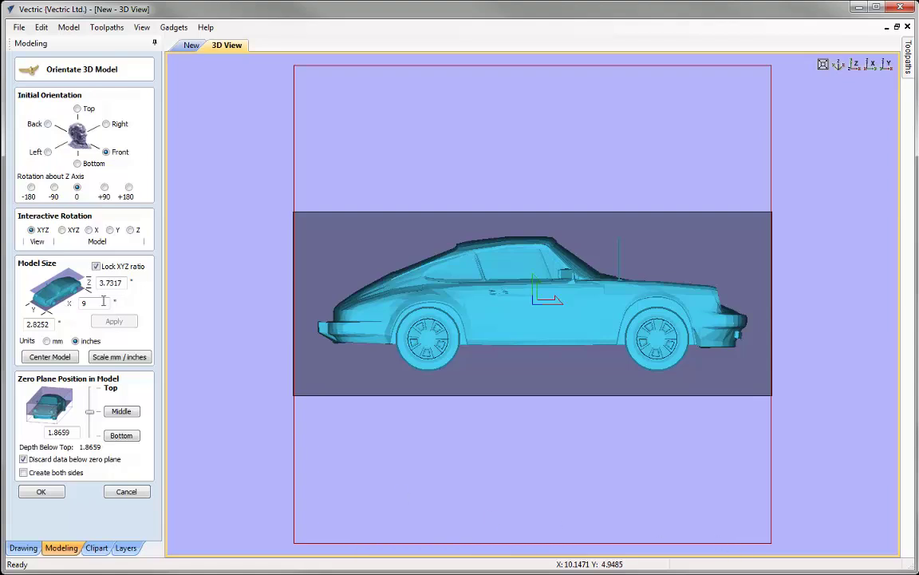
Try the model units in mm, scale between mm and inches and back, and restore the units to inches
click(47, 340)
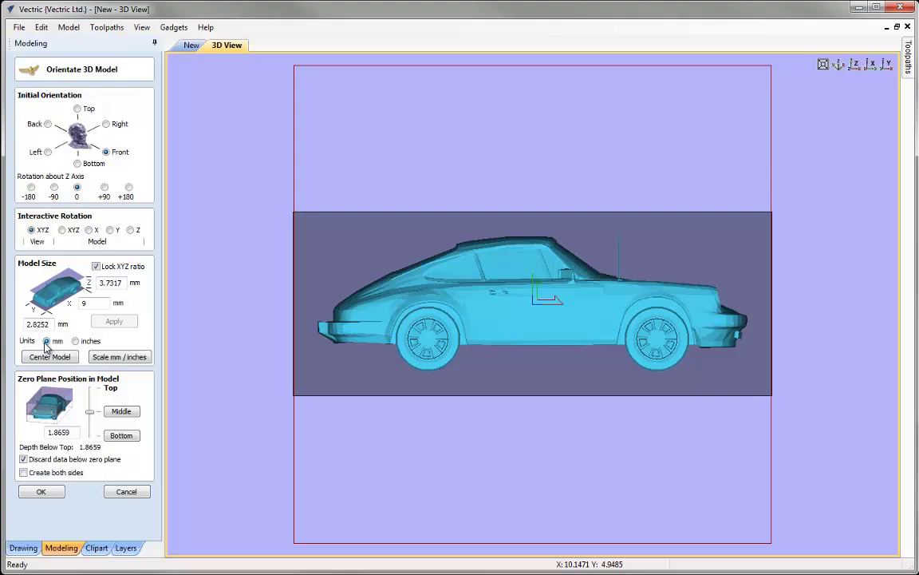
click(118, 357)
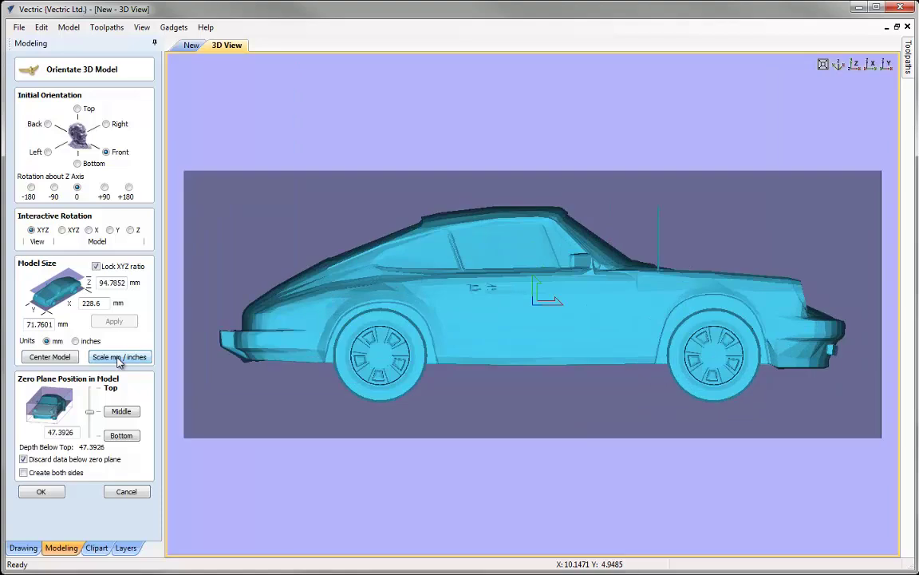
click(118, 357)
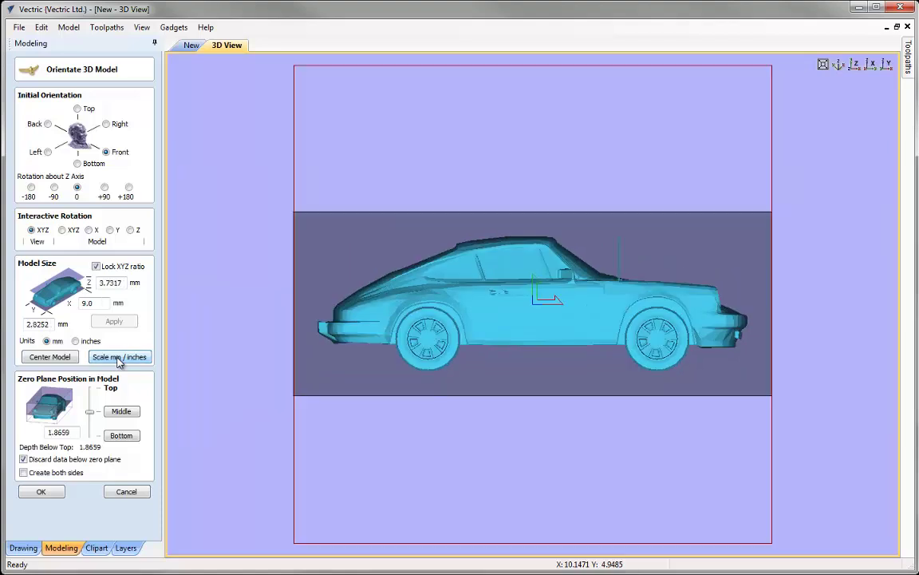
click(75, 342)
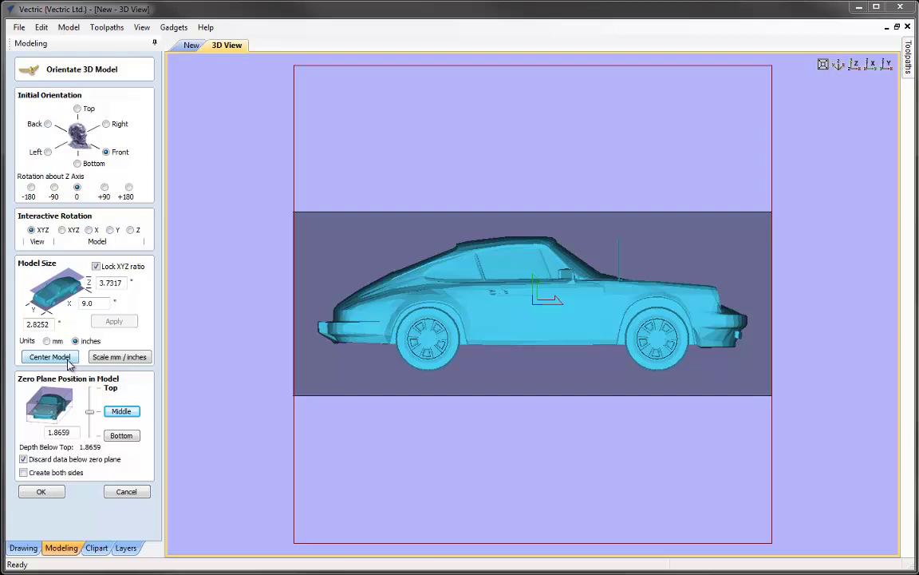
Center the model and, viewing along the Y axis, try a zero plane depth of 1.0822 inches before resetting it to the middle
click(70, 360)
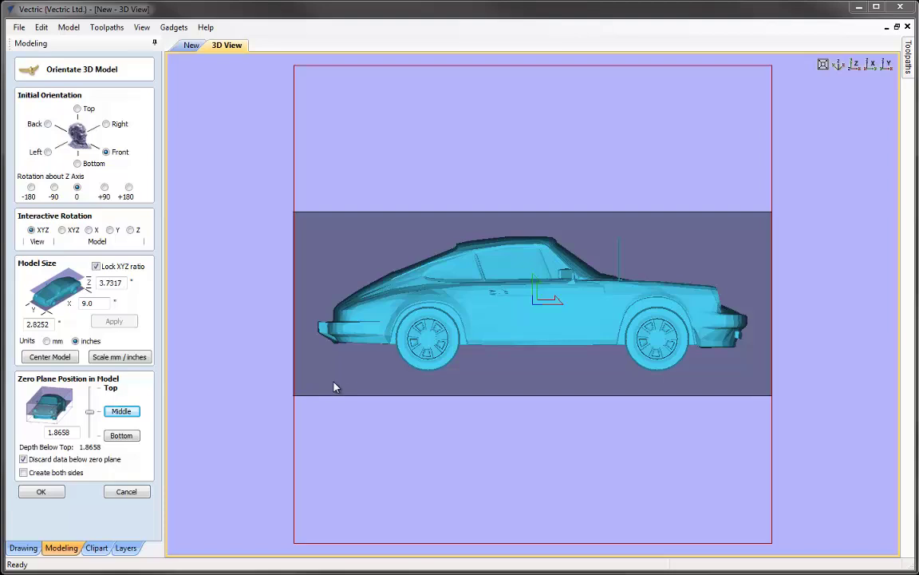
click(887, 64)
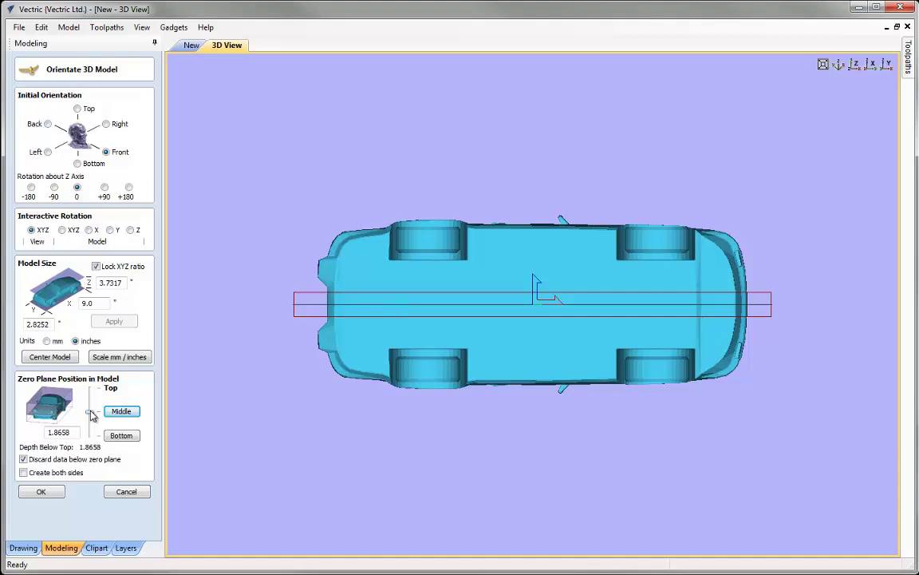
mouse_move(90, 415)
mouse_down()
mouse_move(88, 431)
mouse_move(91, 422)
mouse_up()
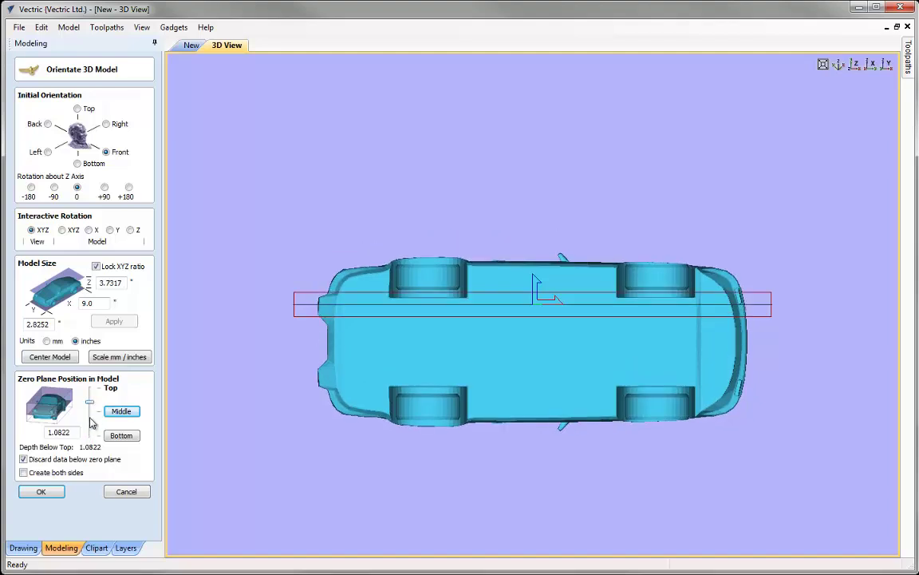
click(120, 414)
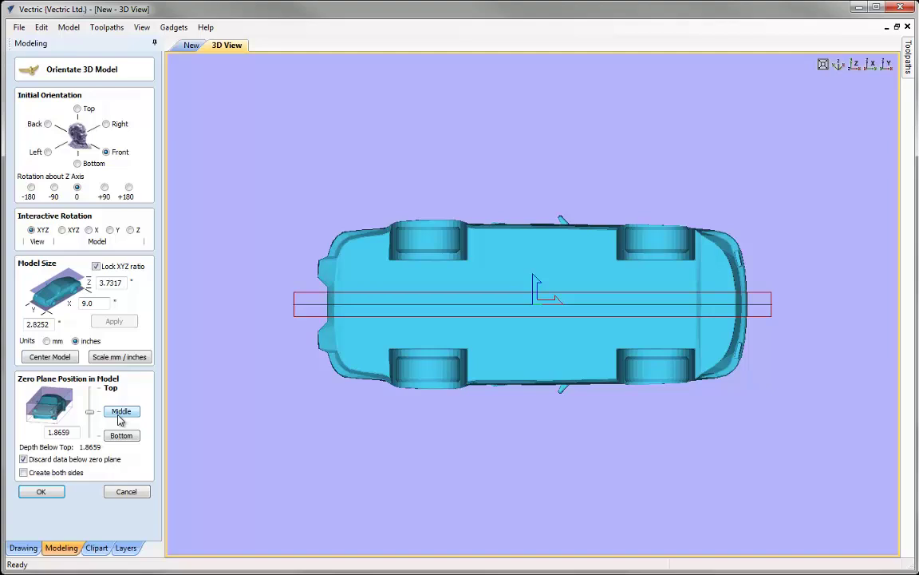
Try the zero plane at the bottom of the model and at a depth of 1.0 inch, and reset it to the middle
click(120, 436)
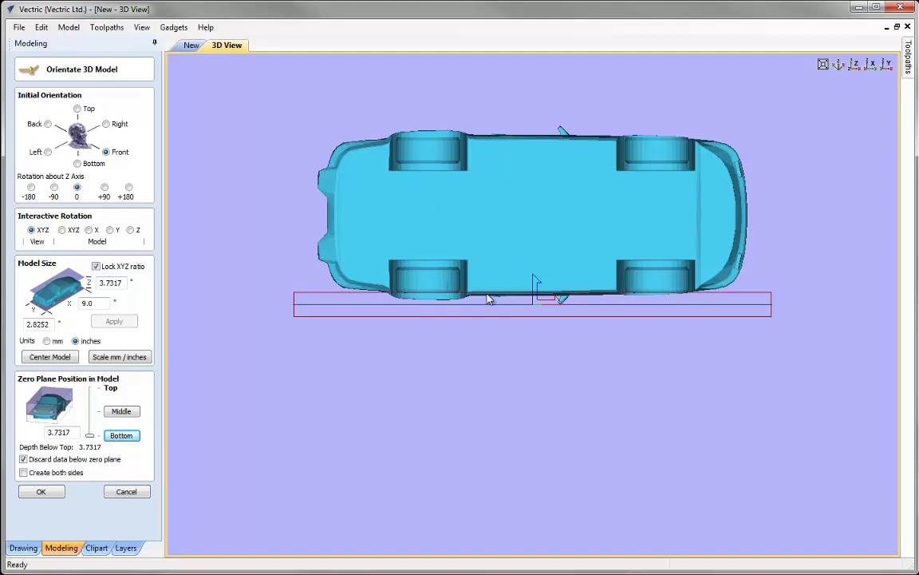
double_click(58, 431)
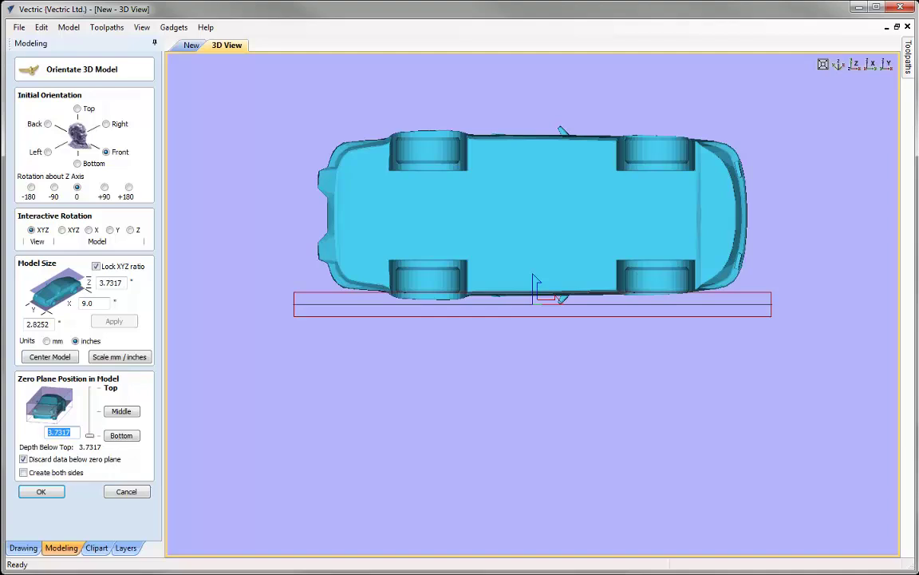
text(1.0)
key(Tab)
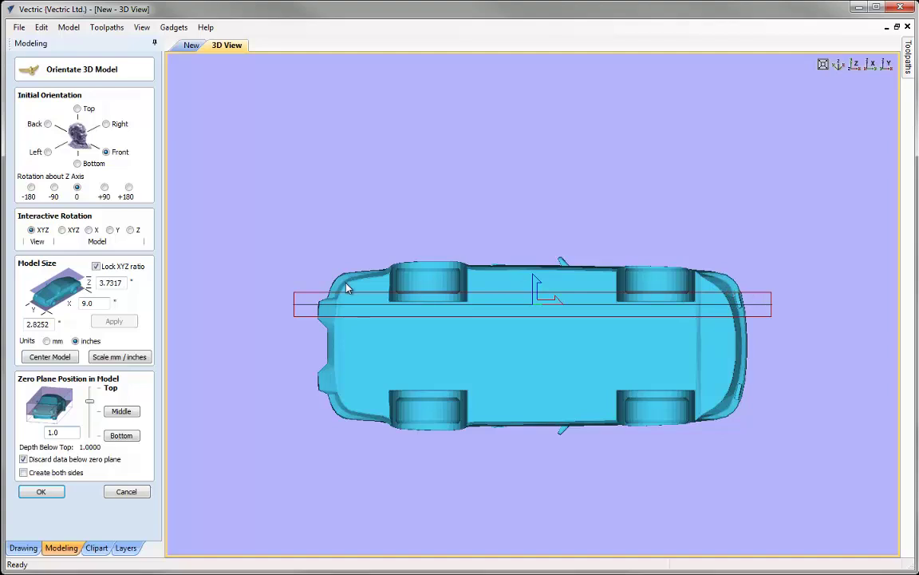
click(126, 411)
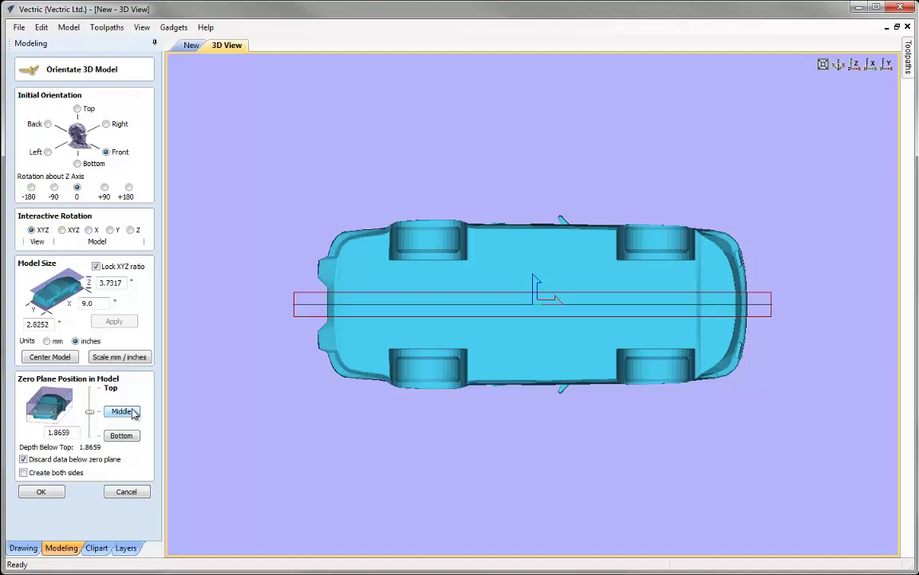
Set the import to create both sides of the car, split at the zero plane, and complete the model orientation
key(2)
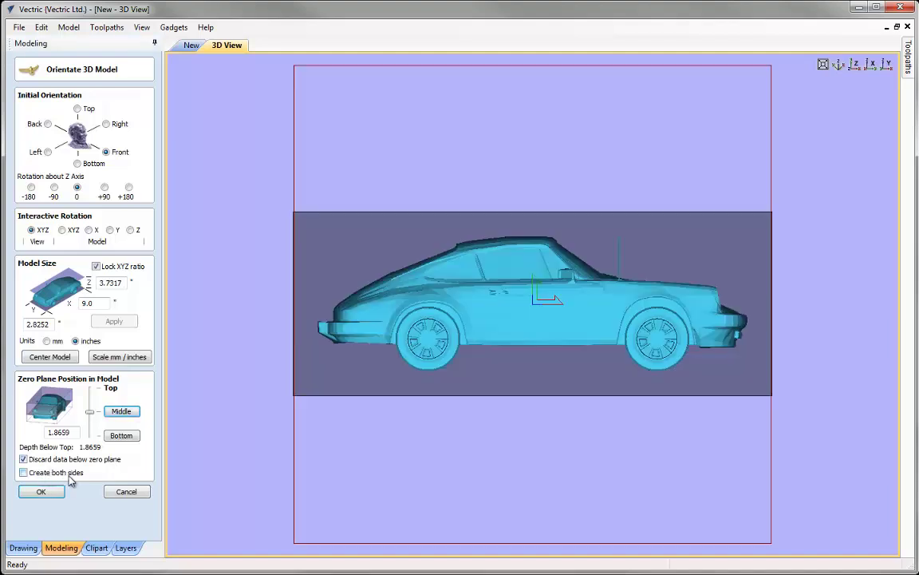
drag(577, 460, 415, 328)
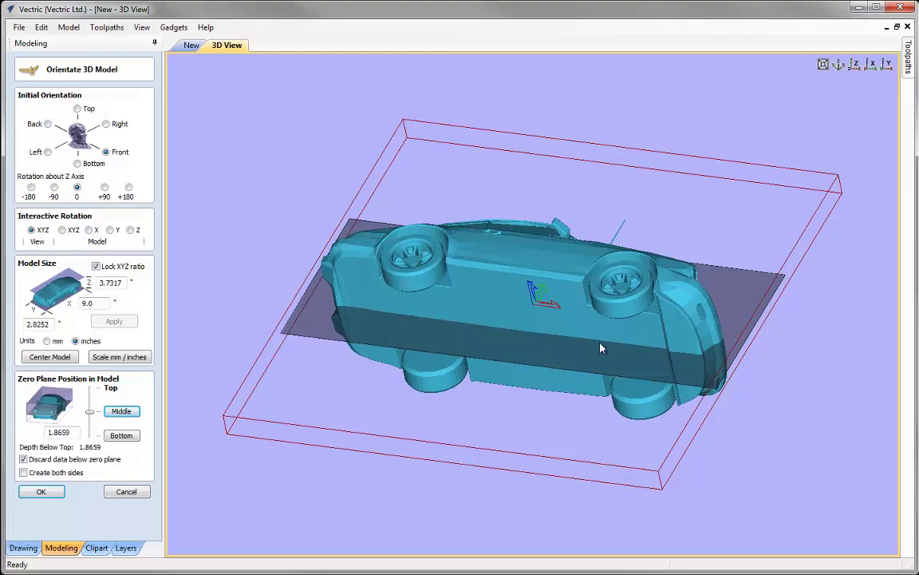
drag(415, 328, 380, 324)
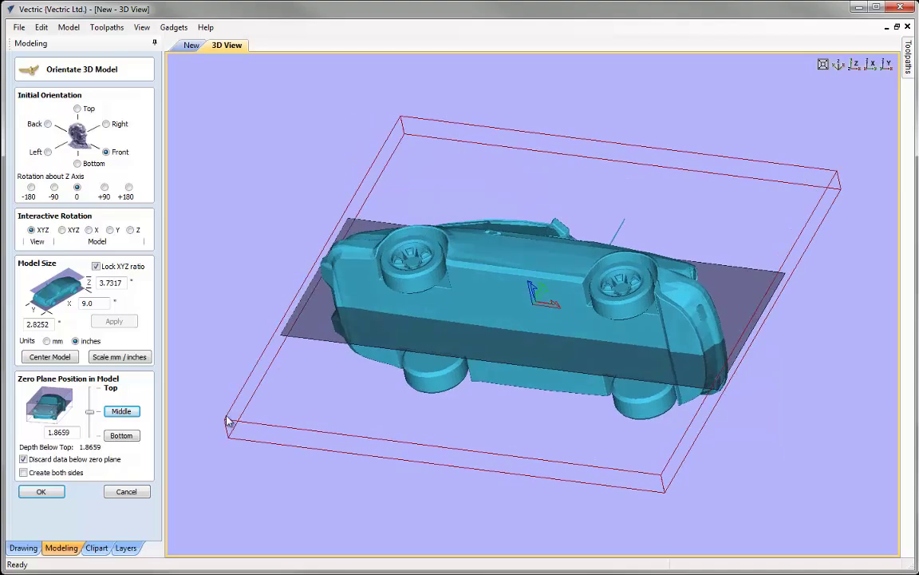
click(32, 472)
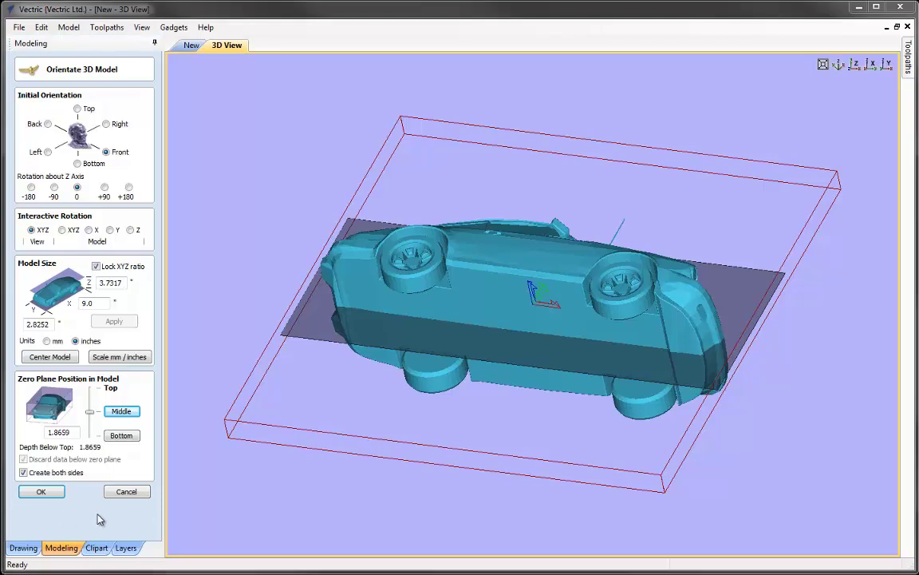
click(43, 493)
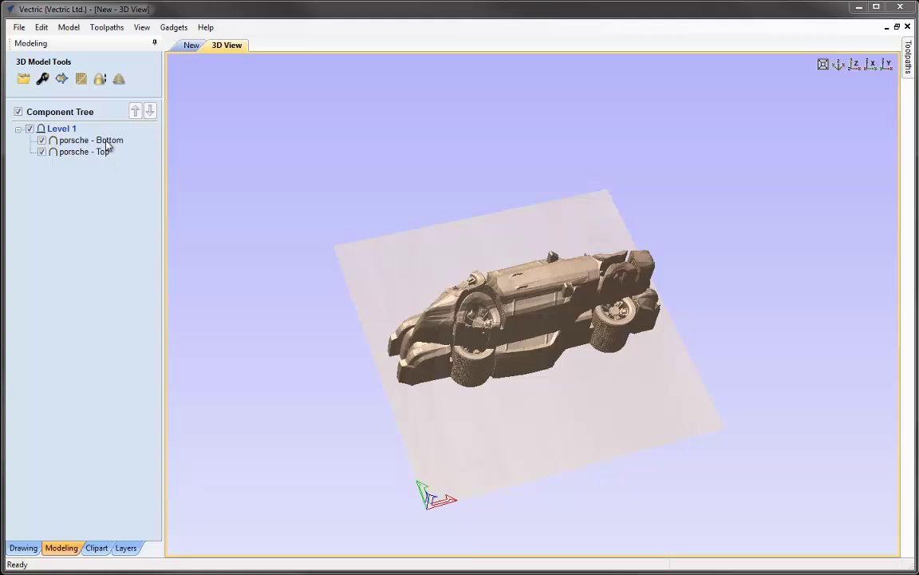
Tile the 2D and 3D views vertically and move the two car halves apart, with porsche - Top above porsche - Bottom on the job
click(141, 27)
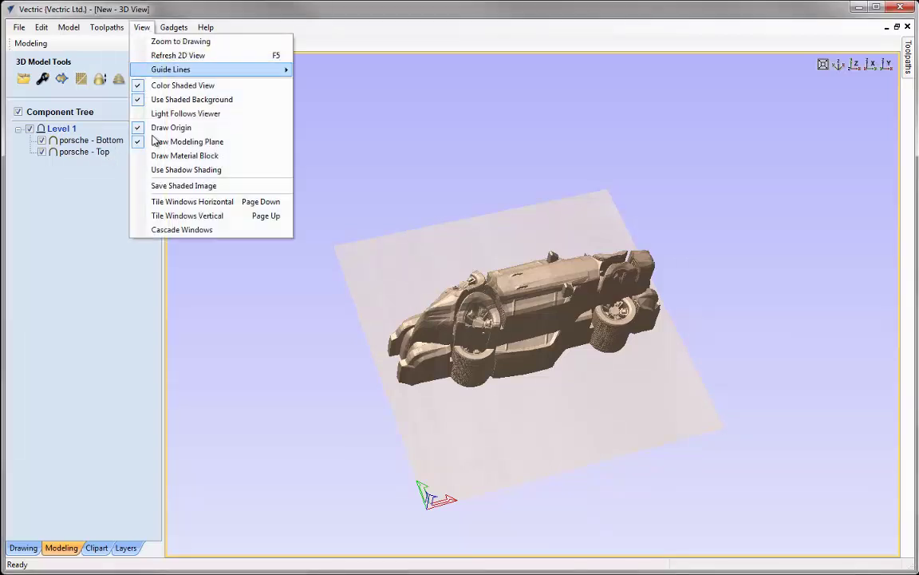
click(225, 217)
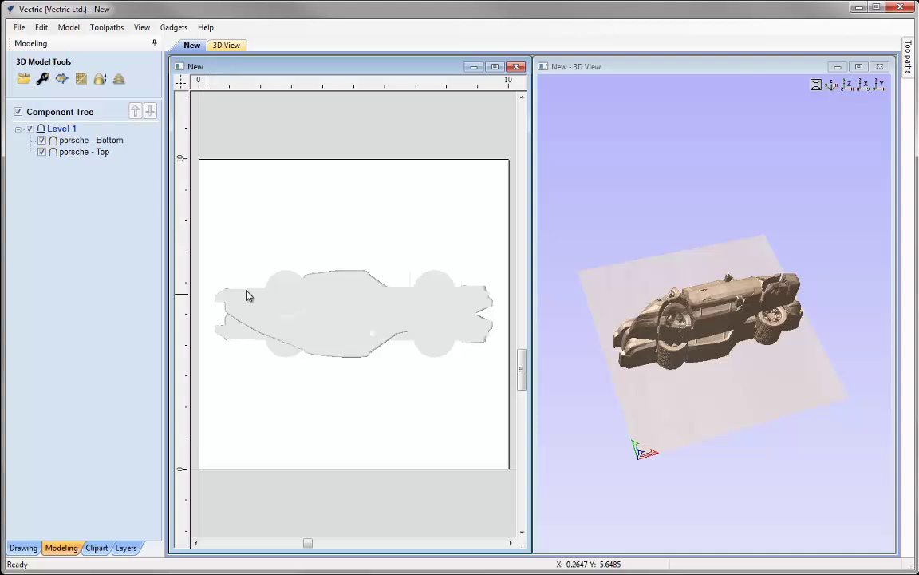
click(306, 308)
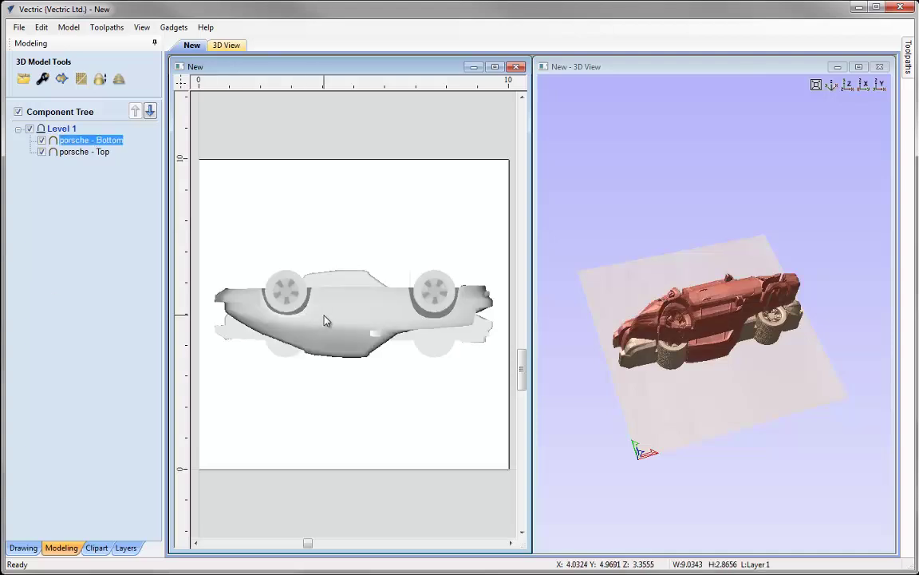
click(324, 318)
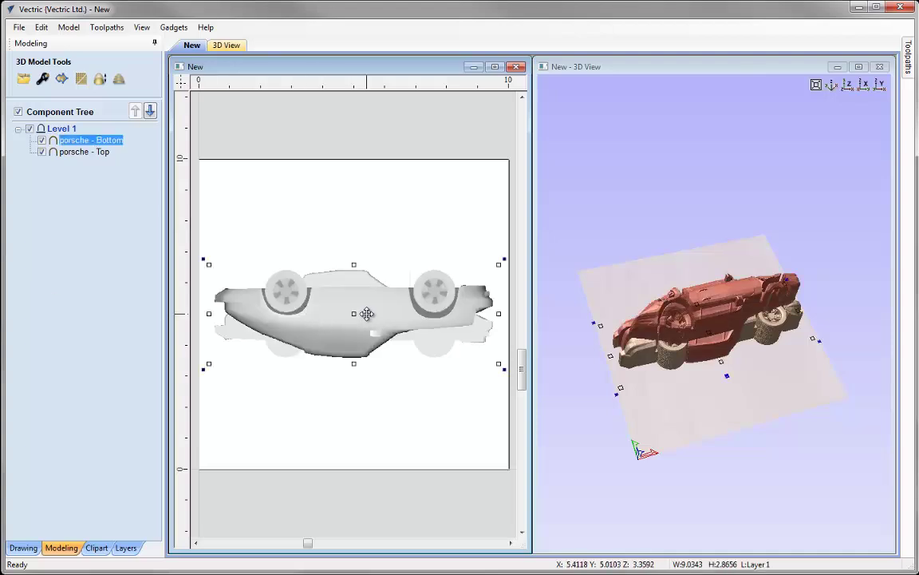
drag(345, 301, 352, 406)
click(353, 315)
drag(354, 322, 359, 268)
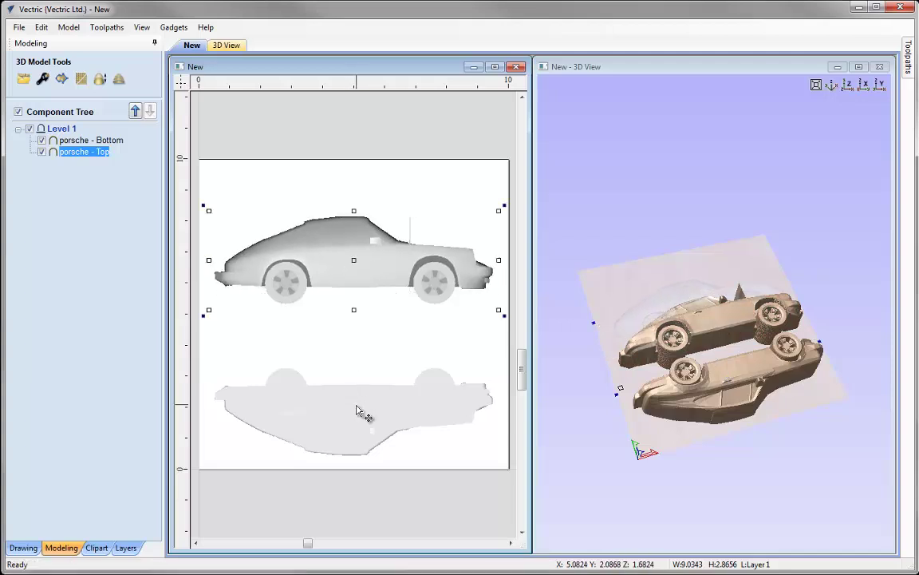
click(358, 411)
drag(375, 406, 377, 374)
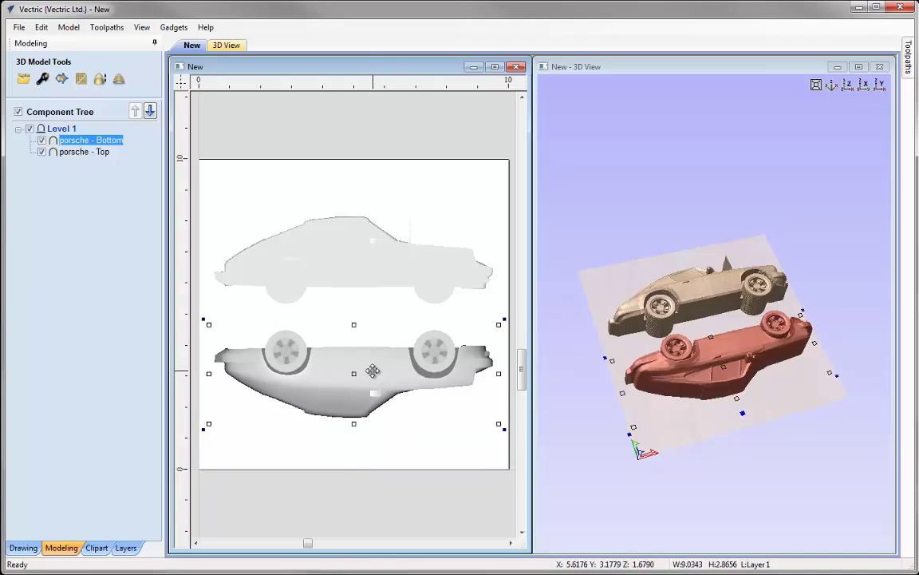
Rotate the porsche - Bottom component 180 degrees about its center
click(23, 548)
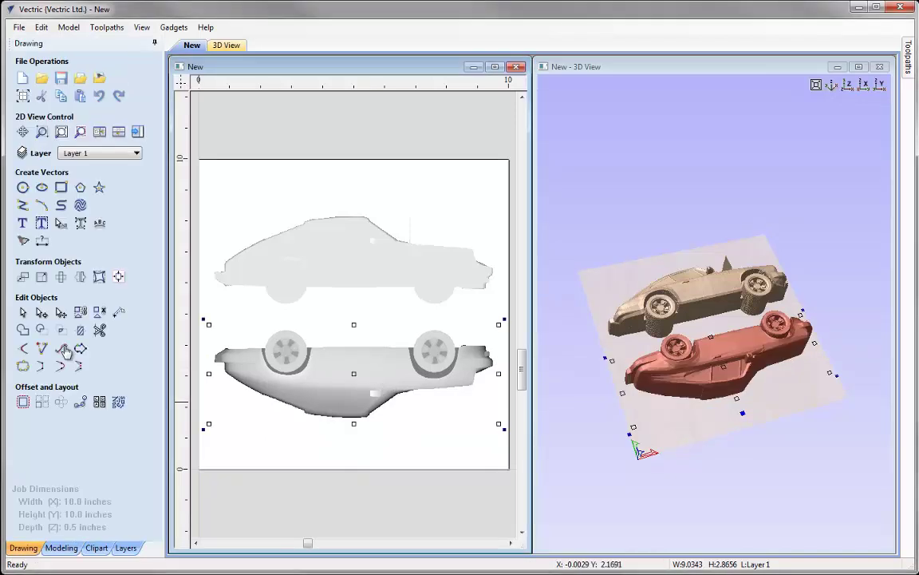
click(61, 277)
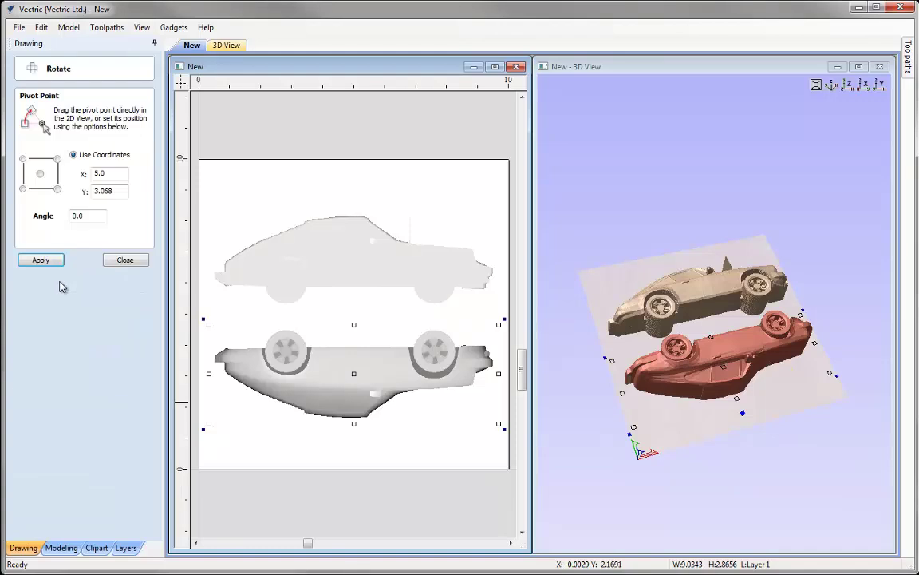
click(40, 173)
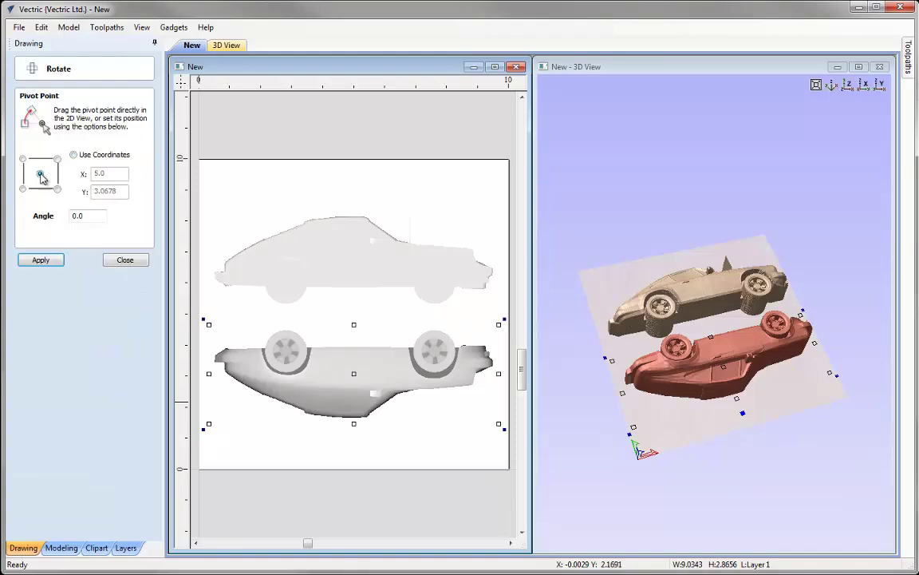
double_click(85, 216)
text(180)
click(40, 260)
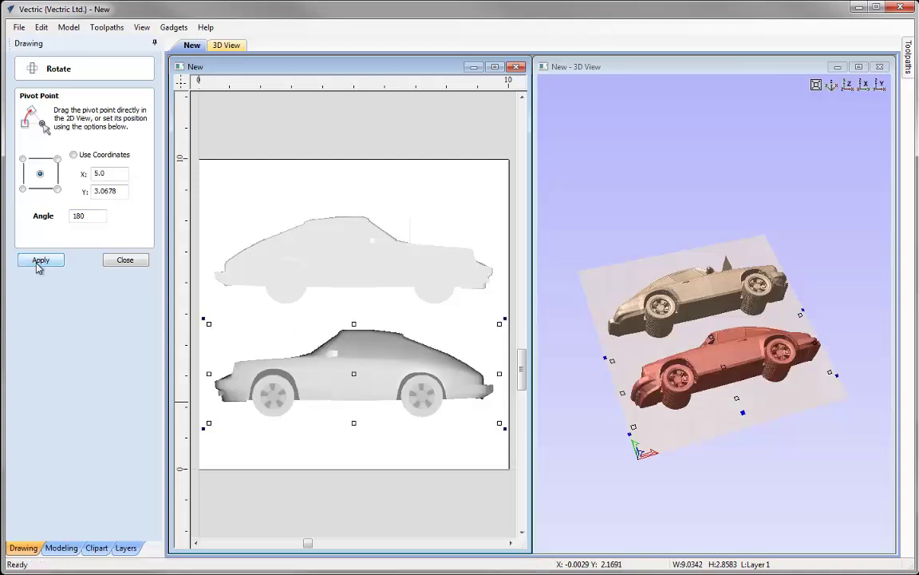
click(125, 260)
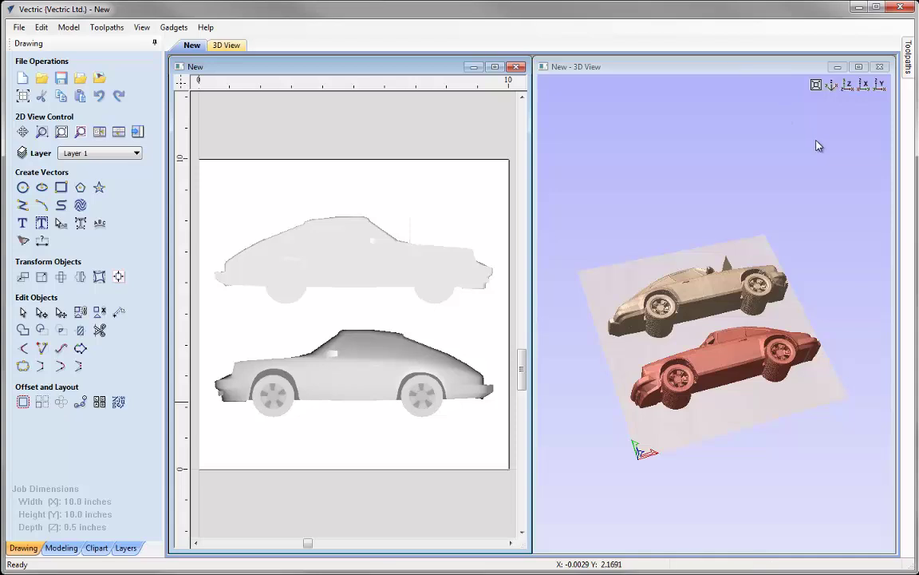
Maximize the 3D view and examine both car halves from a tilted angle, in isometric view and close up
click(826, 71)
click(856, 65)
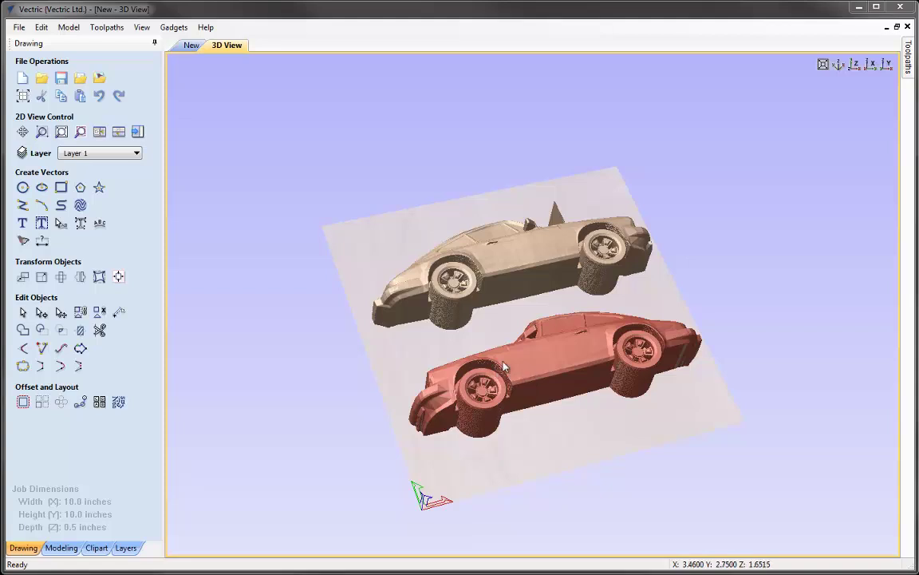
drag(581, 400, 581, 436)
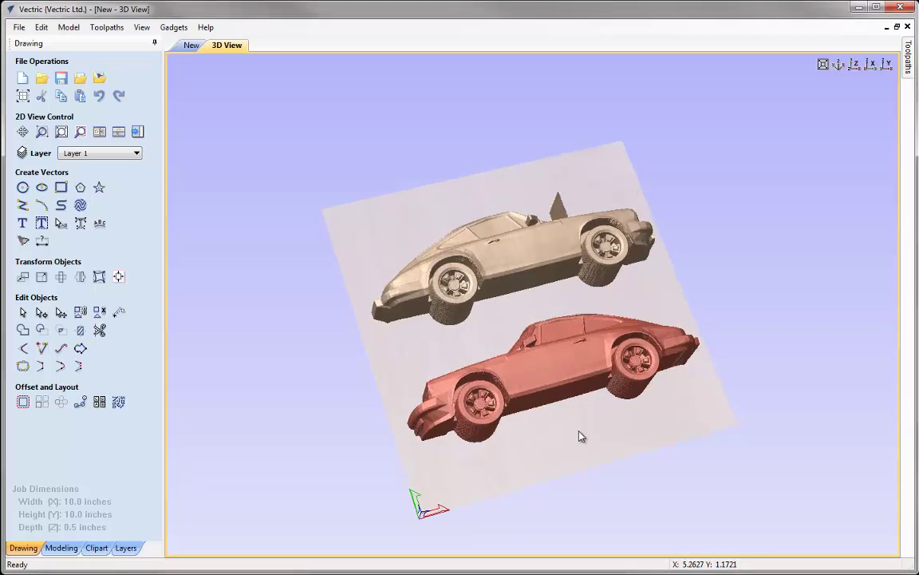
scroll(469, 424, up, 2)
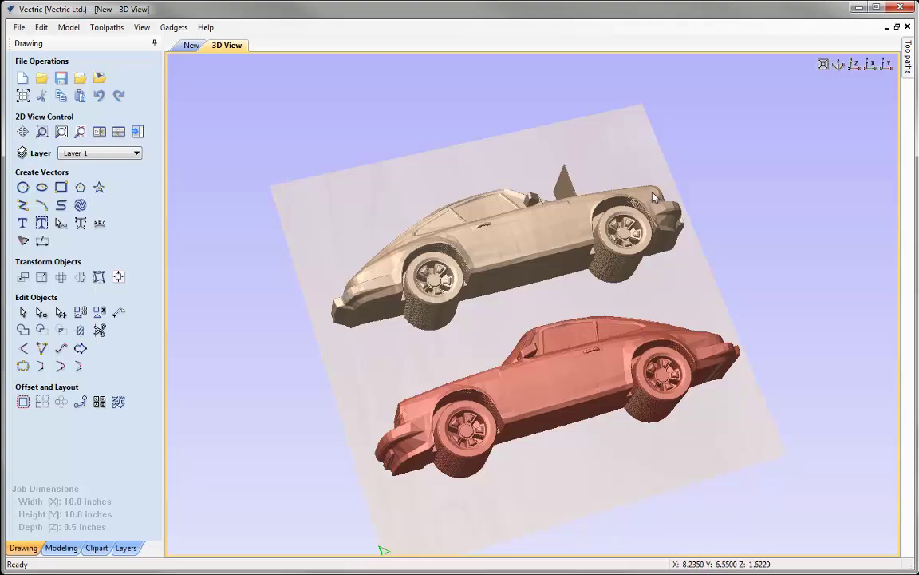
click(836, 67)
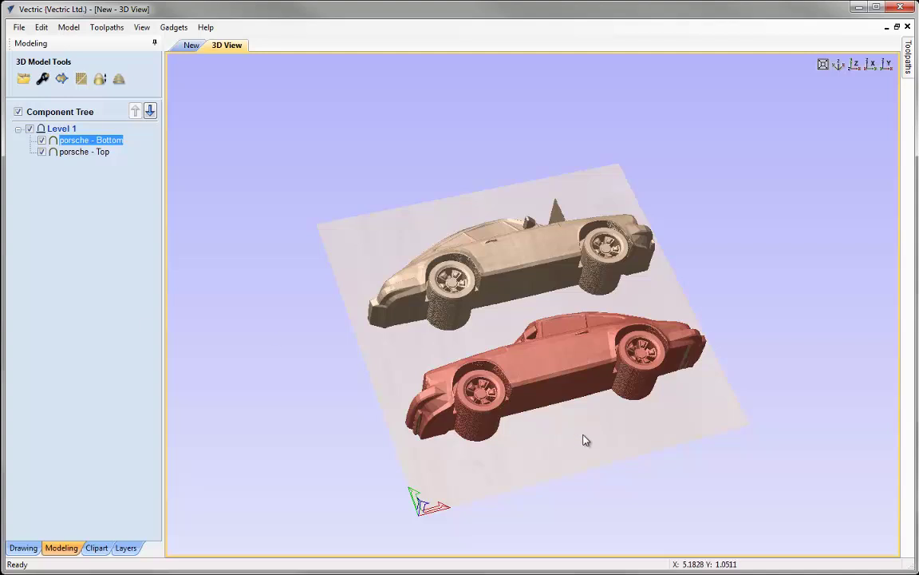
scroll(525, 391, up, 2)
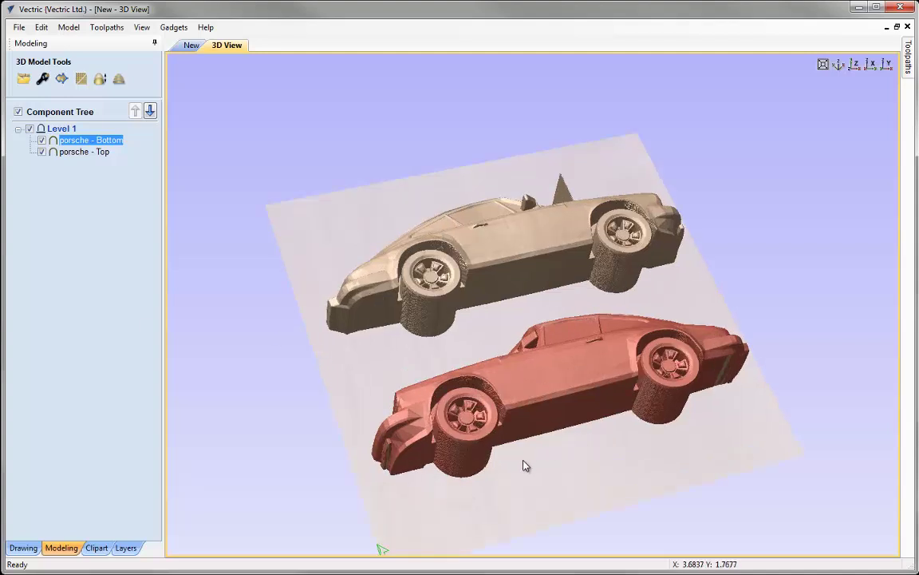
scroll(525, 464, up, 2)
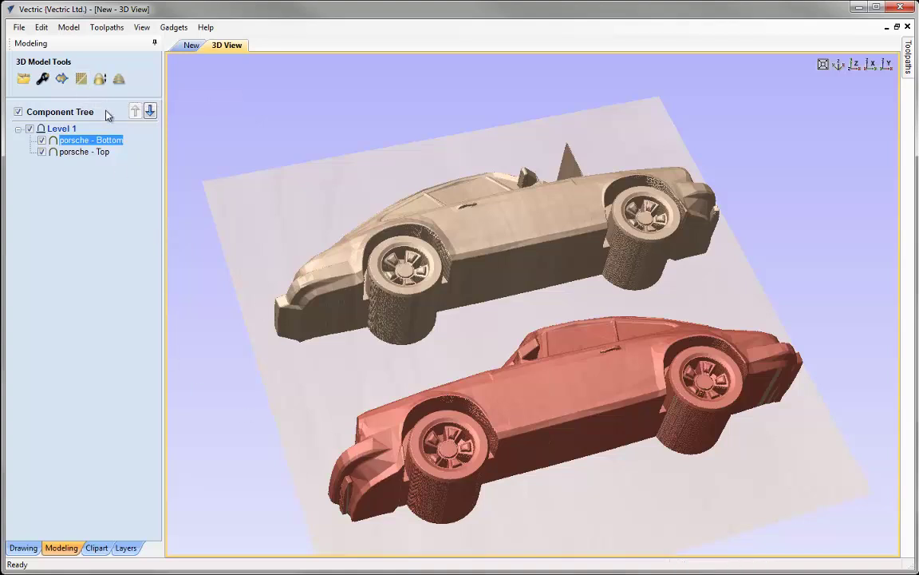
Try smoothing the porsche - Bottom component with transparency preserved, and discard the smoothing
click(83, 79)
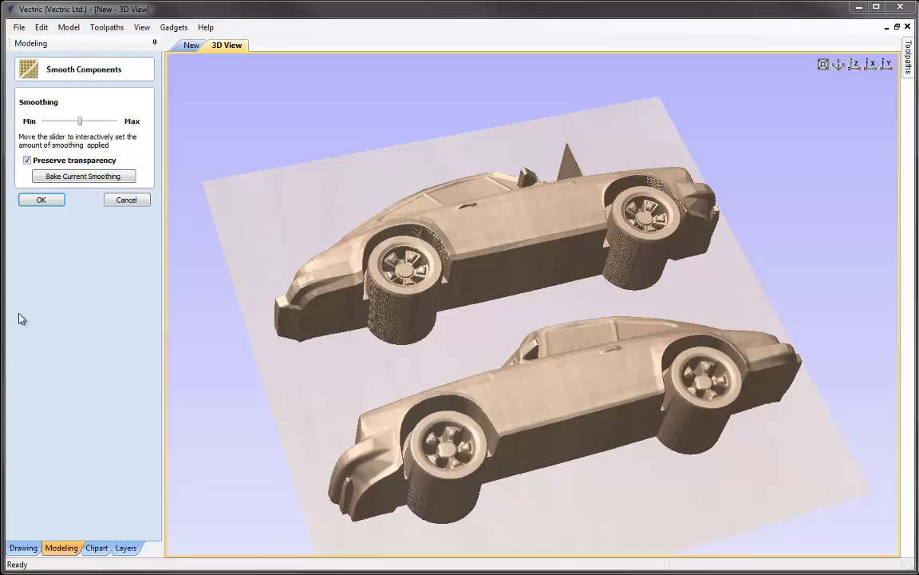
click(123, 200)
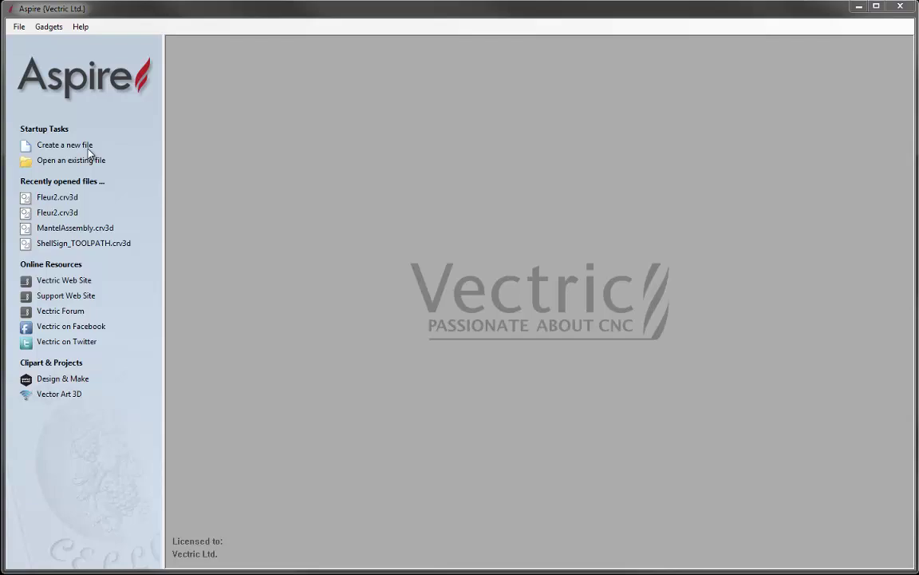
Switch to Aspire and create a new 10 x 10 inch job, 0.5 inches thick, with the XY datum at the lower-left corner
click(64, 145)
double_click(111, 93)
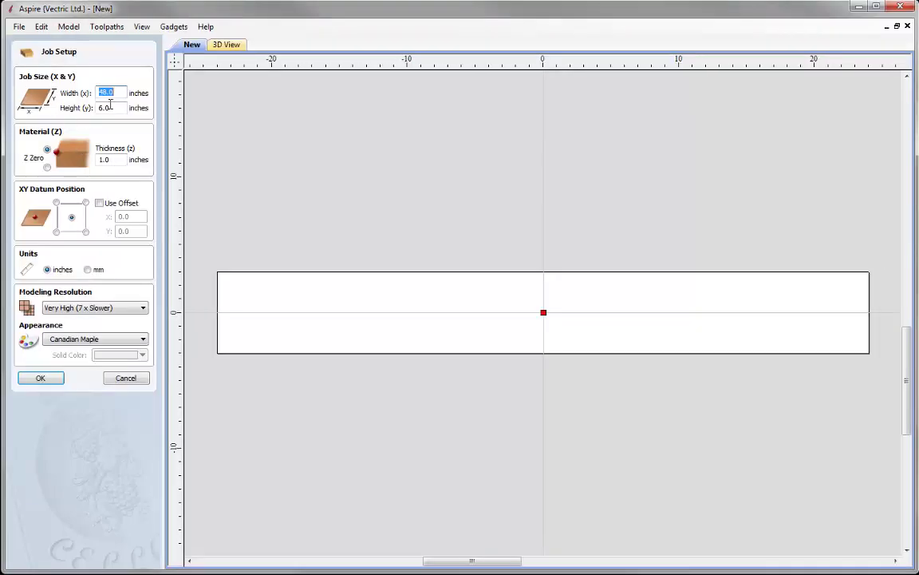
text(10)
click(113, 108)
double_click(113, 108)
text(10)
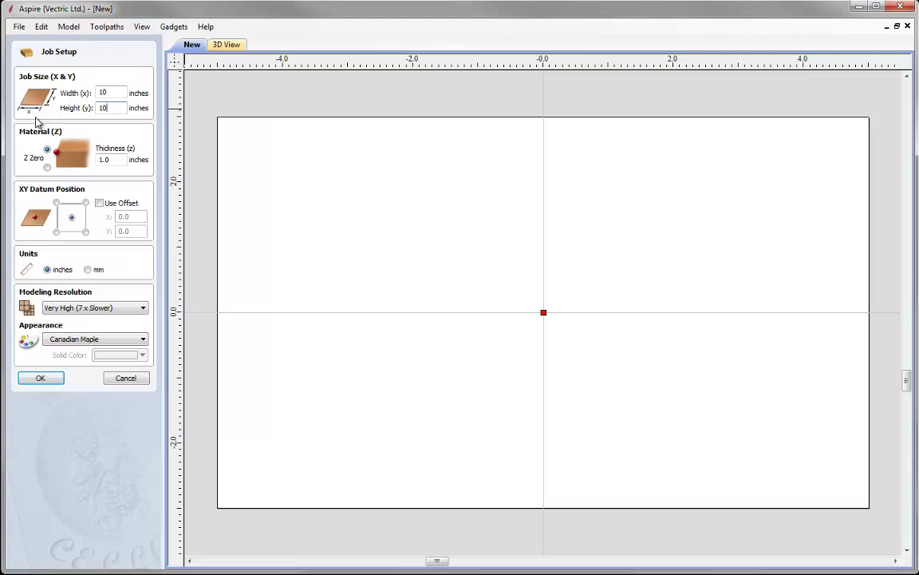
double_click(116, 161)
text(0.5)
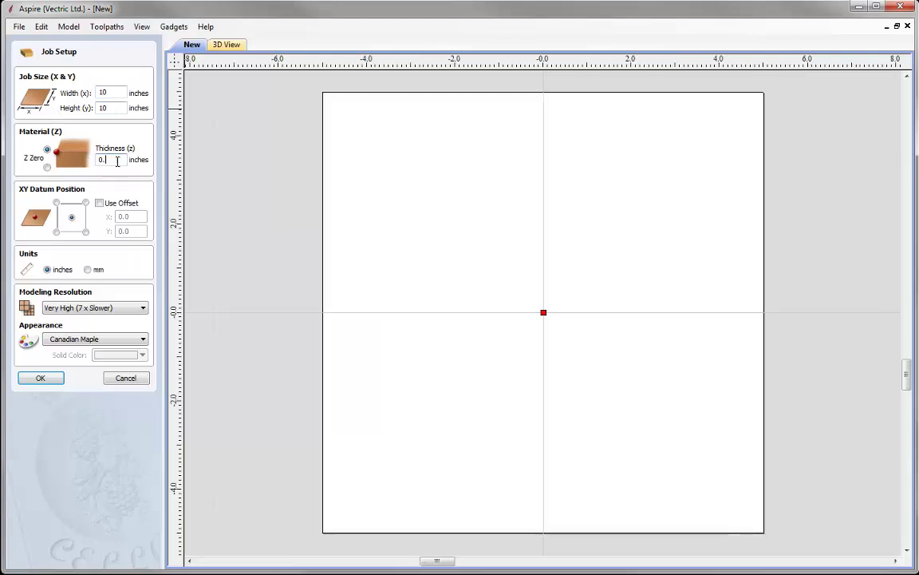
click(56, 232)
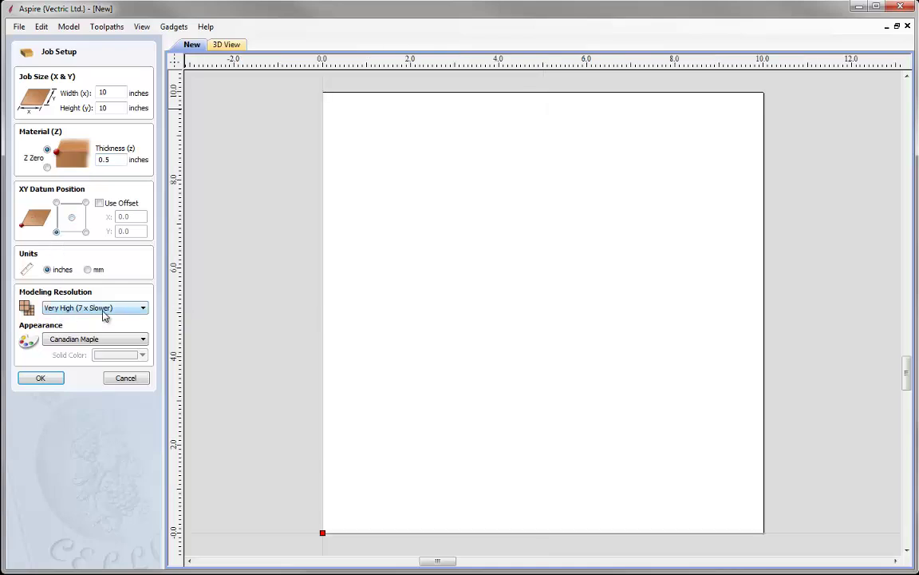
click(42, 380)
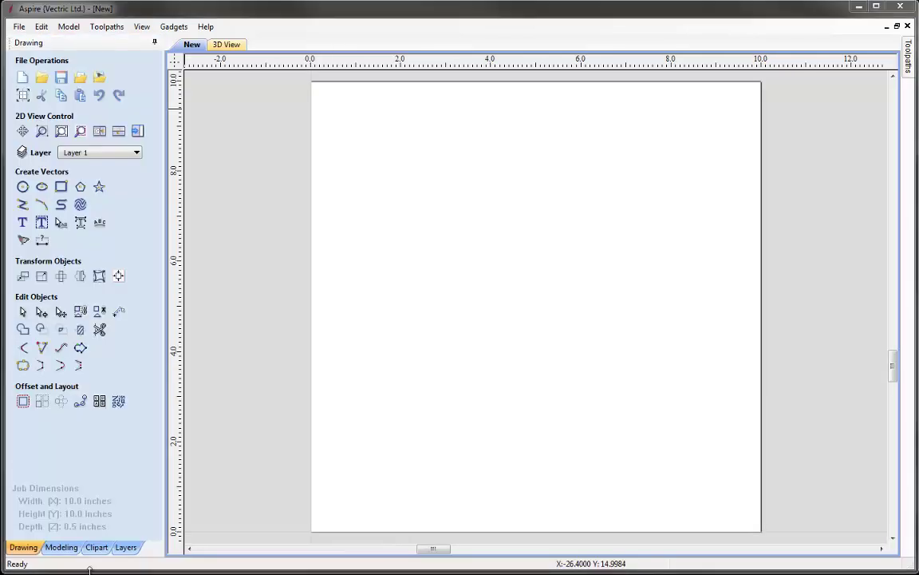
Import the Fleur2.crv3d model as a component from the 3D files folder
click(64, 549)
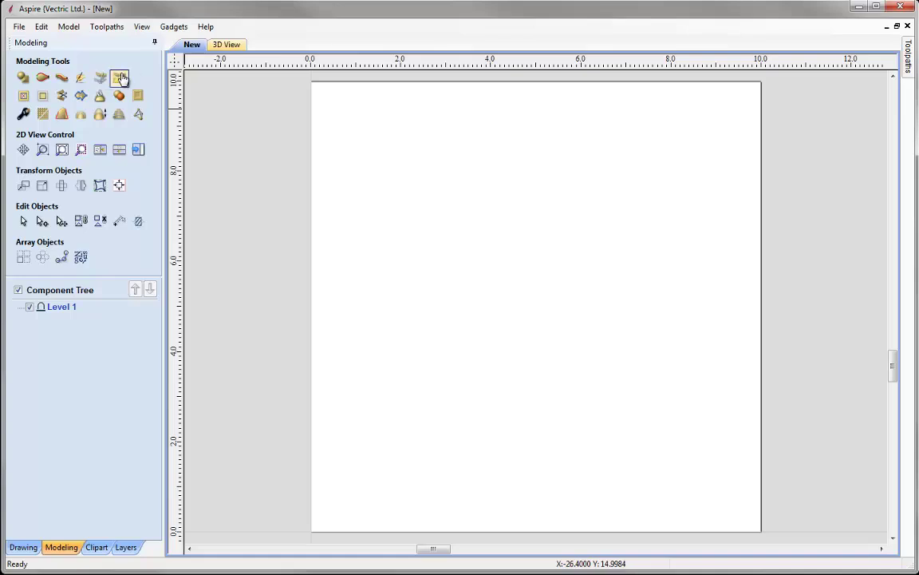
click(121, 78)
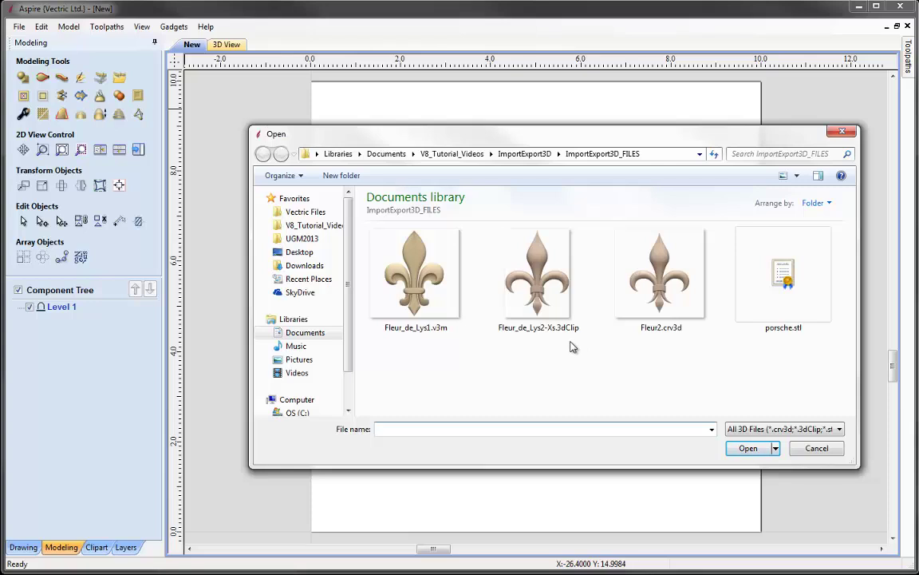
click(825, 429)
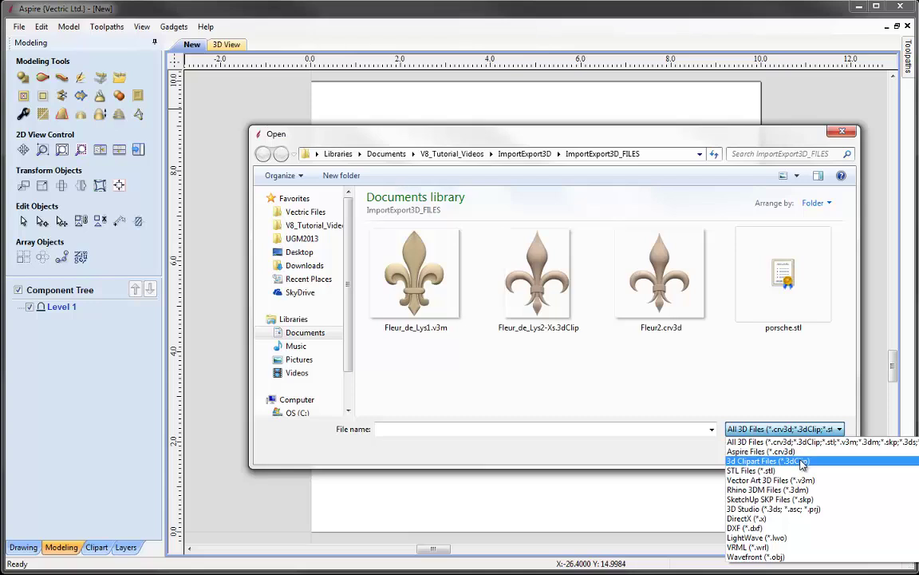
click(584, 377)
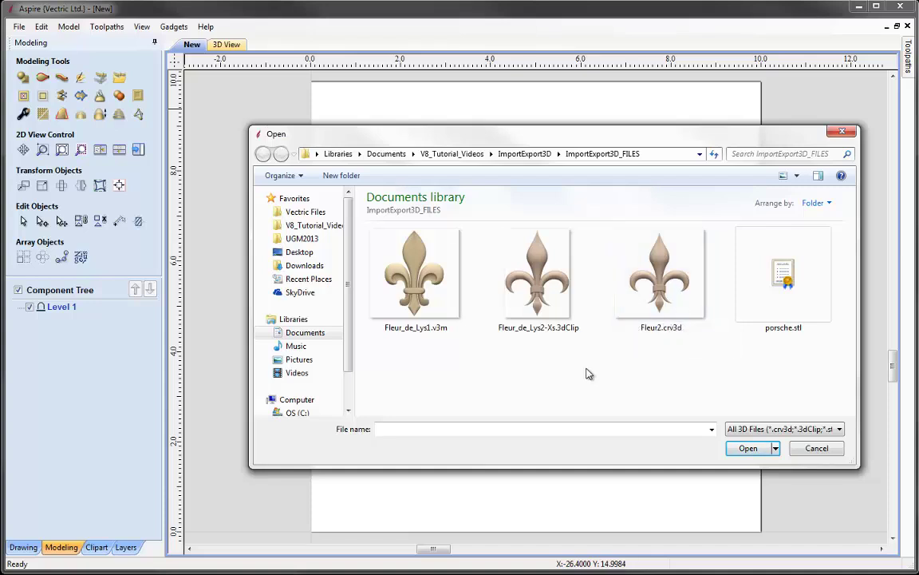
double_click(662, 295)
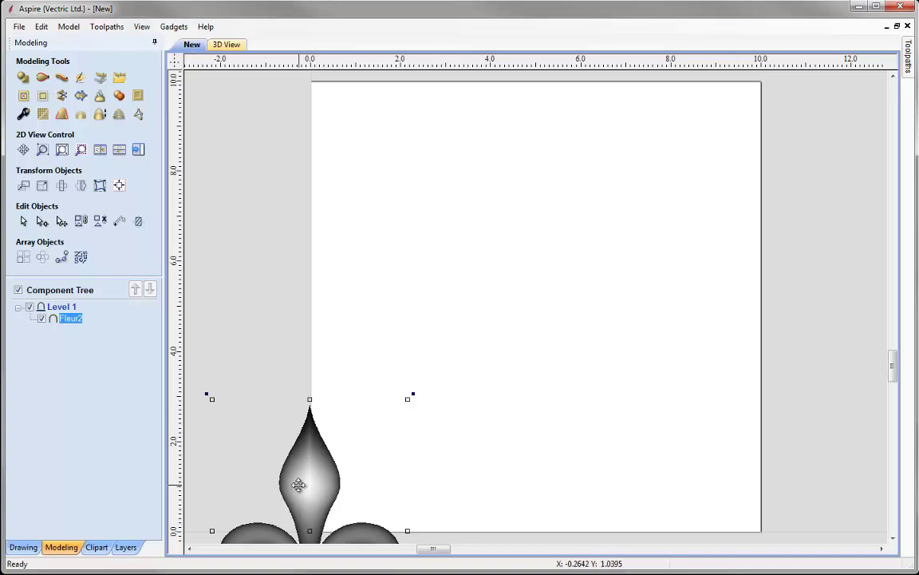
Center the Fleur2 component in the material both horizontally and vertically
click(119, 185)
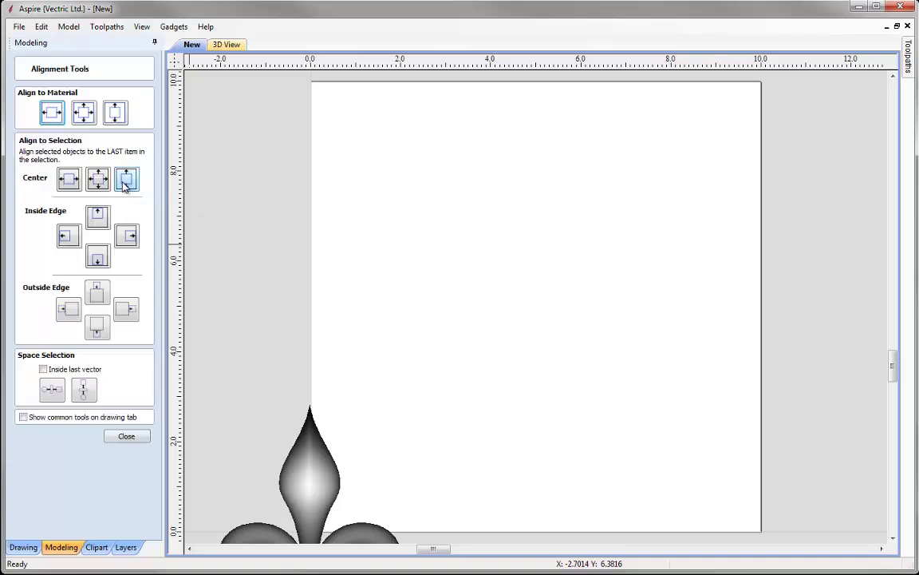
click(84, 113)
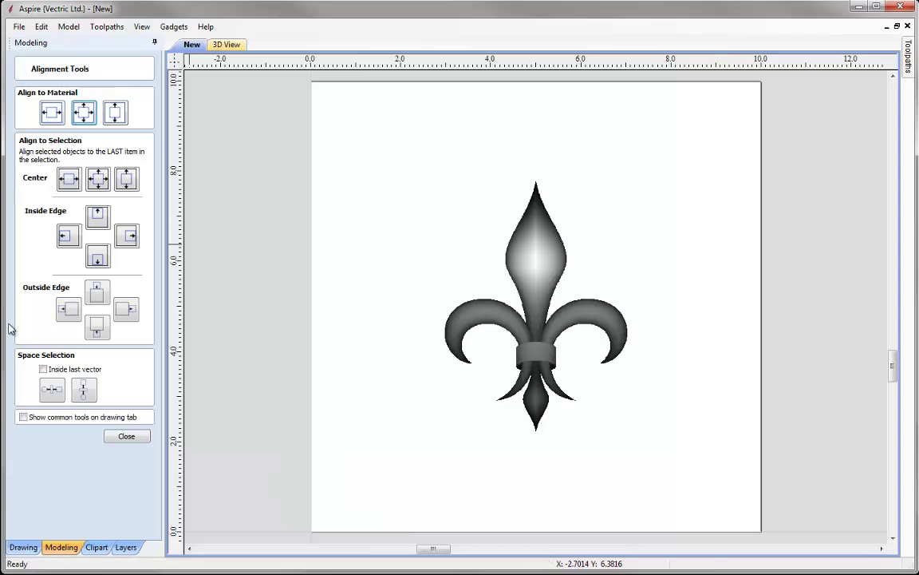
click(127, 437)
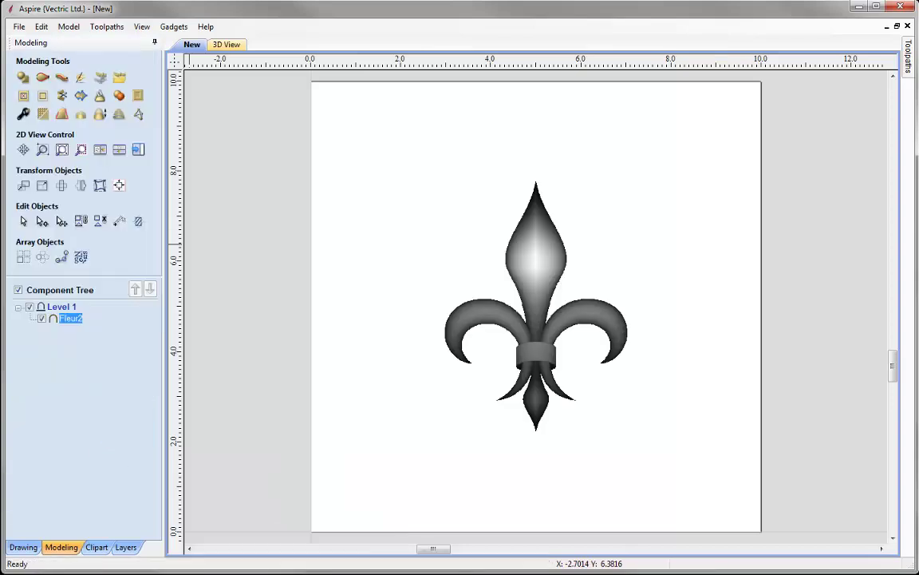
Show the 2D and 3D views side by side and move the Fleur2 component to the left half of the job
click(100, 150)
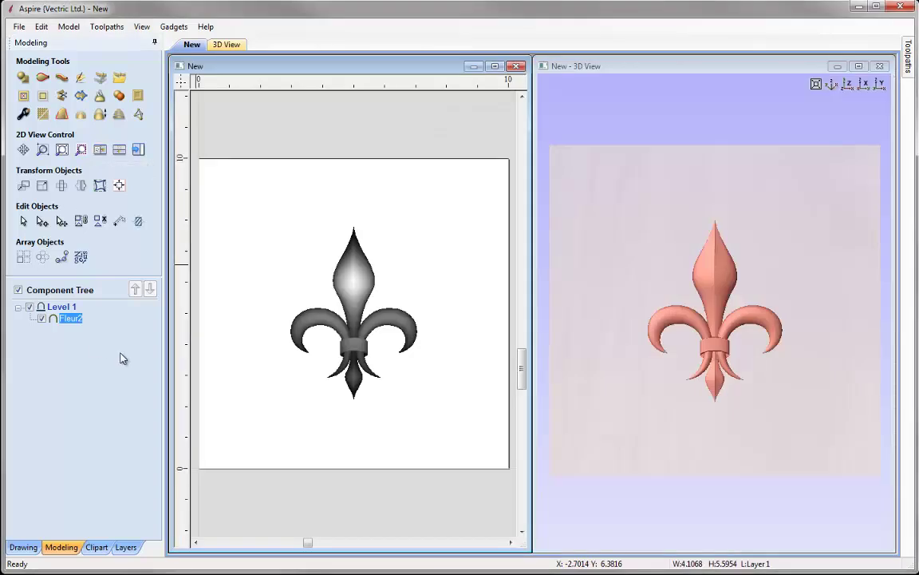
mouse_move(69, 321)
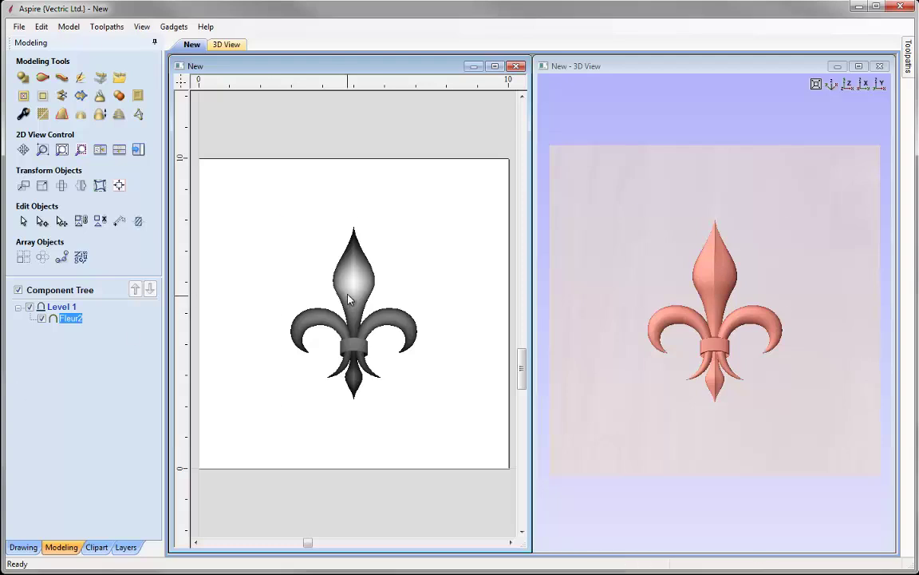
click(316, 265)
drag(272, 295, 185, 295)
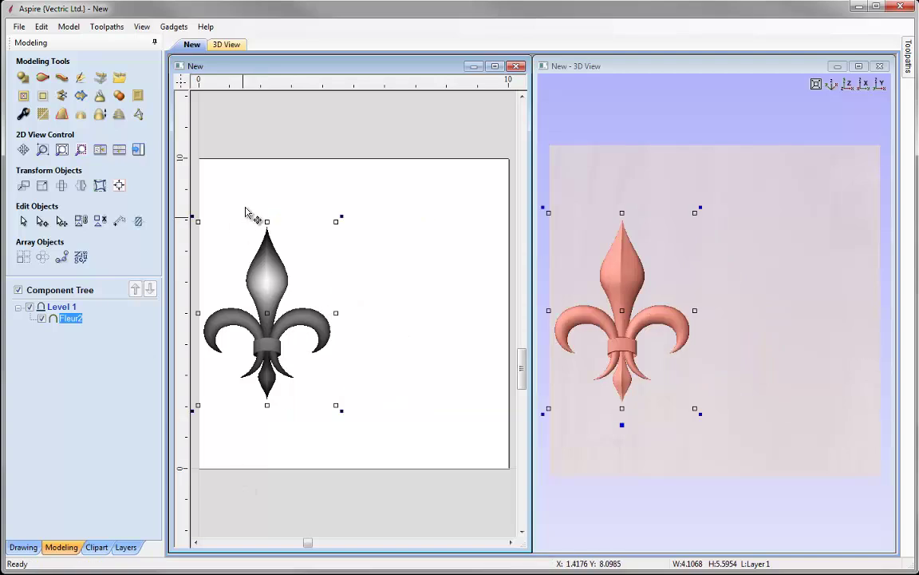
click(222, 188)
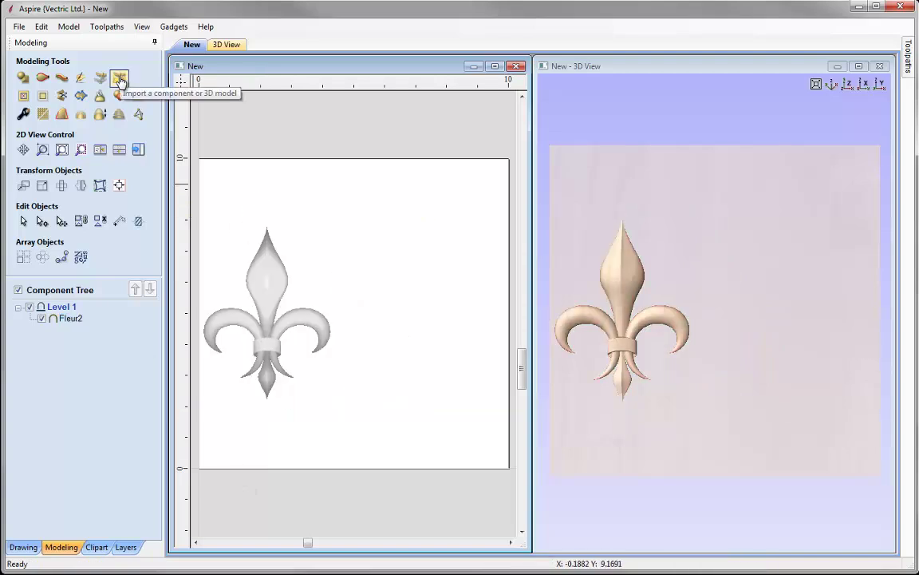
Import Fleur_de_Lys2-Xs.3dClip and place it level with Fleur2 in the right half of the job
click(119, 78)
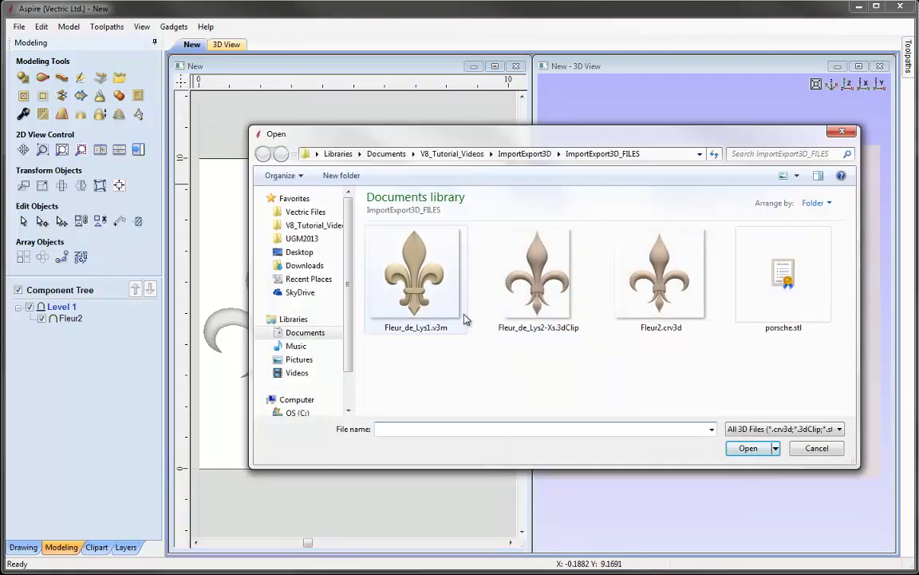
double_click(547, 292)
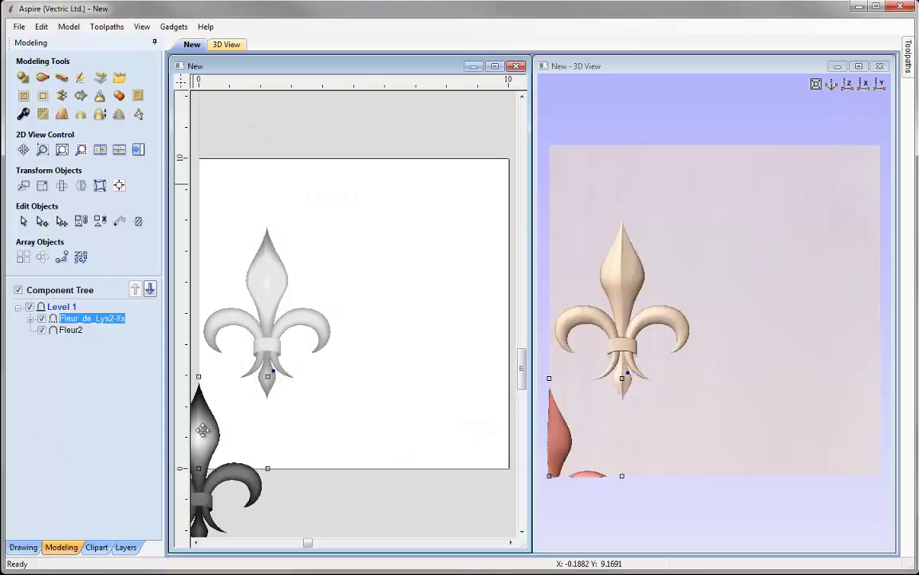
drag(216, 411, 431, 271)
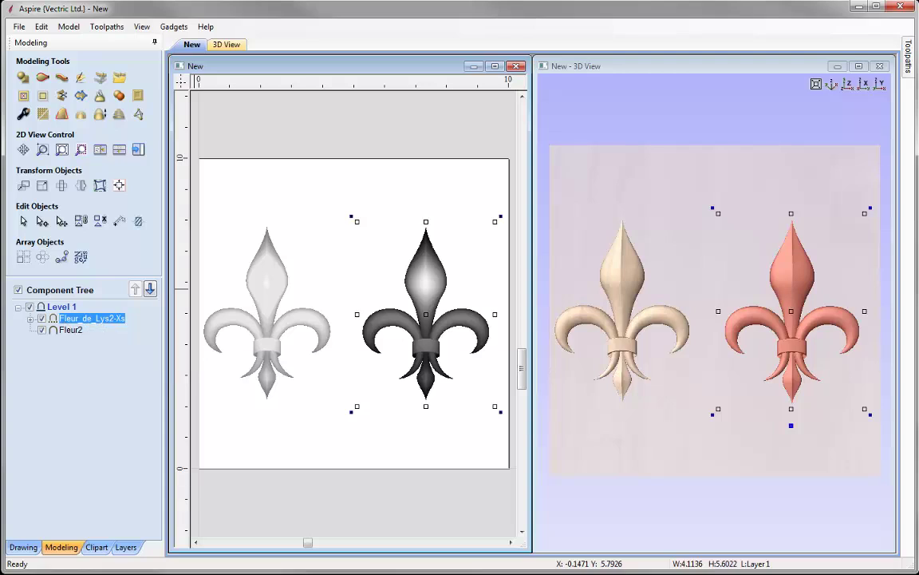
click(694, 397)
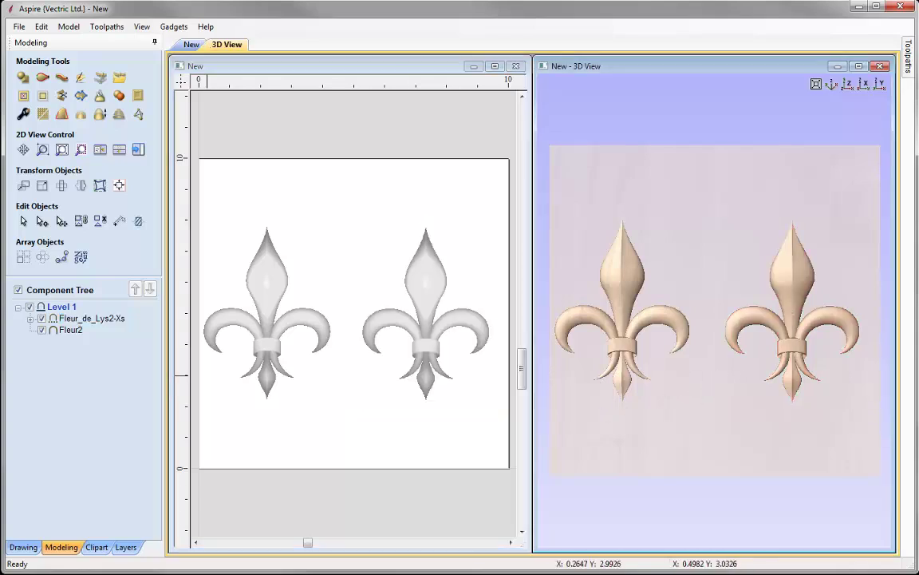
Expand the Fleur_de_Lys2-Xs group and ungroup it into its individual components
click(87, 318)
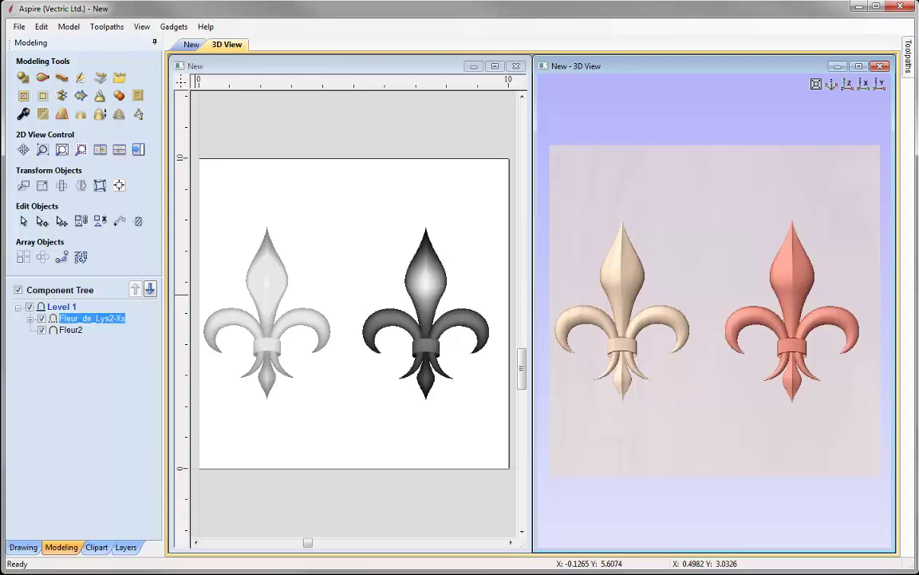
click(31, 319)
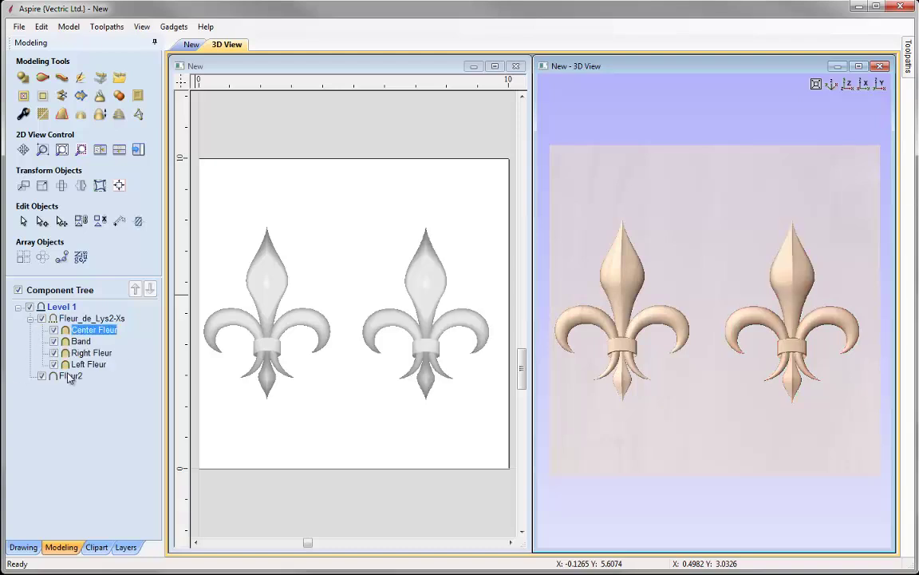
click(70, 319)
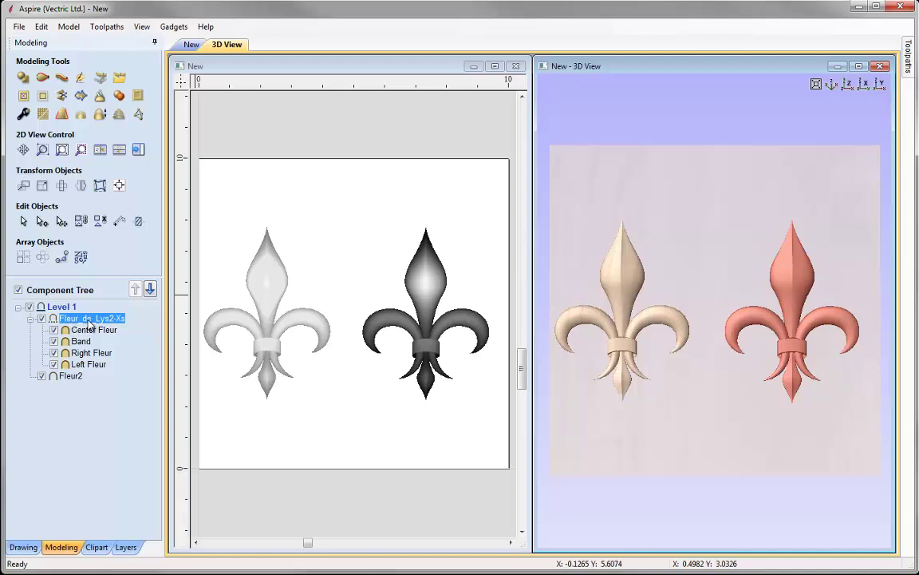
right_click(88, 323)
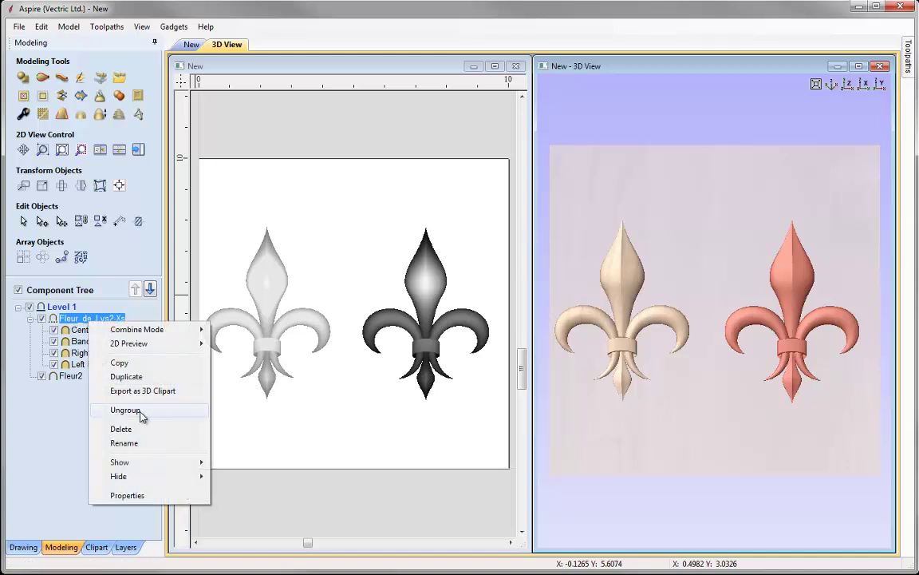
click(125, 409)
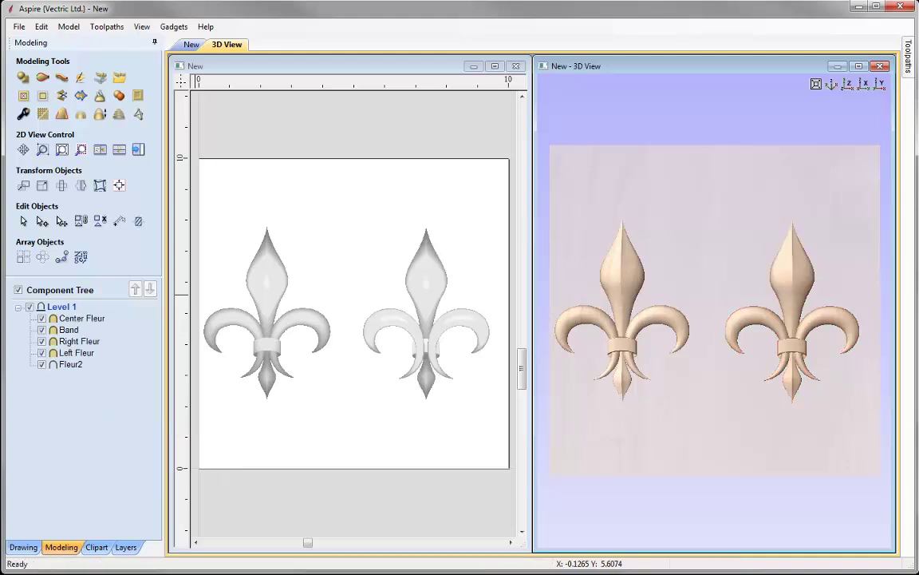
Highlight the ungrouped components in turn, and pull the Right Fleur, Center Fleur and Band apart in the 2D view
click(72, 341)
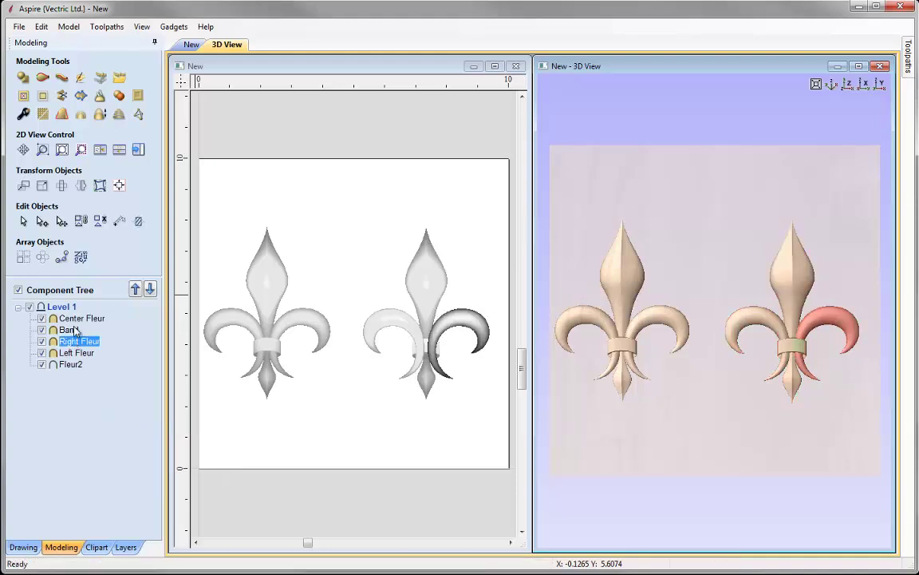
click(80, 329)
click(74, 317)
click(76, 352)
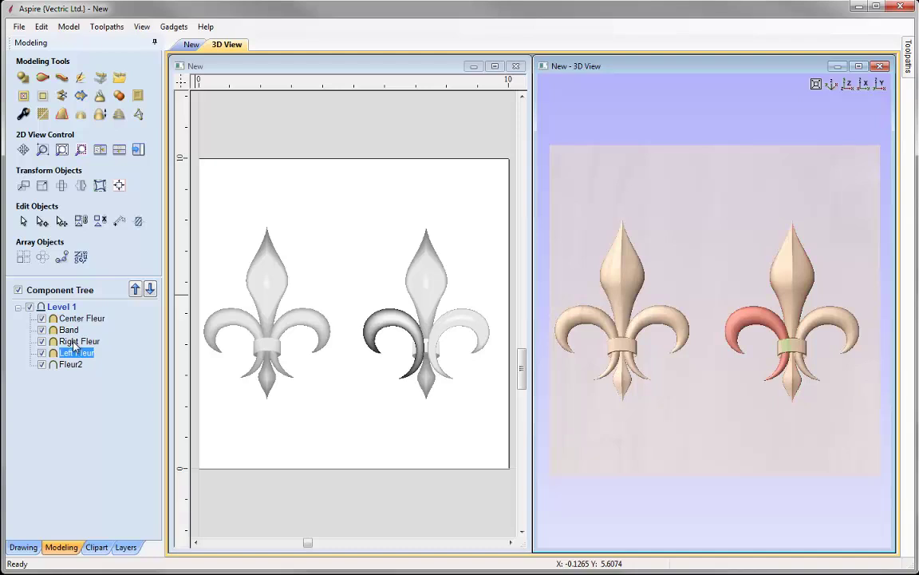
click(79, 341)
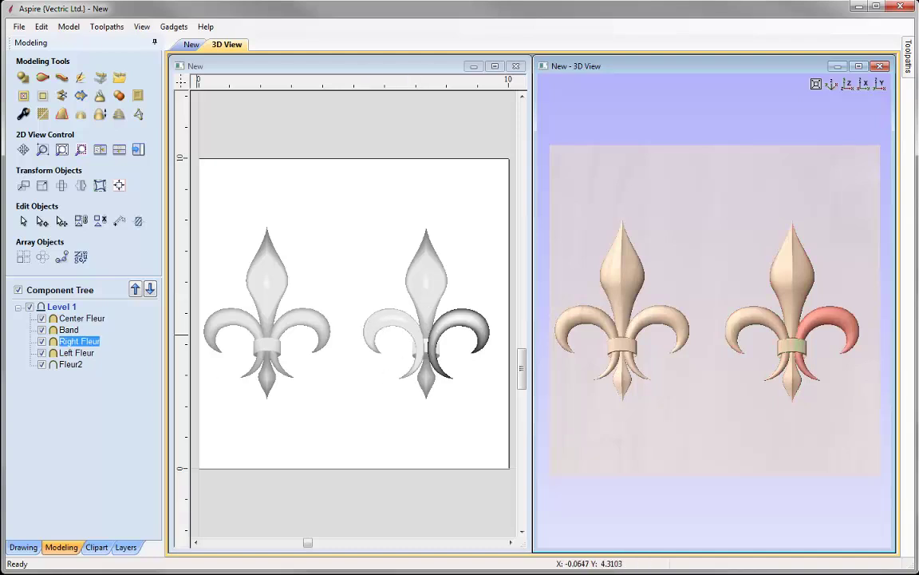
drag(447, 351, 439, 411)
click(431, 287)
click(431, 351)
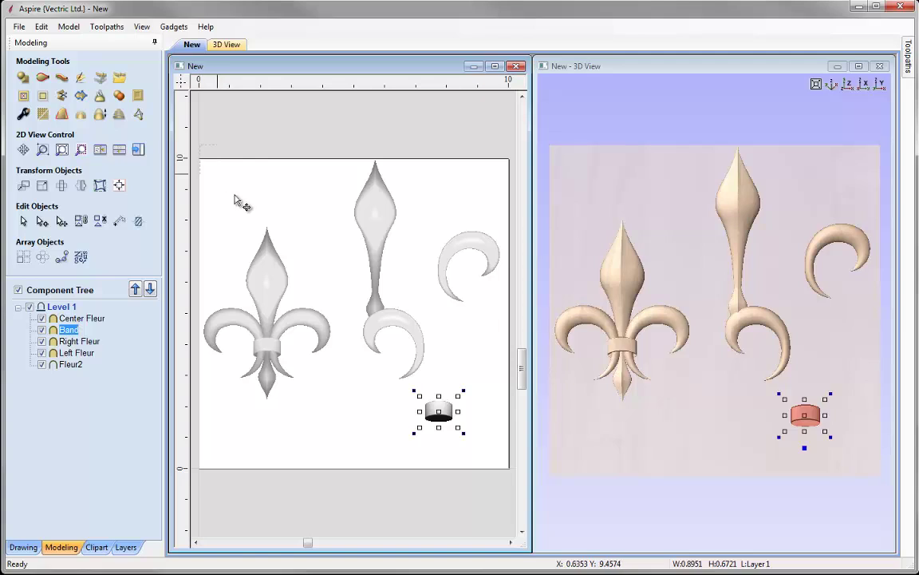
Delete all the fleur components from the job
key(ctrl+a)
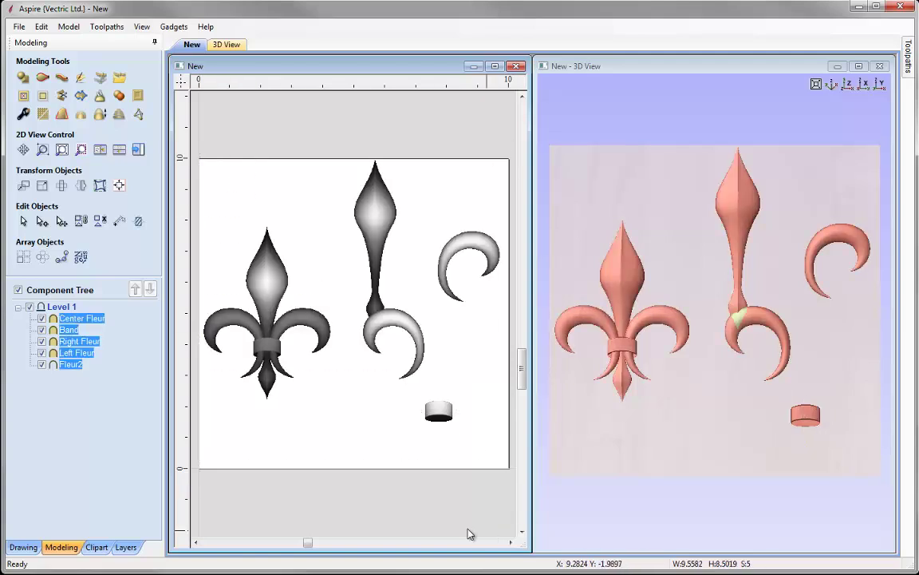
right_click(385, 219)
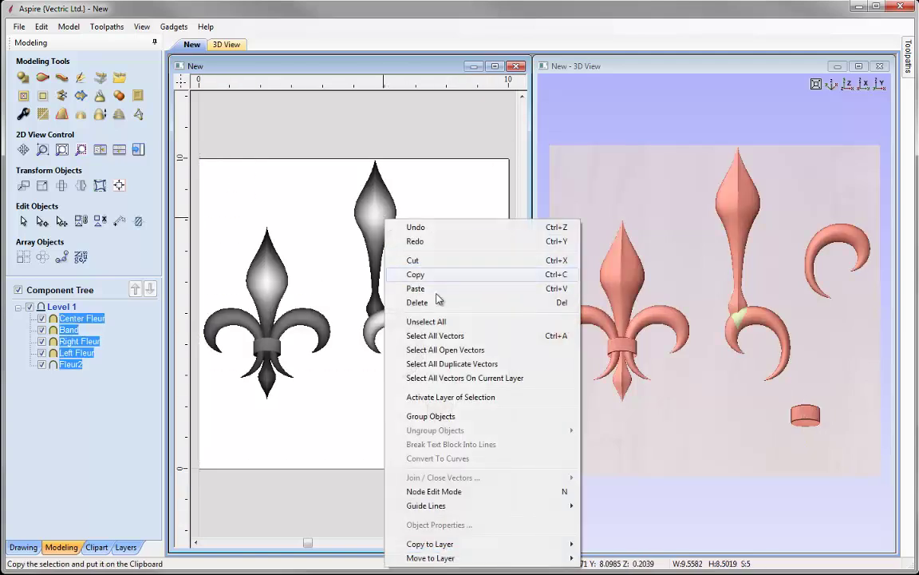
click(459, 311)
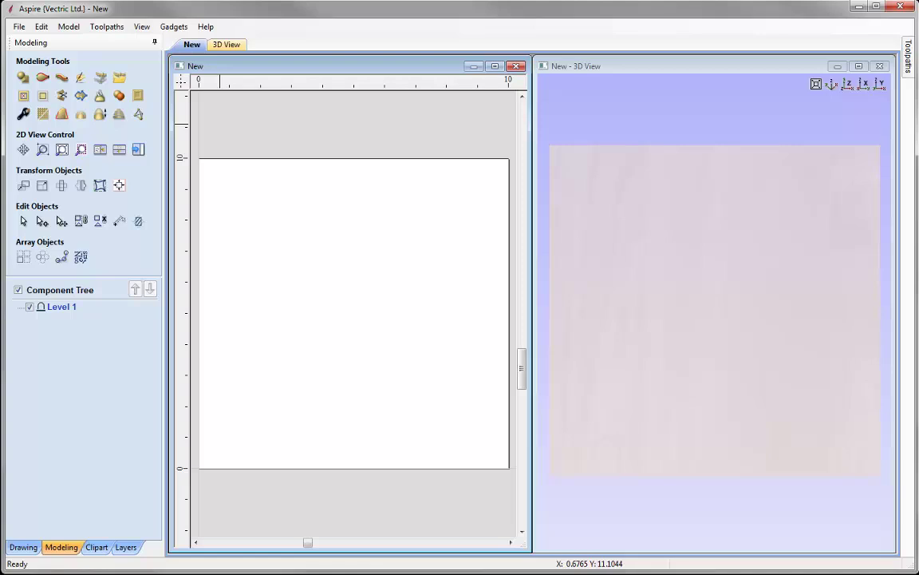
Import the grayscale bitmap test.tif as a component
click(101, 77)
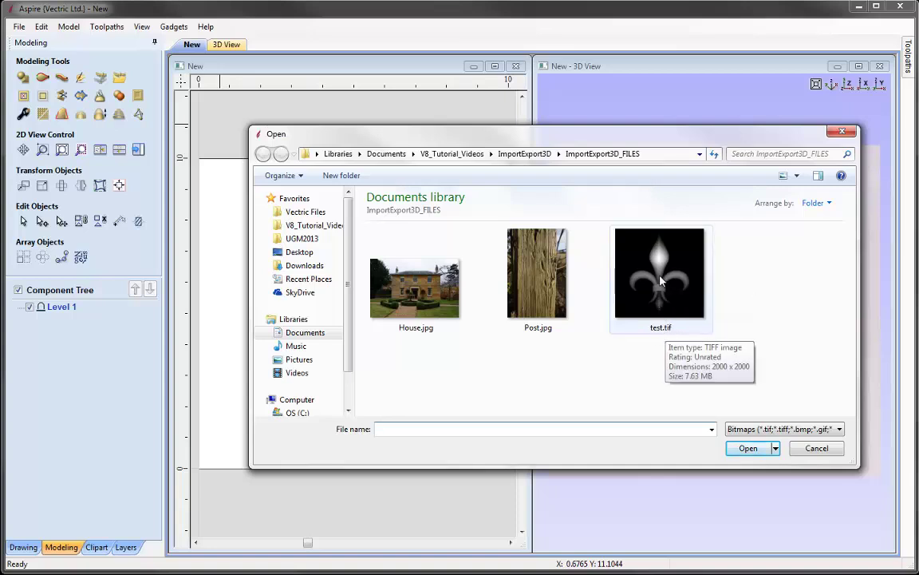
click(662, 279)
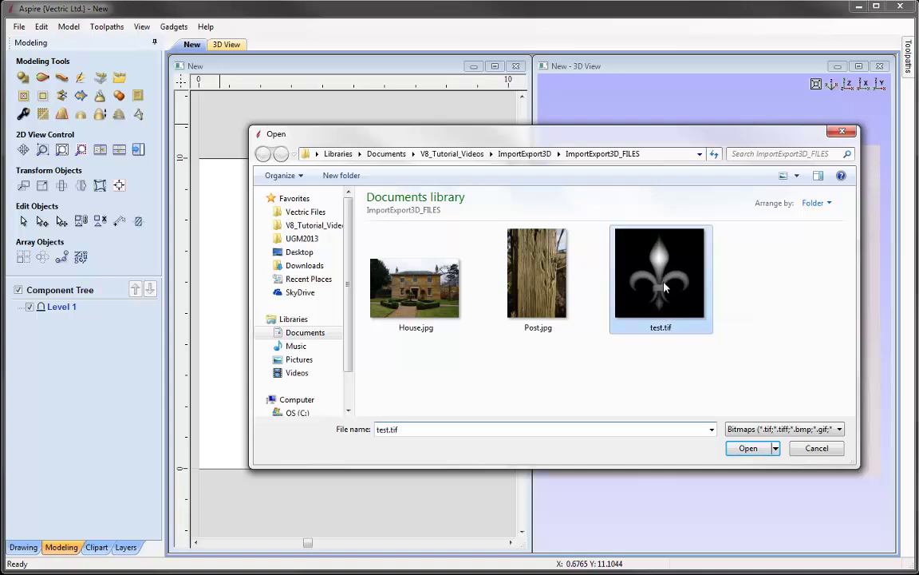
click(749, 449)
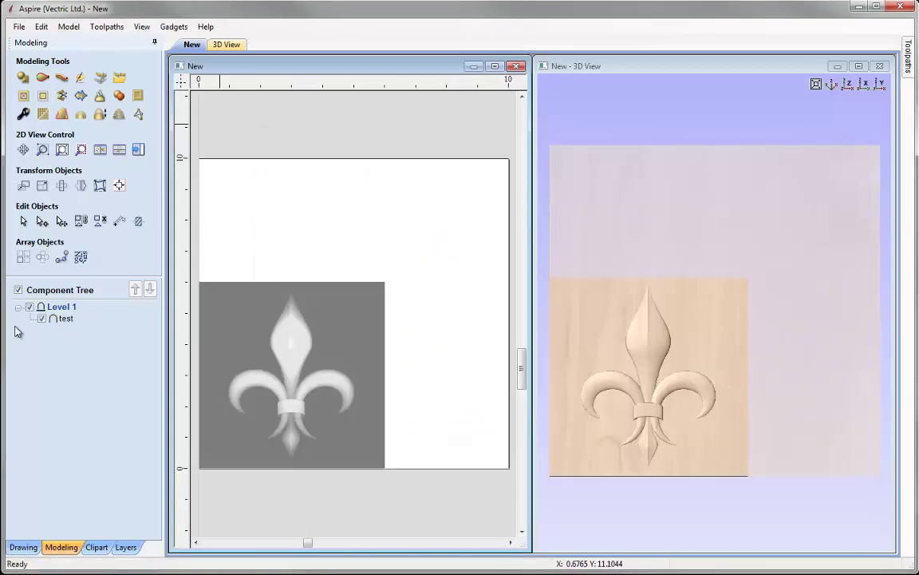
Enlarge the test component proportionally from its lower-left corner to about 7.93 inches square
click(300, 310)
drag(394, 271, 444, 220)
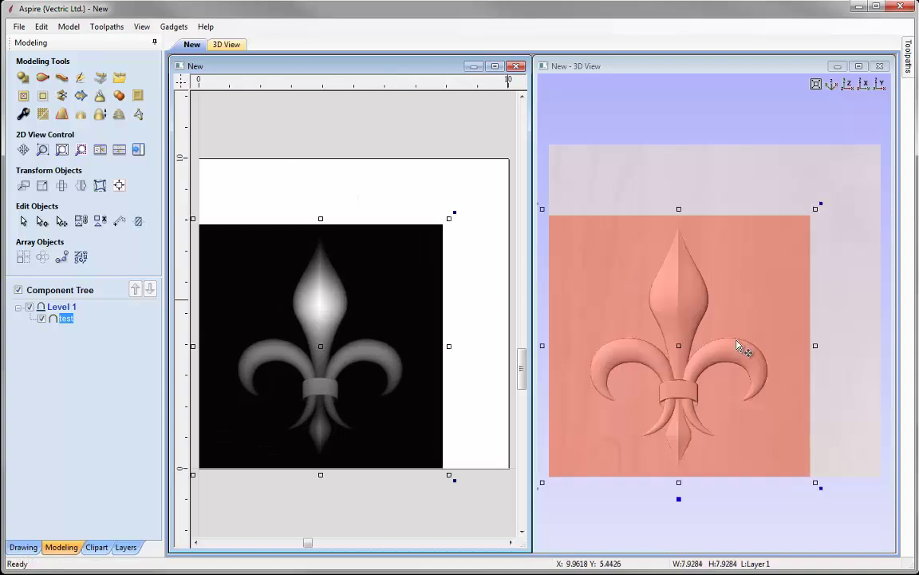
click(486, 342)
Examine the test component's relief and flat base from tilted 3D angles, return to the top-down view and select the component
drag(668, 405, 624, 322)
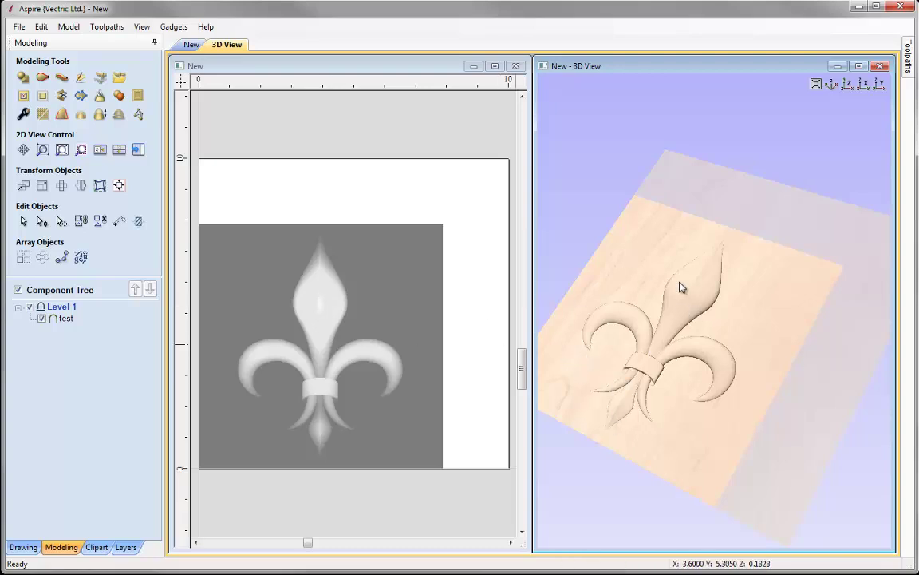
drag(687, 287, 712, 318)
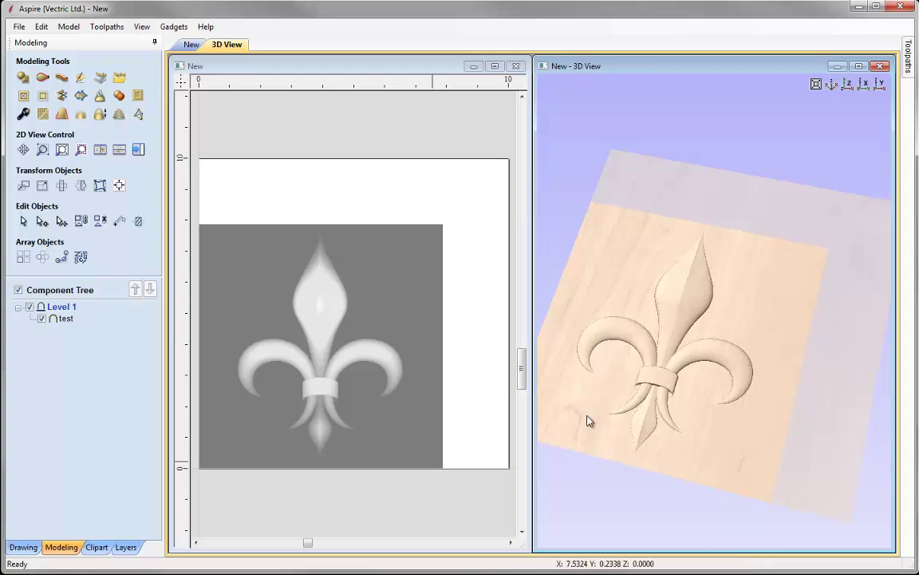
click(847, 85)
click(390, 289)
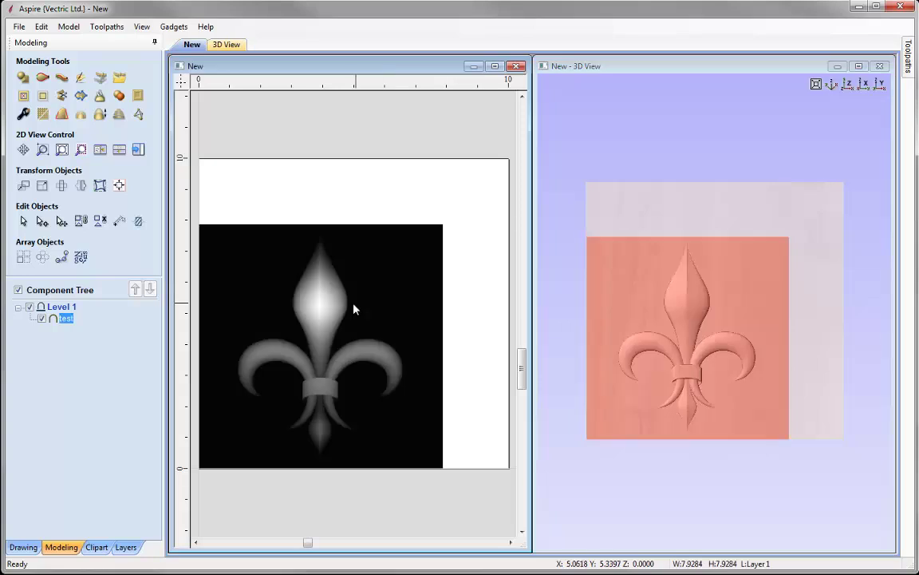
Delete the test component and import the photo House.jpg as a component
right_click(343, 311)
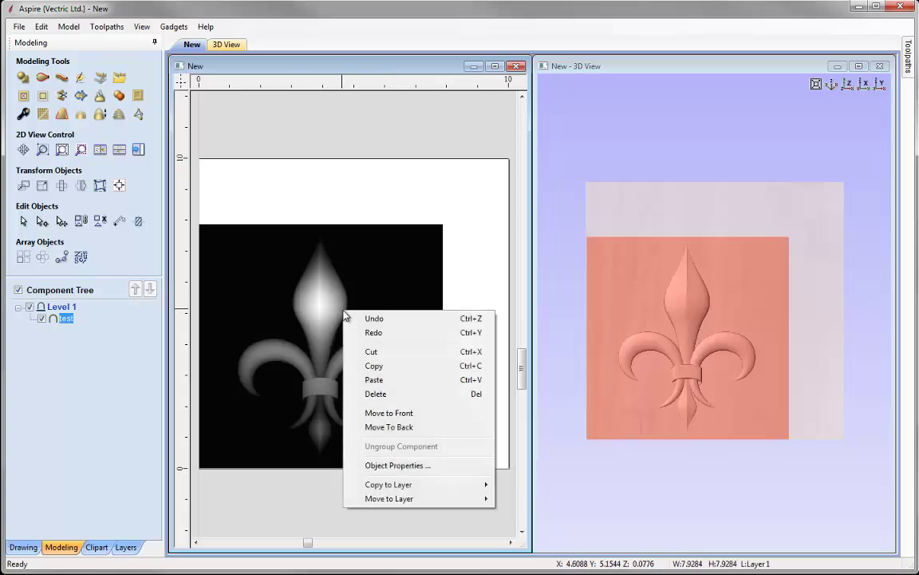
click(370, 399)
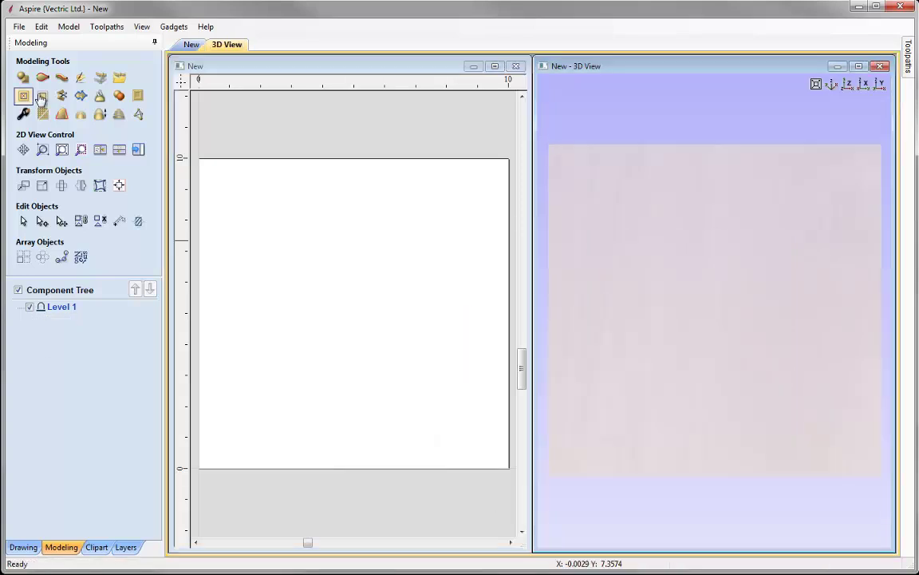
click(100, 77)
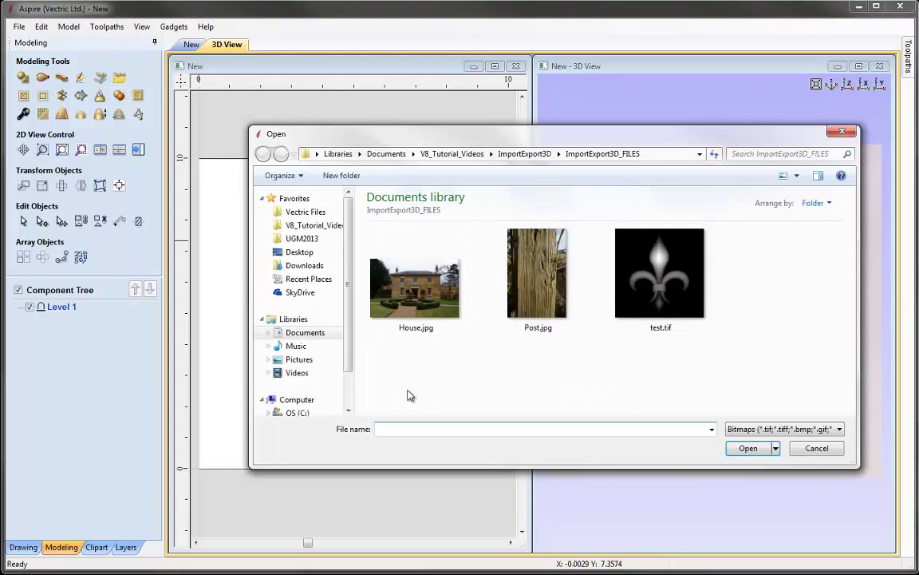
click(415, 299)
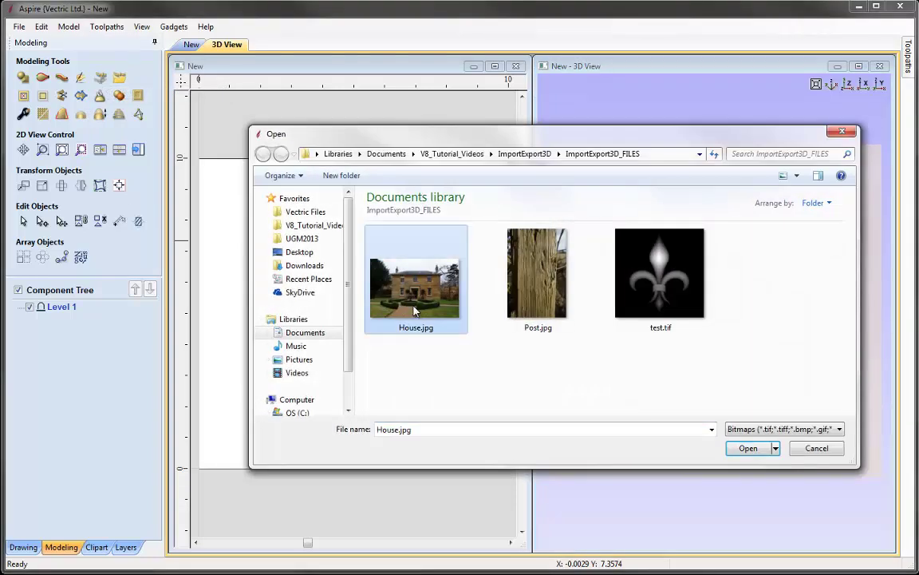
click(747, 448)
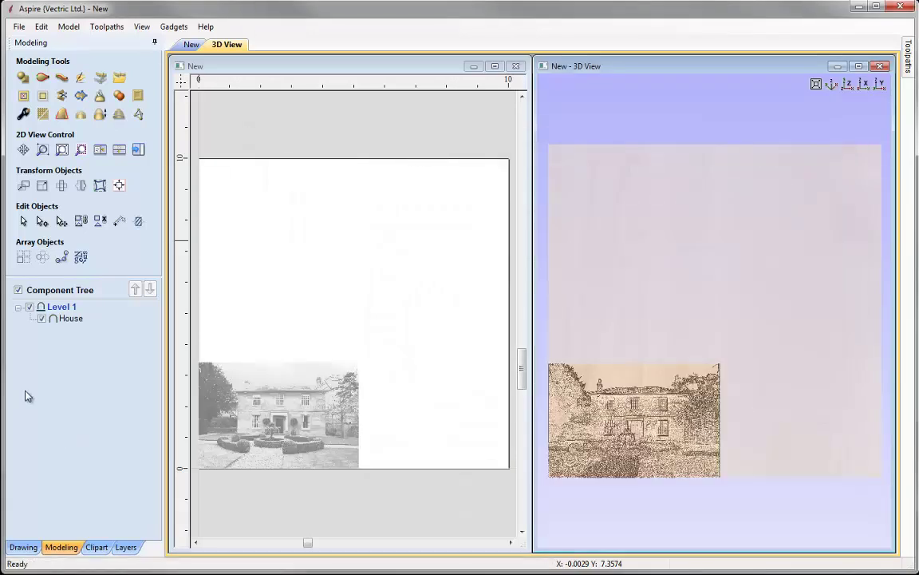
Resize the House component proportionally about its center to a width of 9 inches
click(257, 463)
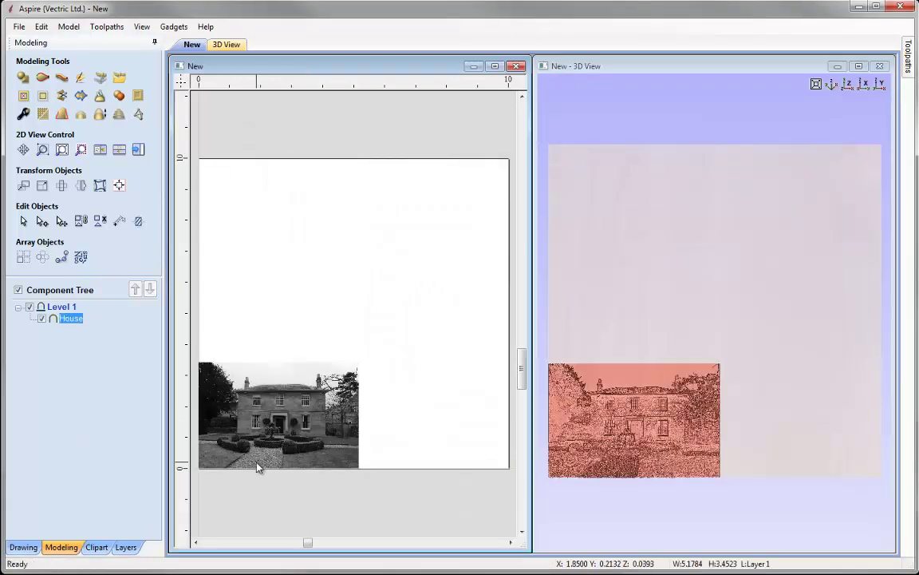
click(42, 185)
double_click(84, 146)
text(9)
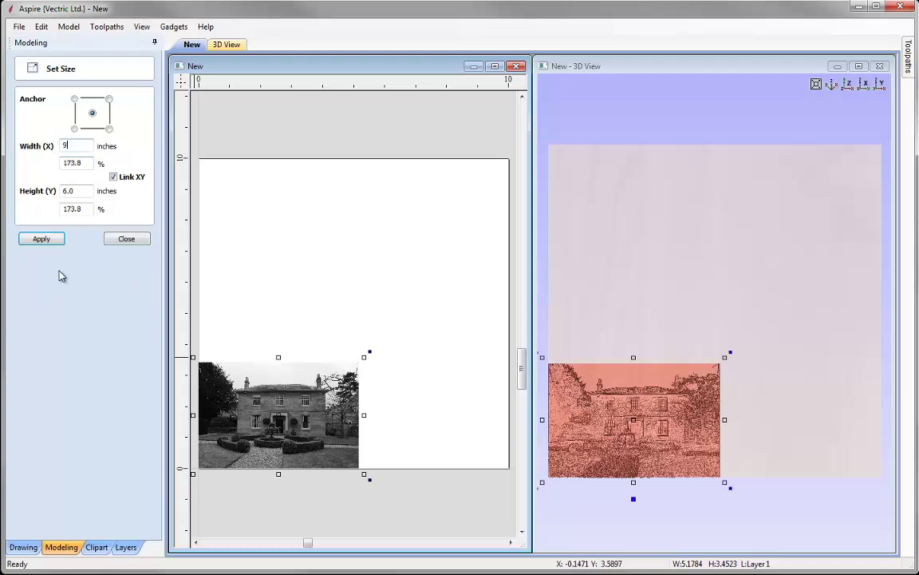
click(47, 240)
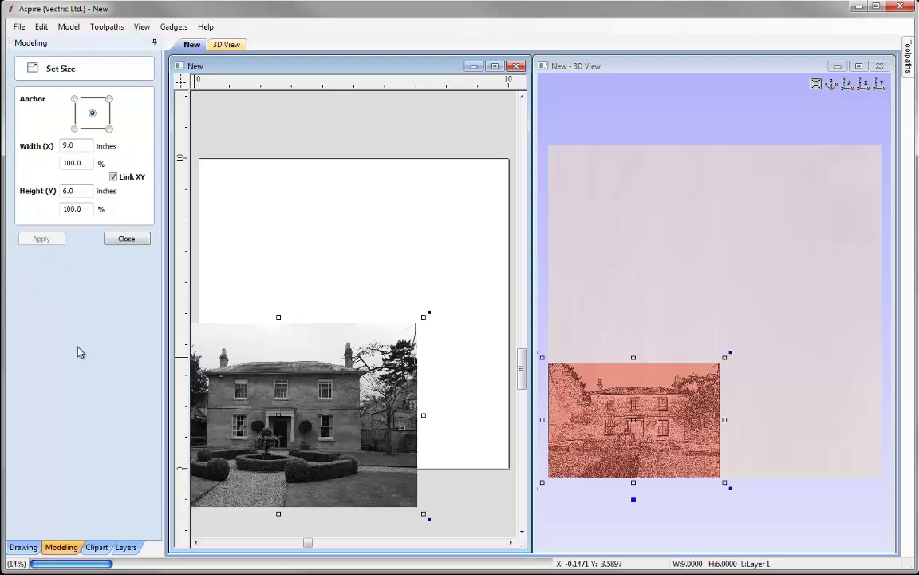
click(131, 241)
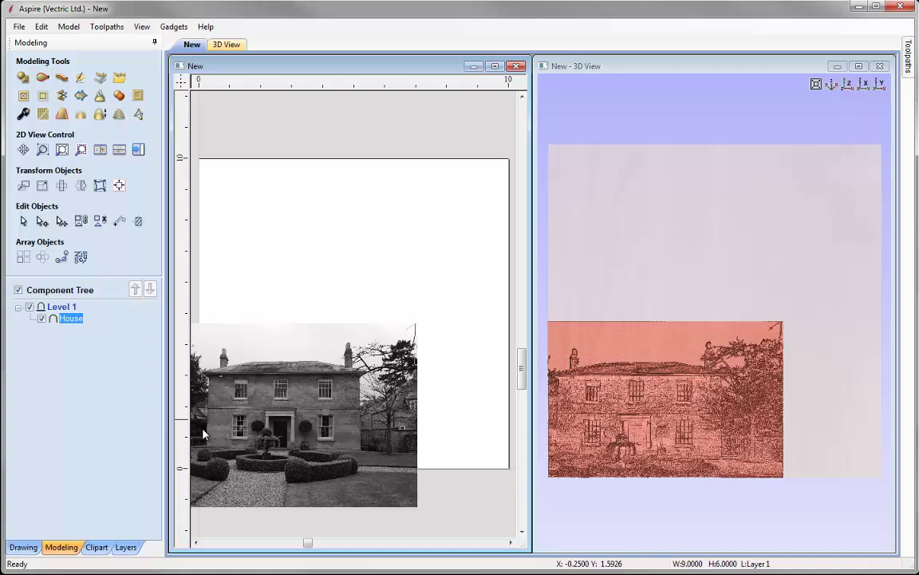
Center the House component in the material both horizontally and vertically
click(119, 186)
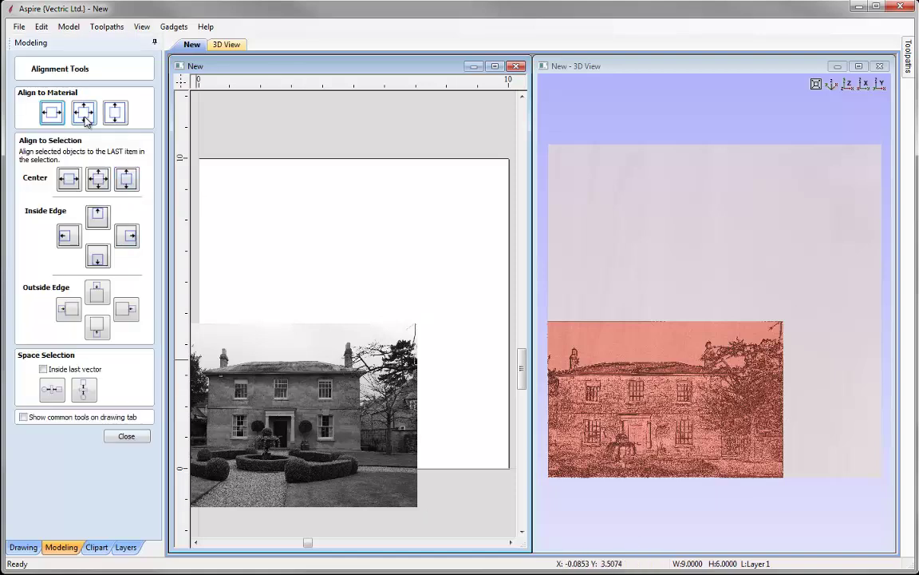
click(85, 117)
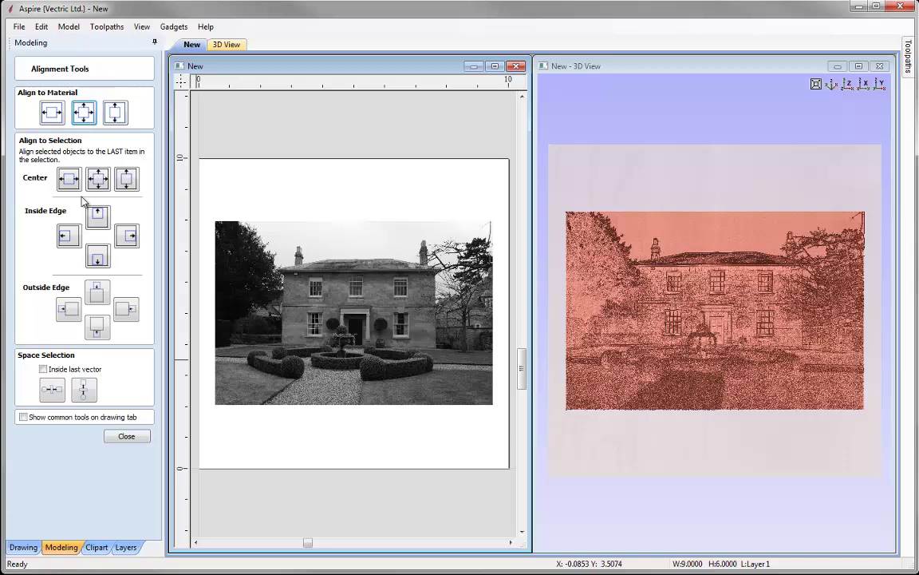
click(127, 437)
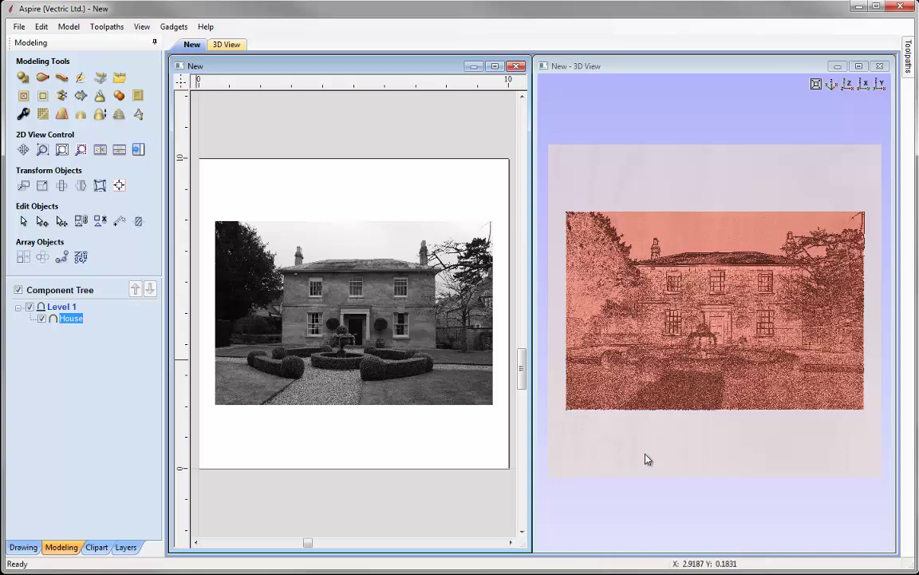
Smooth the House component at the default mid-range amount with transparency preserved, and maximize the 3D view
click(711, 443)
scroll(706, 445, up, 4)
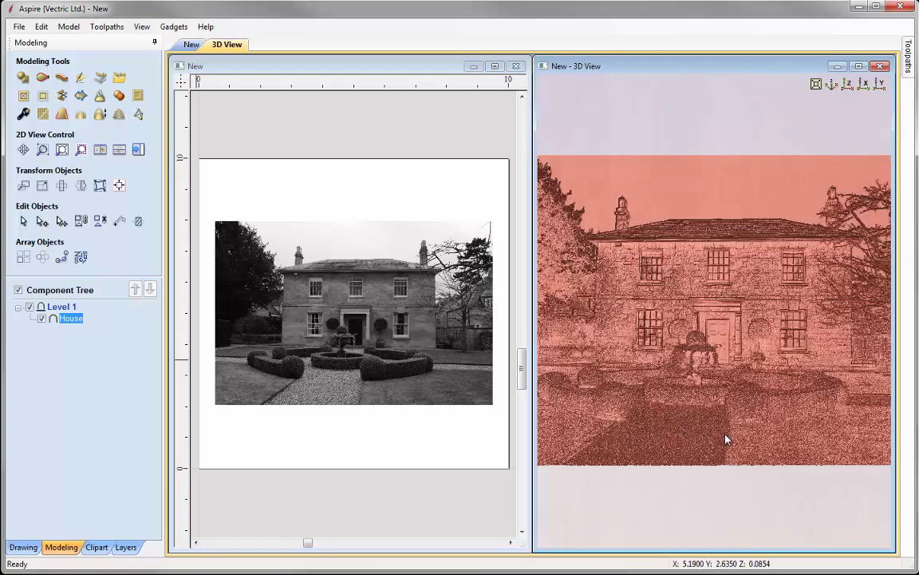
scroll(725, 437, up, 2)
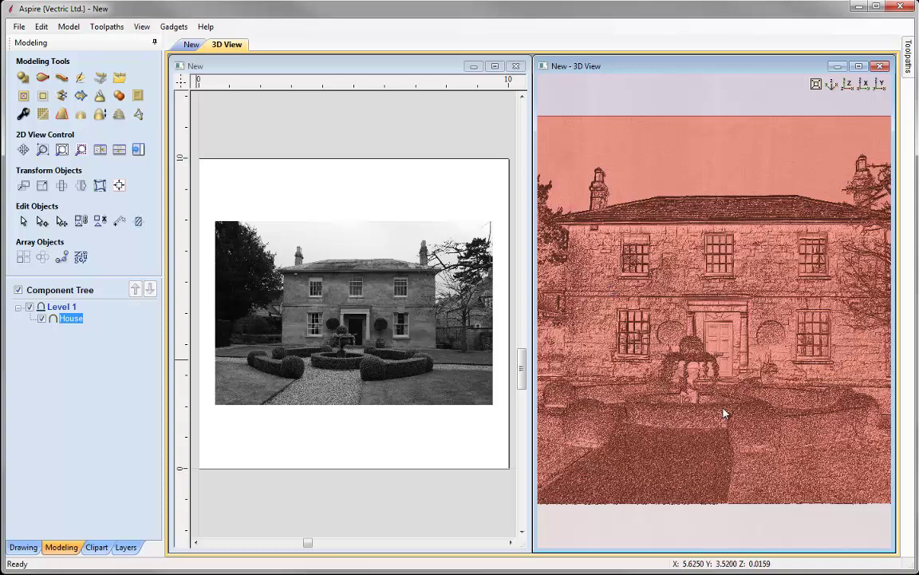
scroll(666, 383, down, 2)
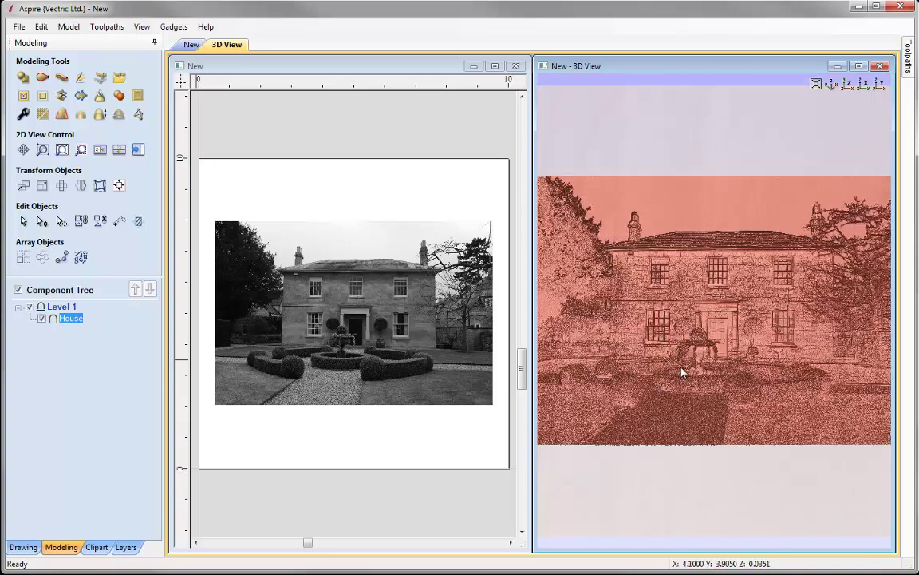
click(44, 115)
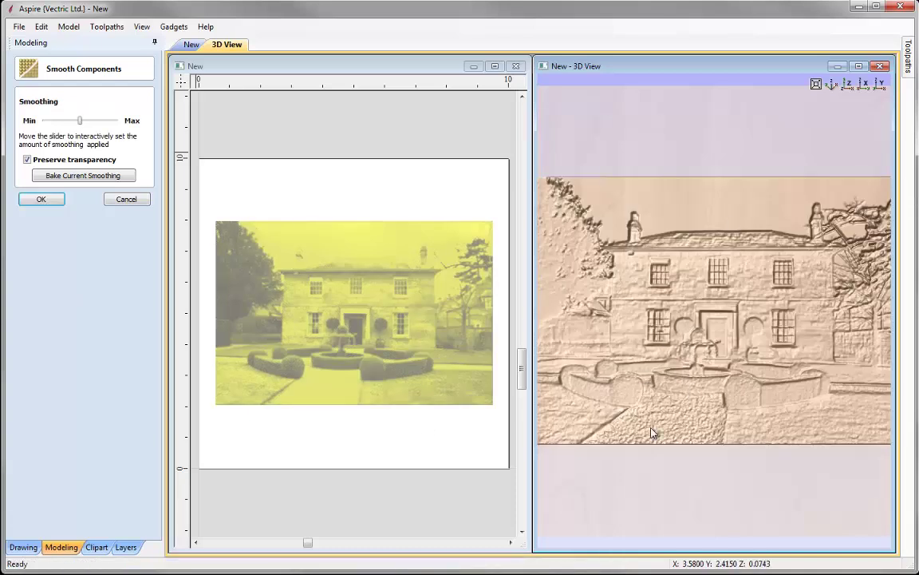
click(766, 66)
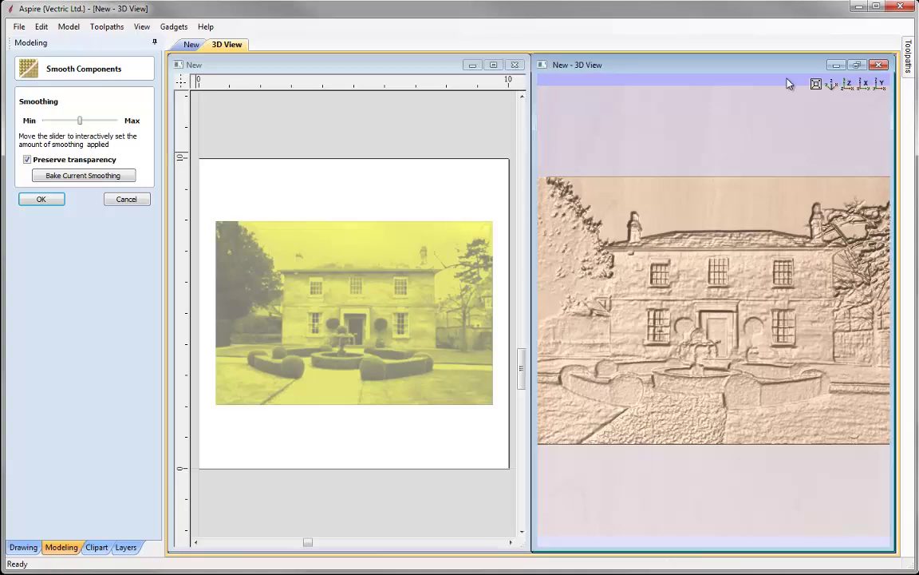
click(857, 65)
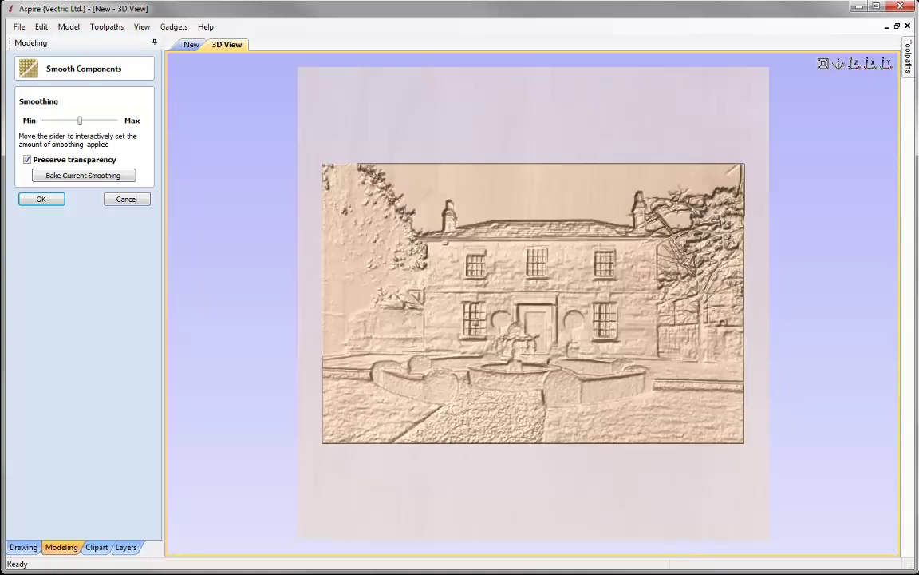
click(33, 201)
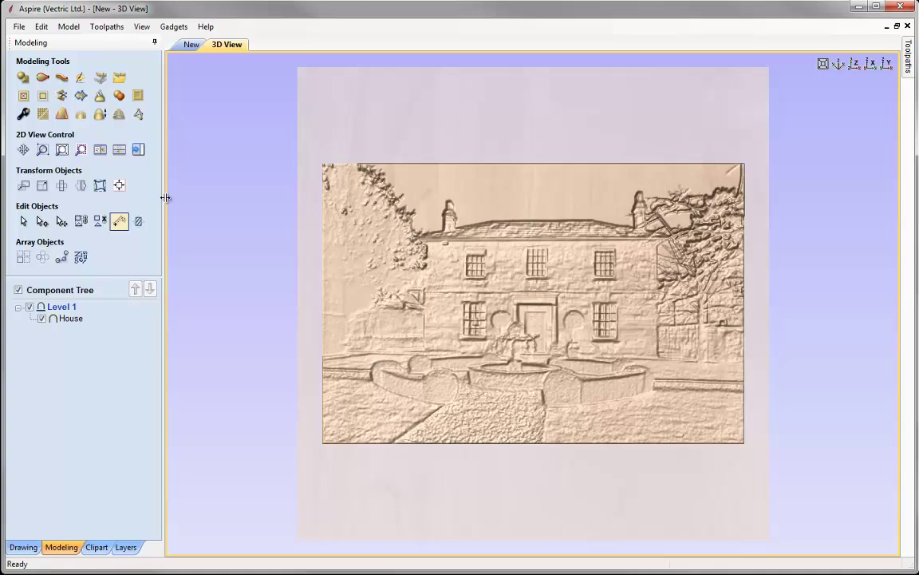
Scale the model to an exact height of 0.375 inches and inspect the House relief from tilted 3D angles
click(98, 117)
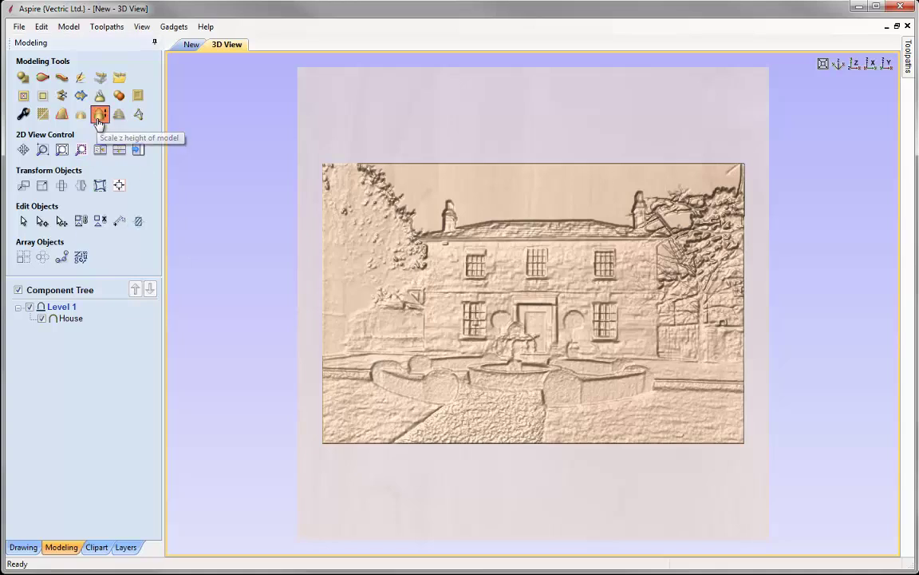
click(51, 191)
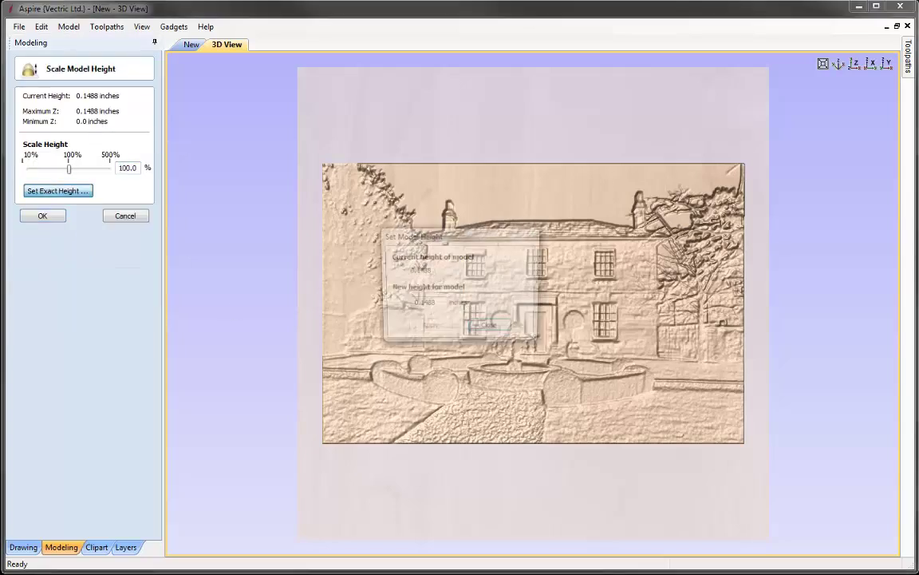
drag(417, 304, 459, 319)
text(375)
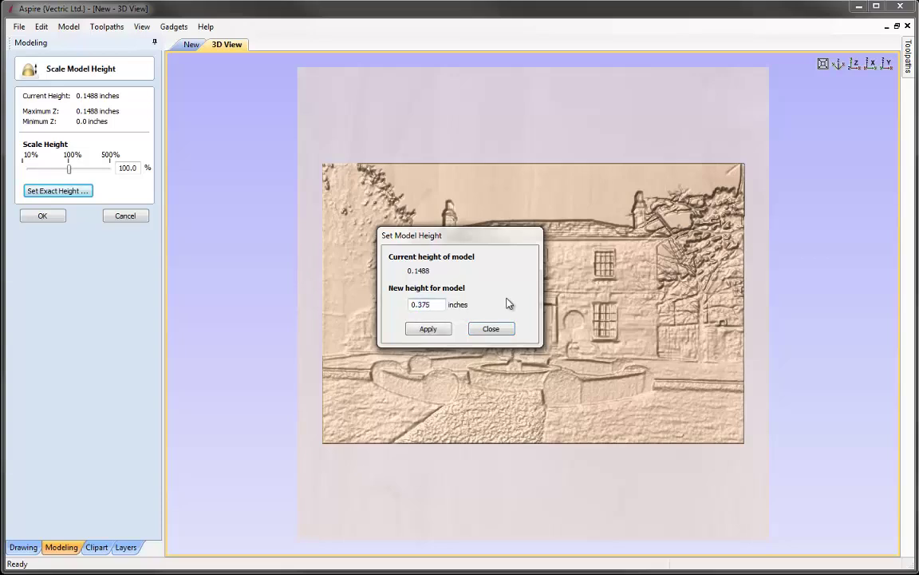
click(426, 328)
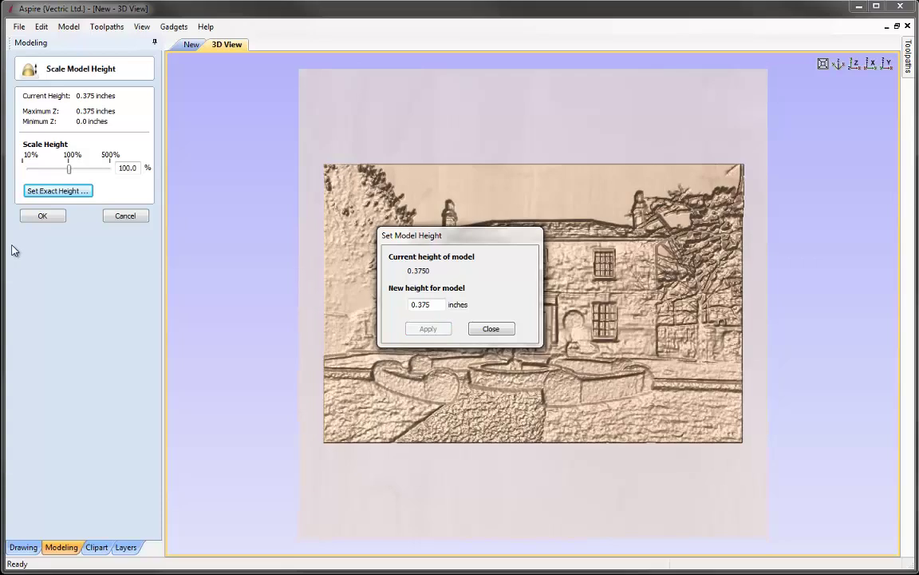
click(492, 329)
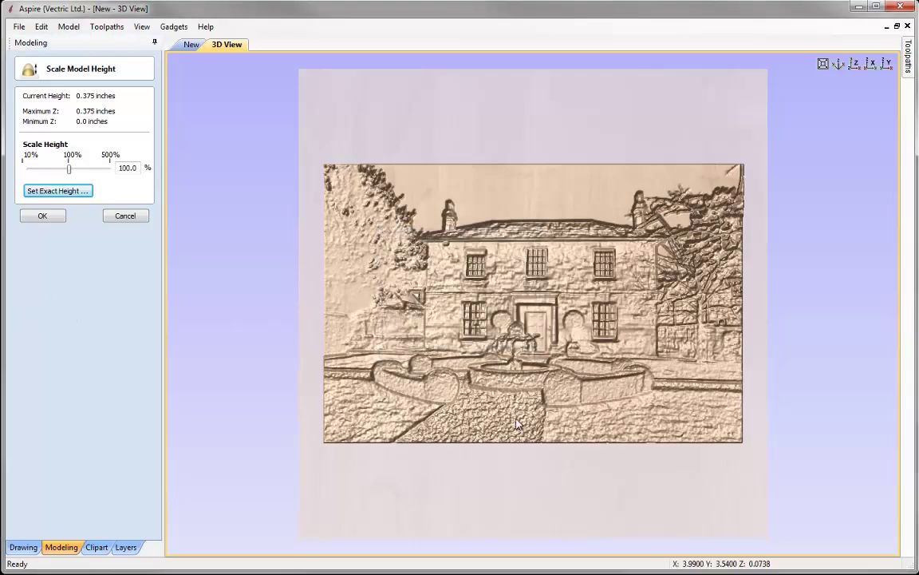
drag(522, 443, 443, 319)
drag(519, 371, 575, 364)
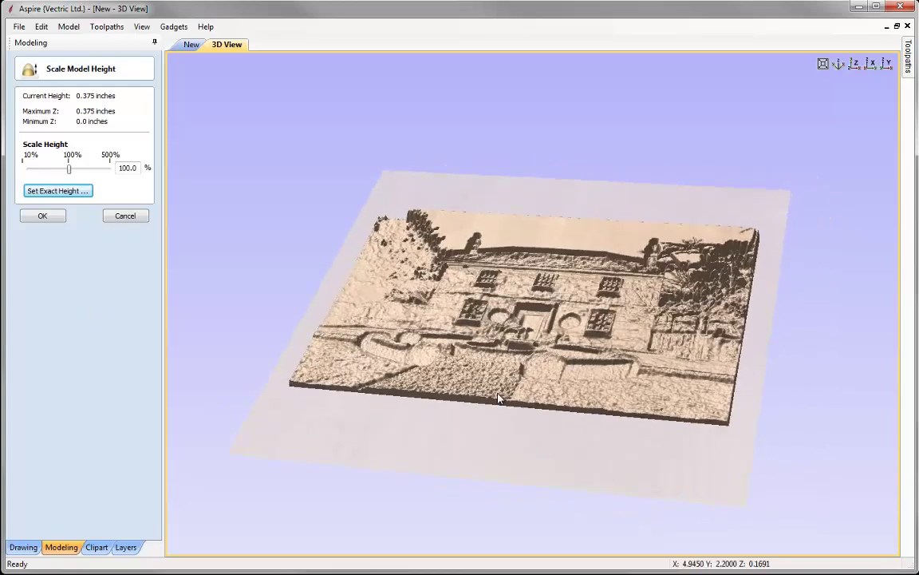
scroll(497, 397, up, 3)
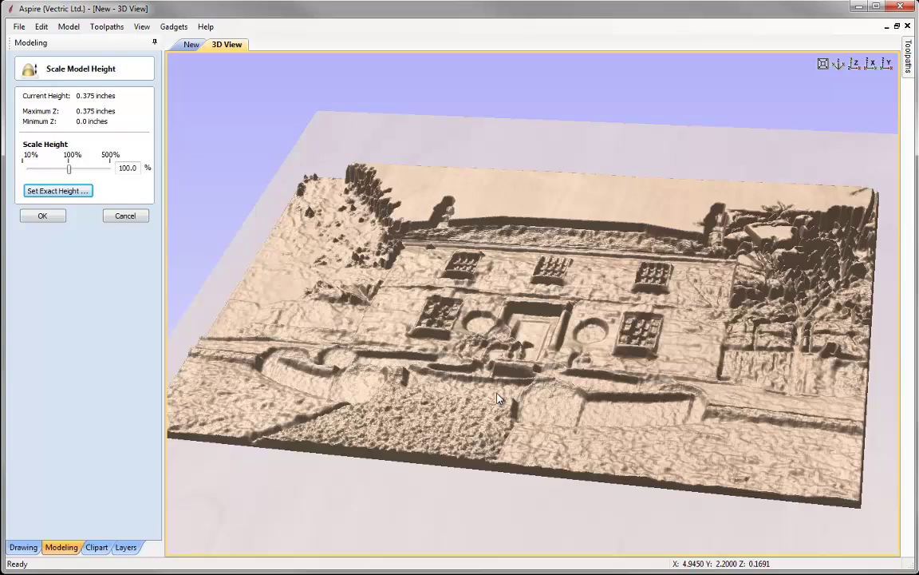
scroll(499, 398, down, 2)
scroll(501, 399, down, 1)
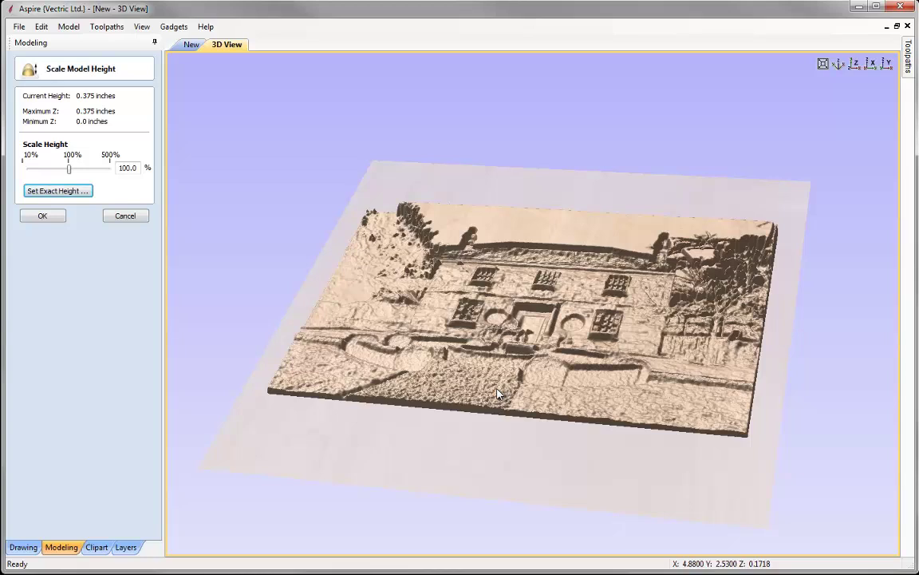
click(144, 221)
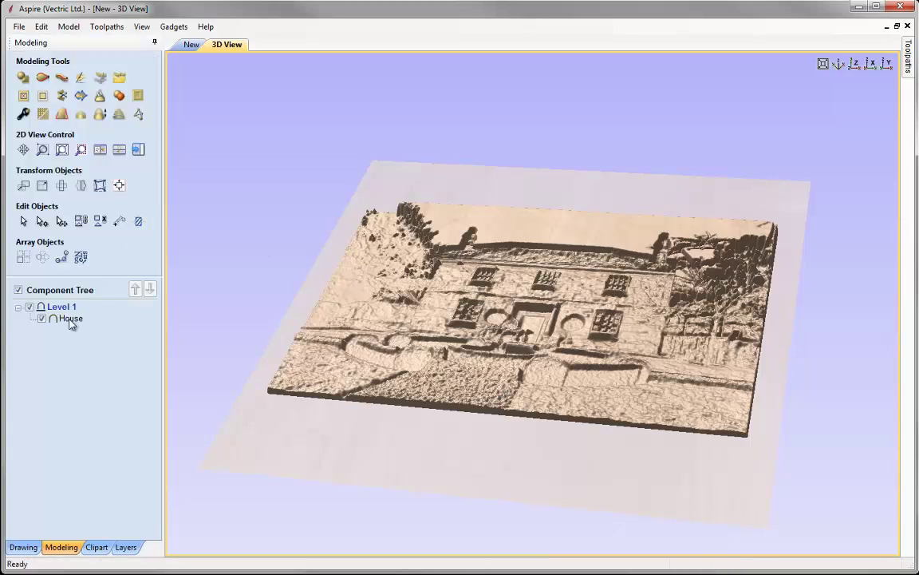
Delete the House component from the component tree
click(71, 319)
right_click(70, 320)
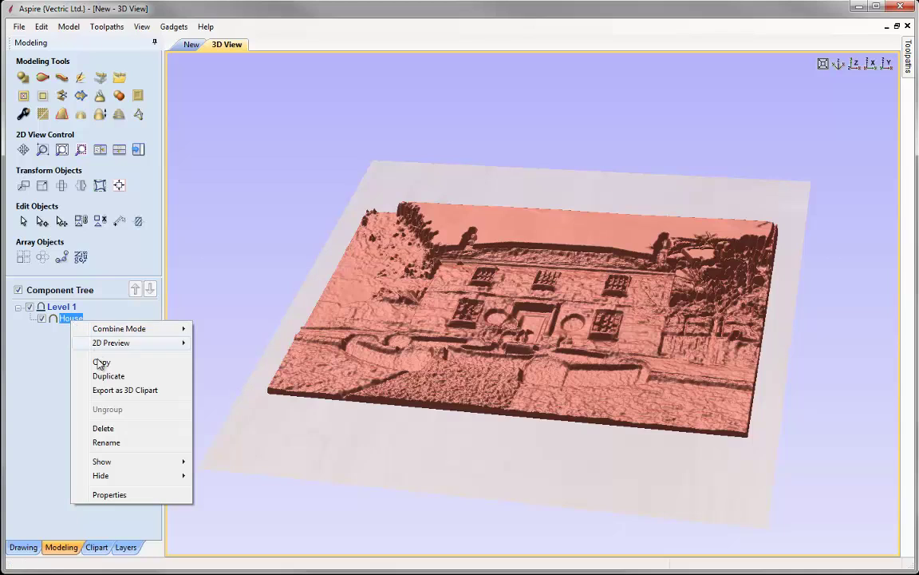
click(120, 429)
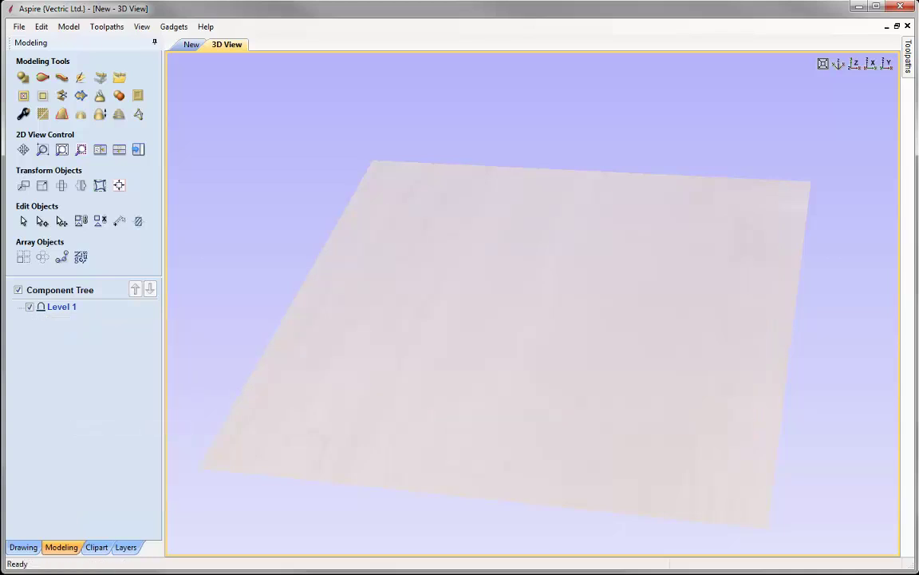
Restore the side-by-side 2D and 3D views and import the photo Post.jpg as a component
click(100, 149)
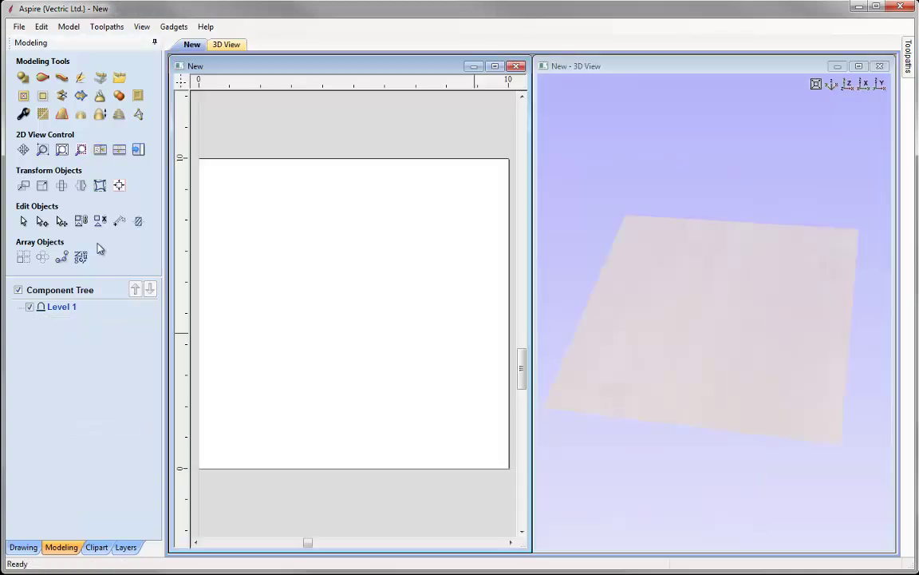
click(831, 84)
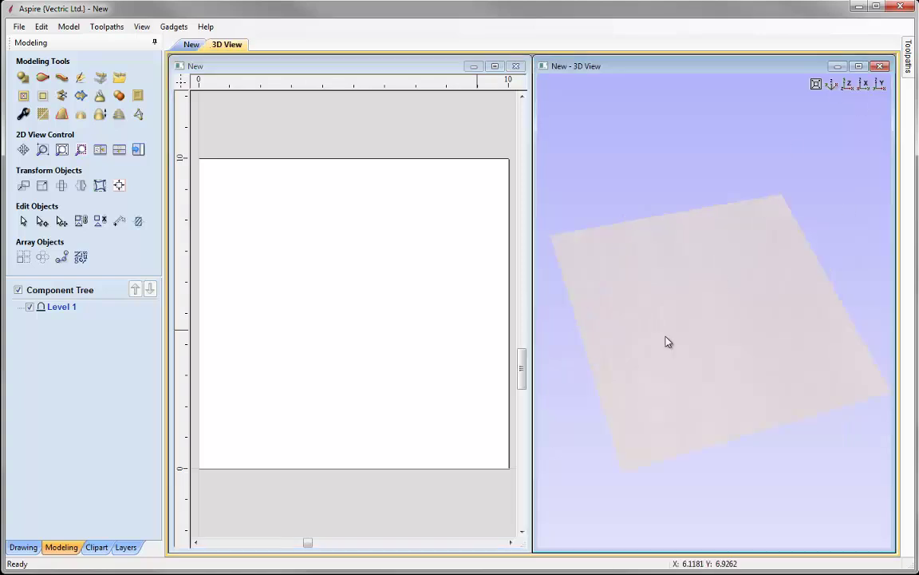
click(100, 78)
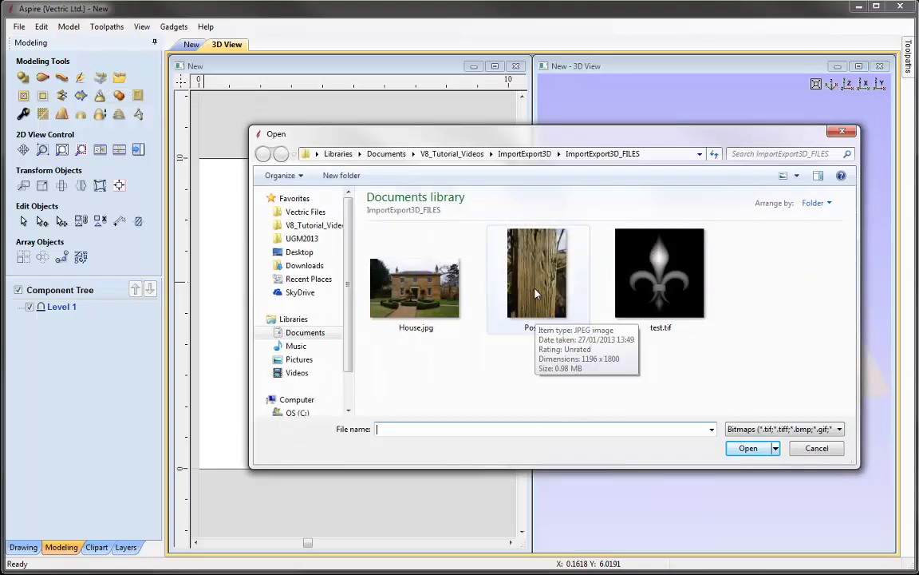
click(530, 324)
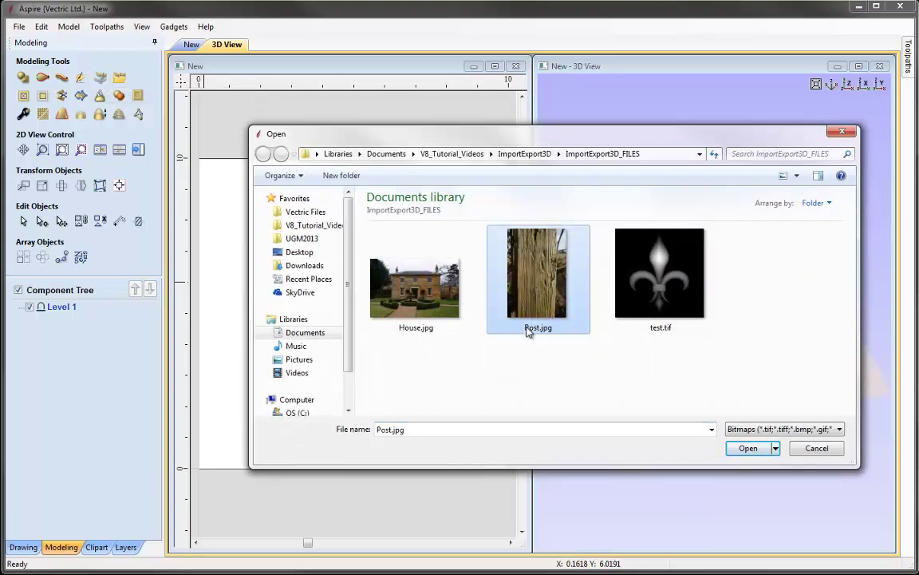
click(752, 451)
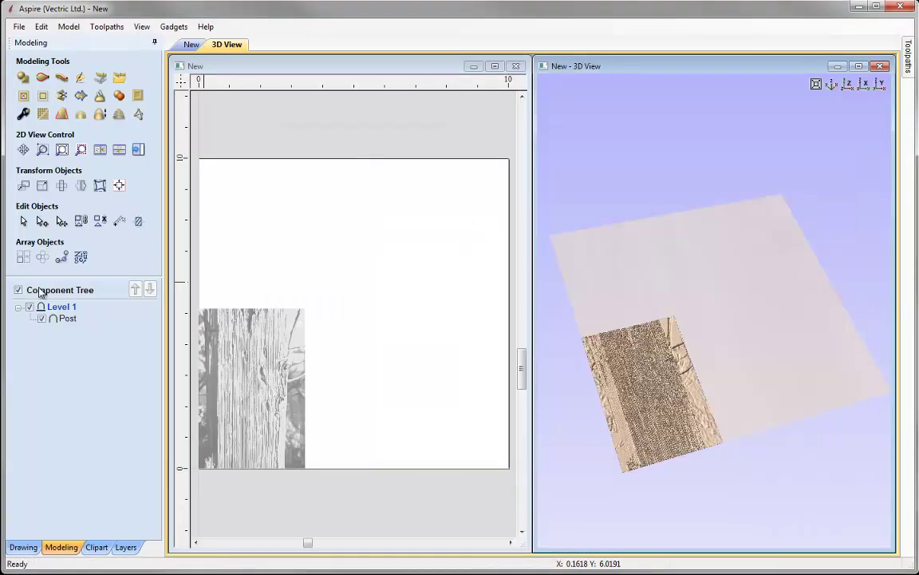
Enlarge the Post component proportionally to about 6.5 x 9.7 inches and inspect its surface texture in the 3D view
click(271, 341)
click(272, 344)
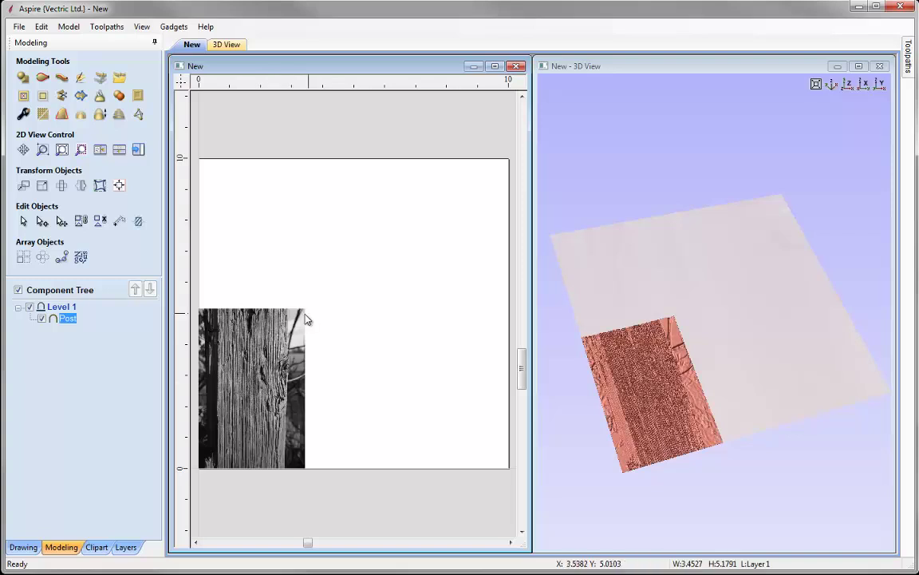
drag(320, 300, 402, 227)
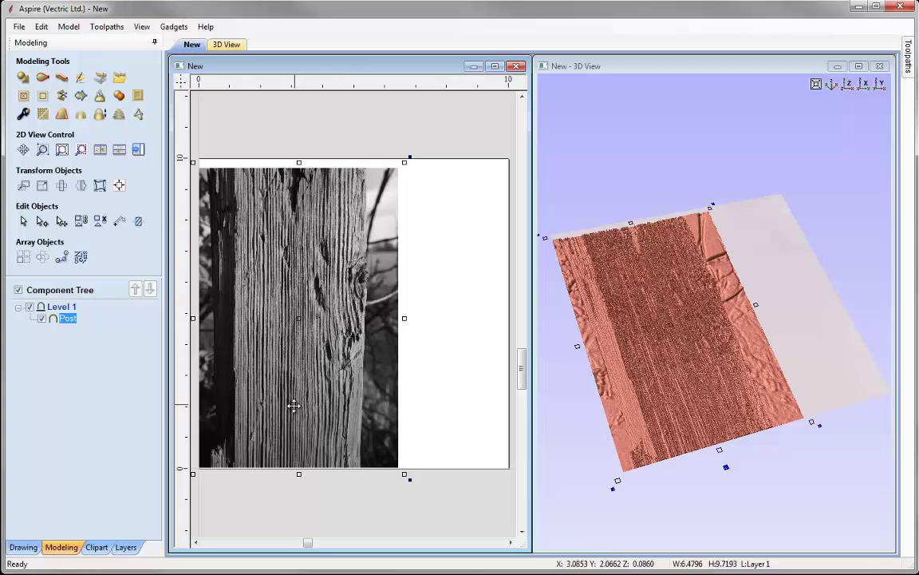
drag(831, 340, 785, 389)
scroll(847, 406, up, 3)
drag(848, 406, 769, 388)
click(821, 380)
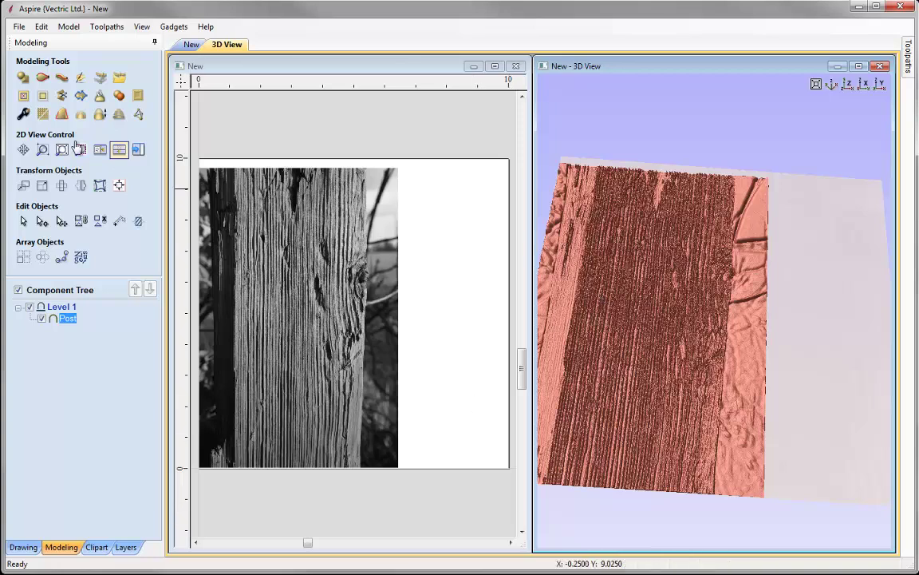
Smooth the Post component at the default mid-range amount with transparency preserved, and return the 3D view to isometric
click(43, 114)
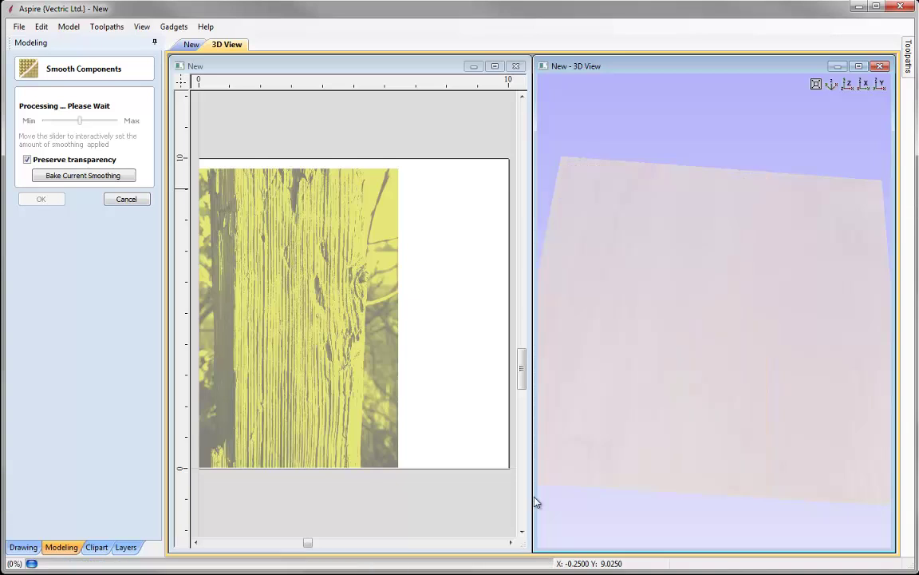
drag(788, 399, 835, 392)
scroll(767, 395, up, 2)
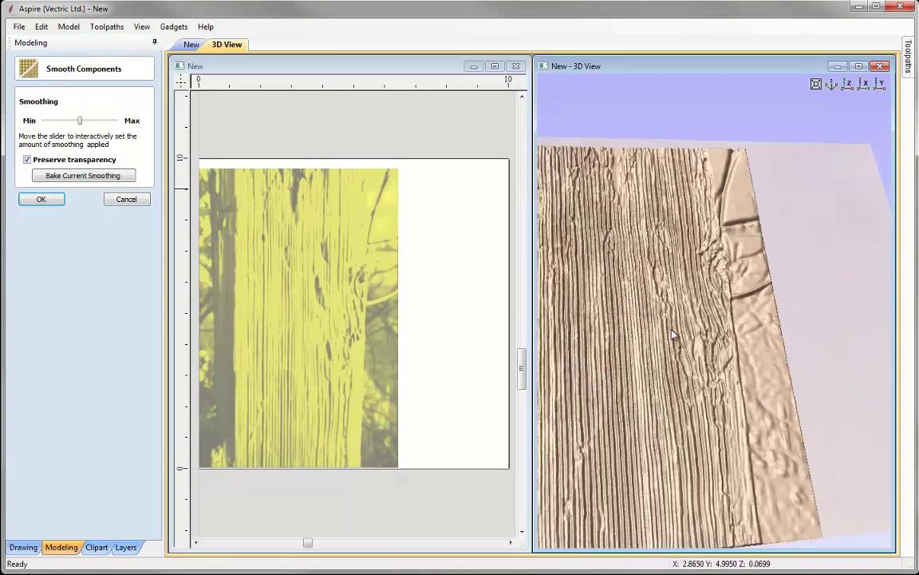
click(44, 199)
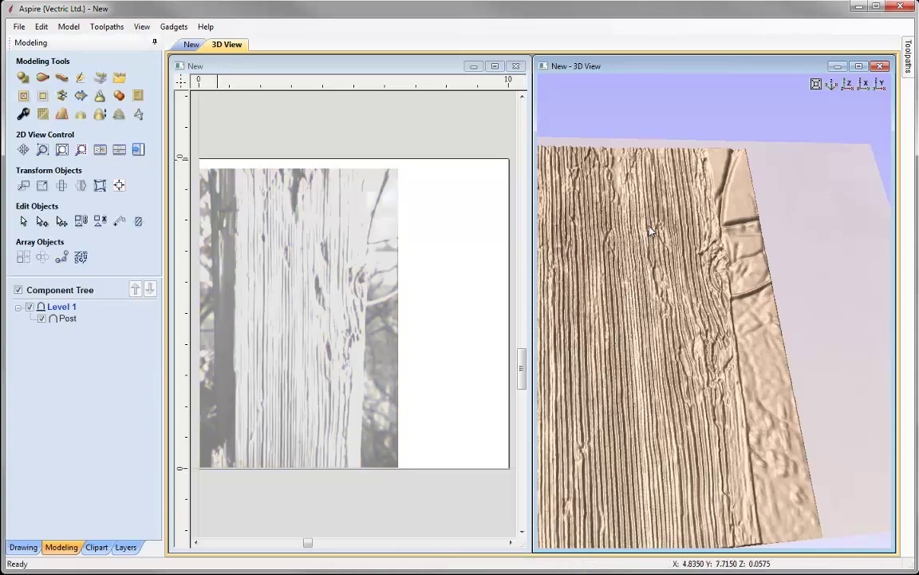
click(832, 83)
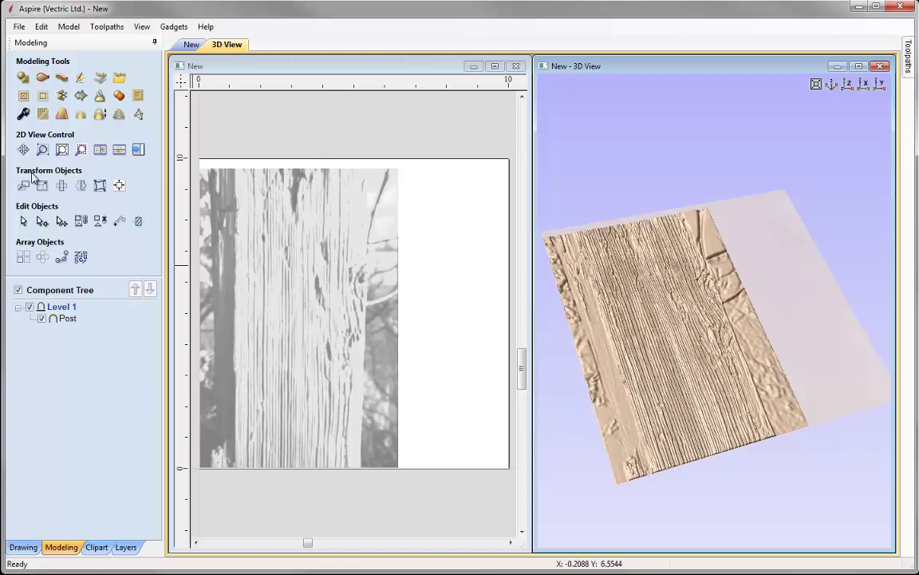
Set the Post component's shape height to 0.08 inches and inspect the wood-grain relief in a maximized 3D view
click(325, 340)
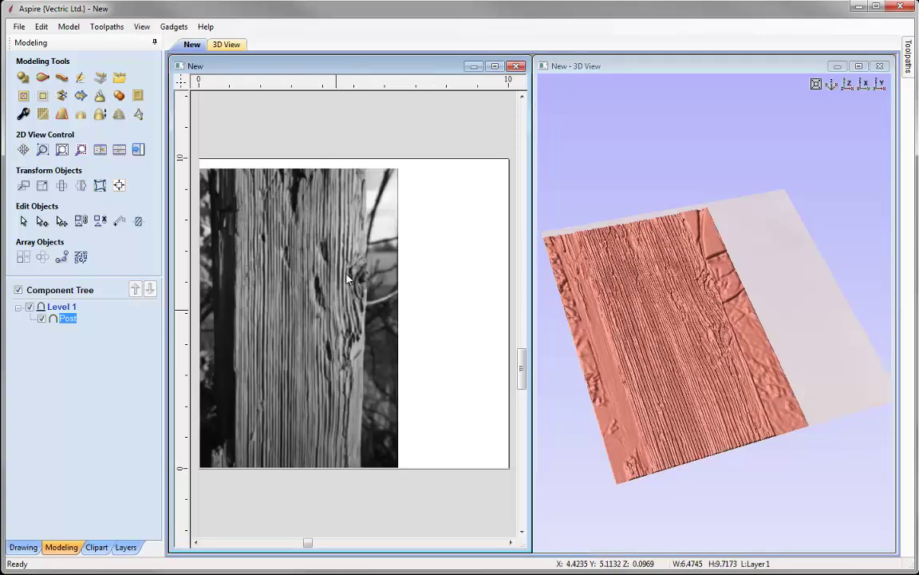
click(23, 114)
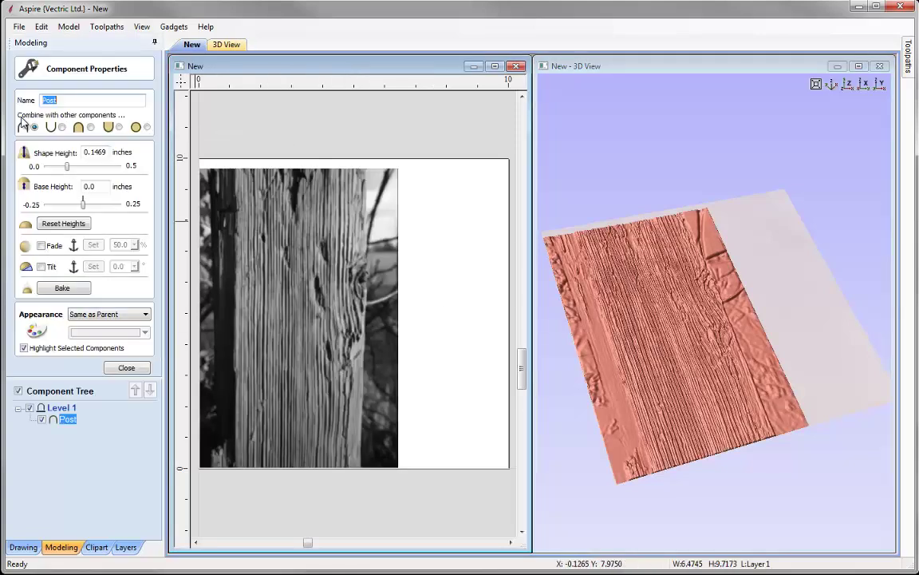
drag(90, 152, 110, 152)
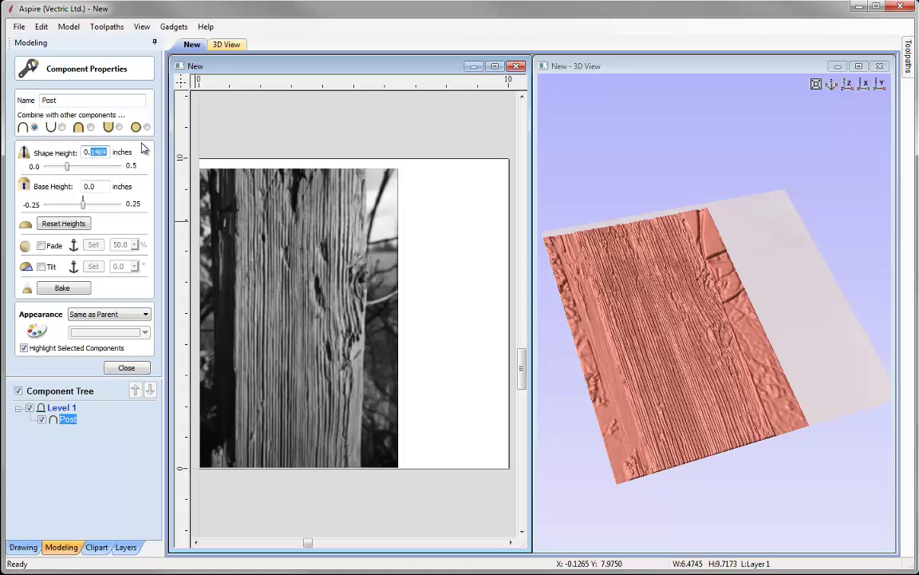
text(08)
key(Return)
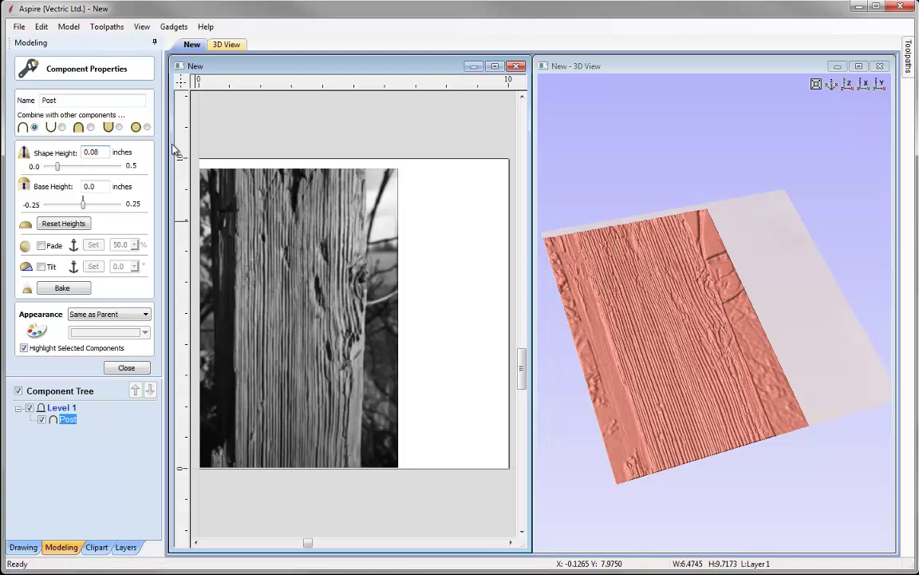
click(859, 66)
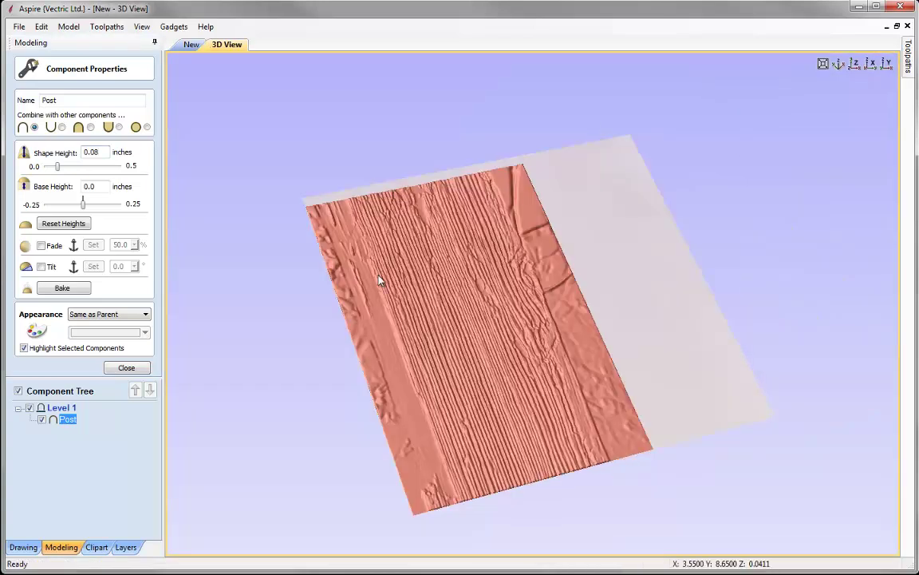
click(128, 367)
drag(507, 446, 459, 448)
scroll(459, 449, up, 4)
drag(519, 338, 466, 250)
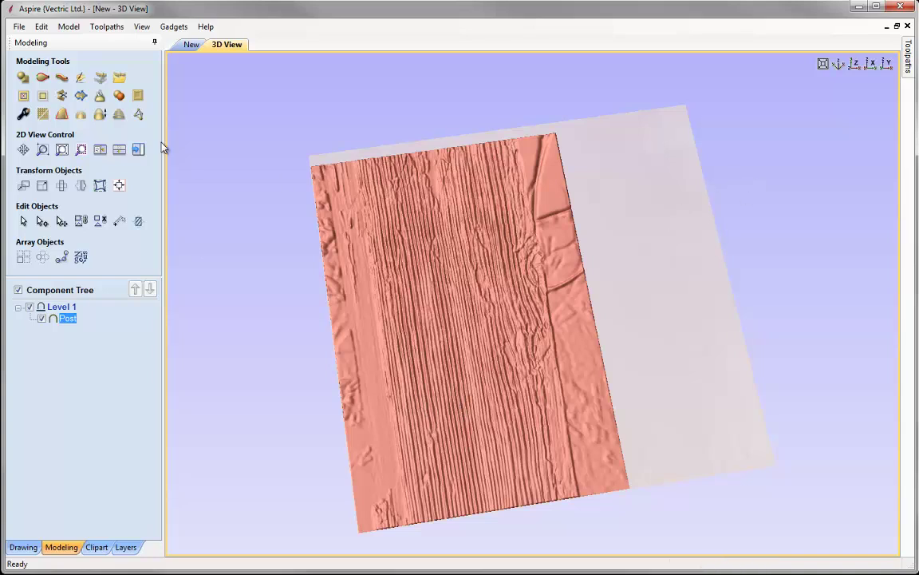
Restore the side-by-side views and draw a square-cornered rectangle about 3.7 x 5.1 inches over the post's wood grain
click(100, 150)
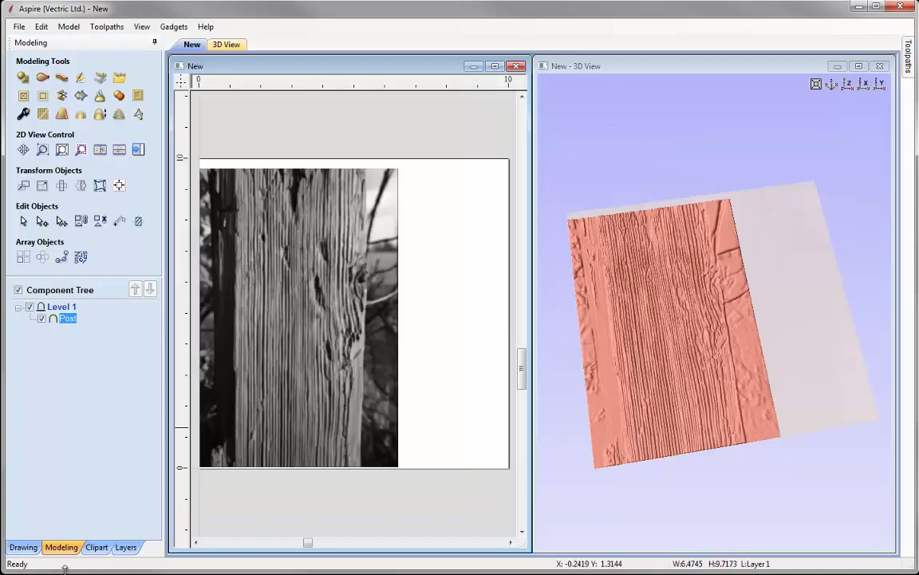
click(23, 547)
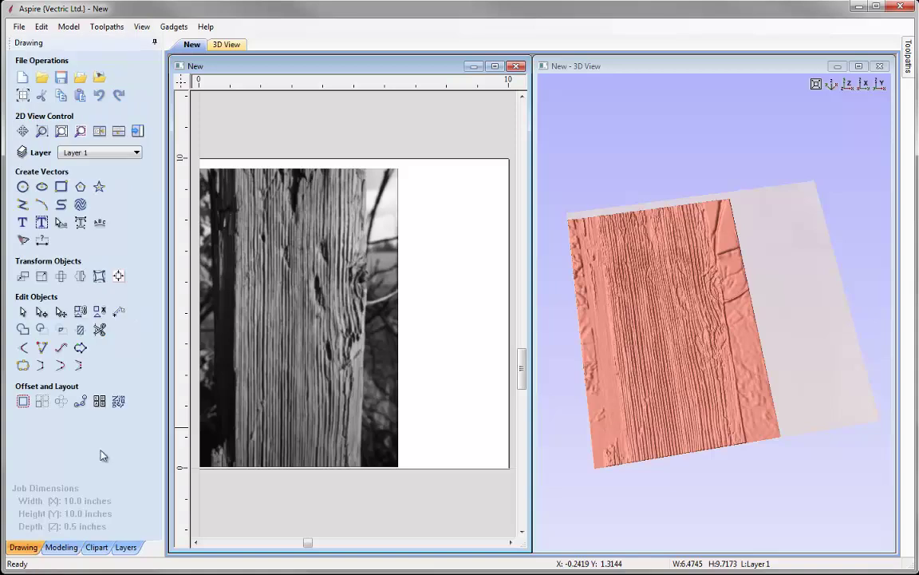
click(63, 186)
drag(239, 246, 356, 403)
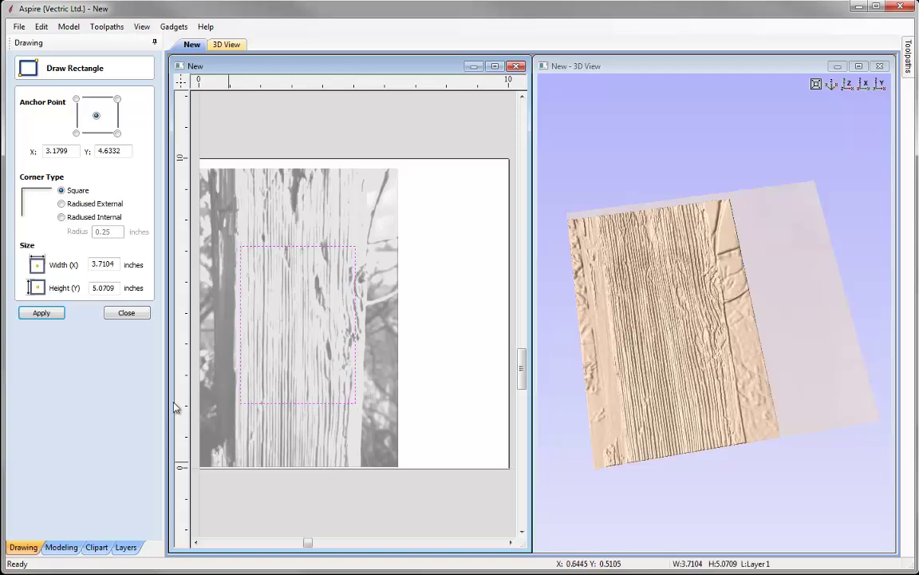
click(126, 312)
Clear the area of the Post component outside the rectangle and check the cropped wood grain in 3D
click(291, 344)
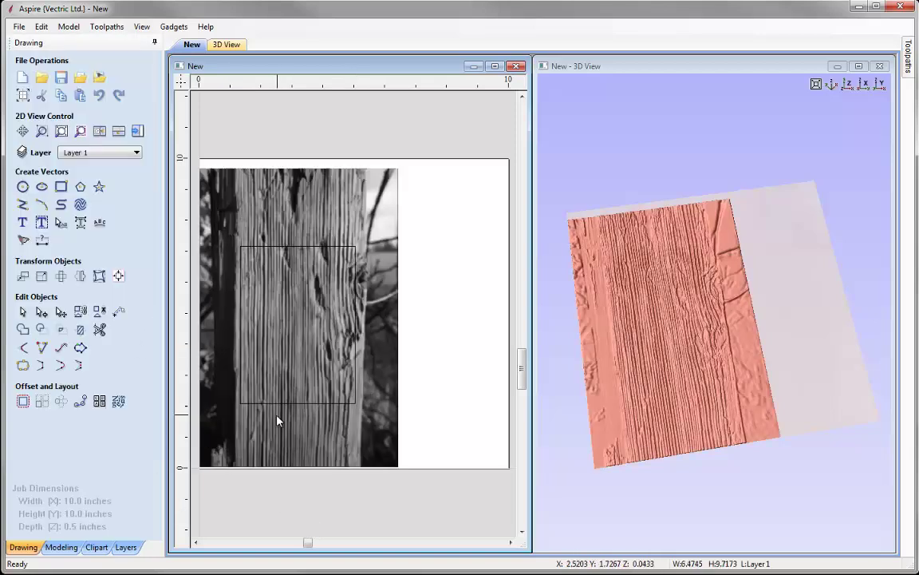
click(307, 247)
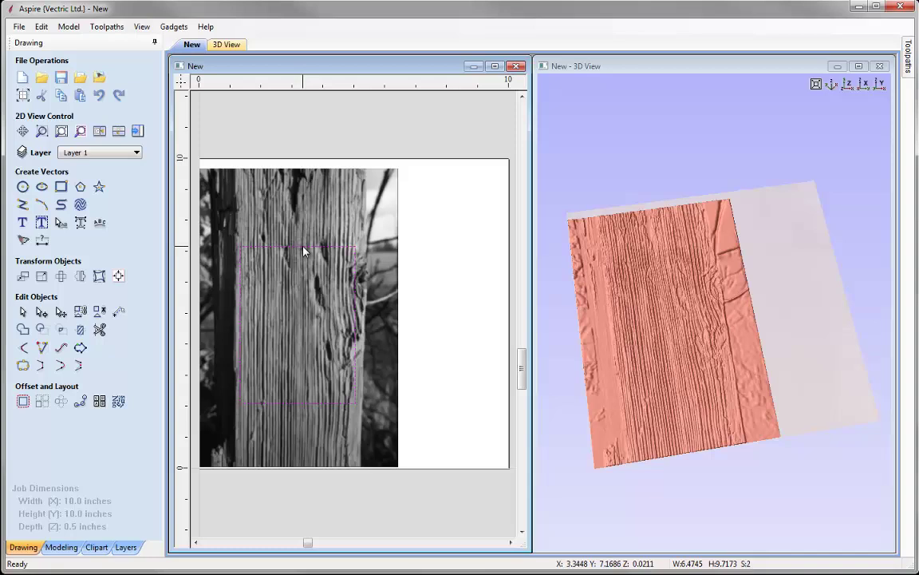
click(61, 547)
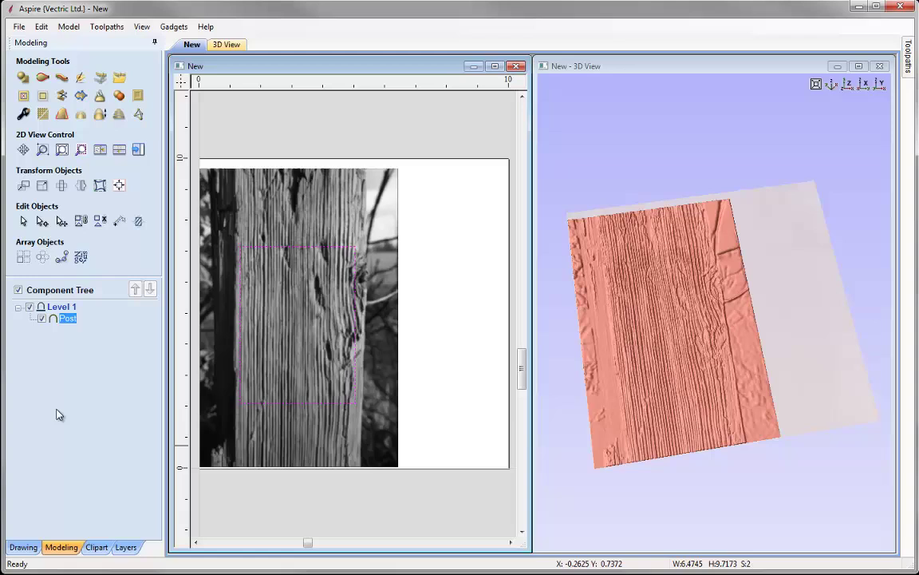
click(43, 97)
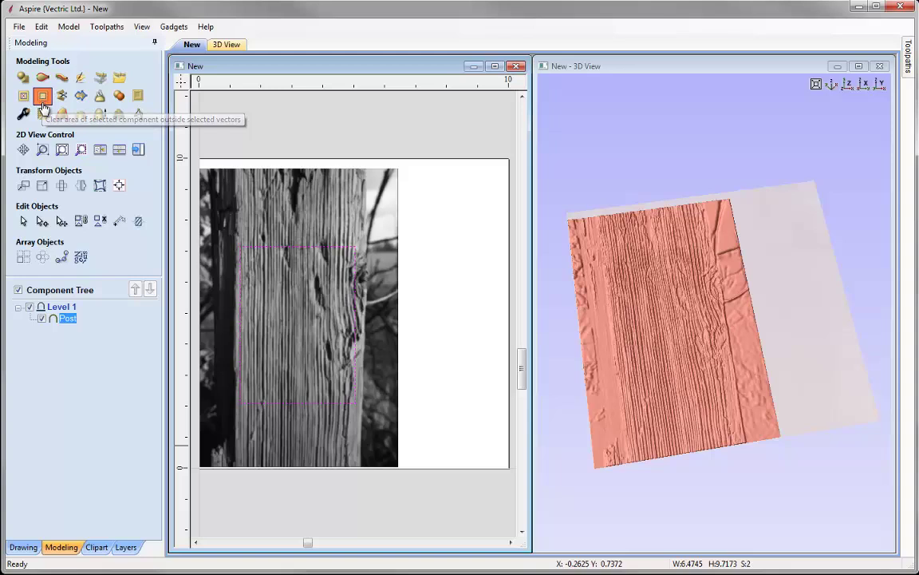
drag(679, 421, 671, 396)
scroll(671, 396, up, 3)
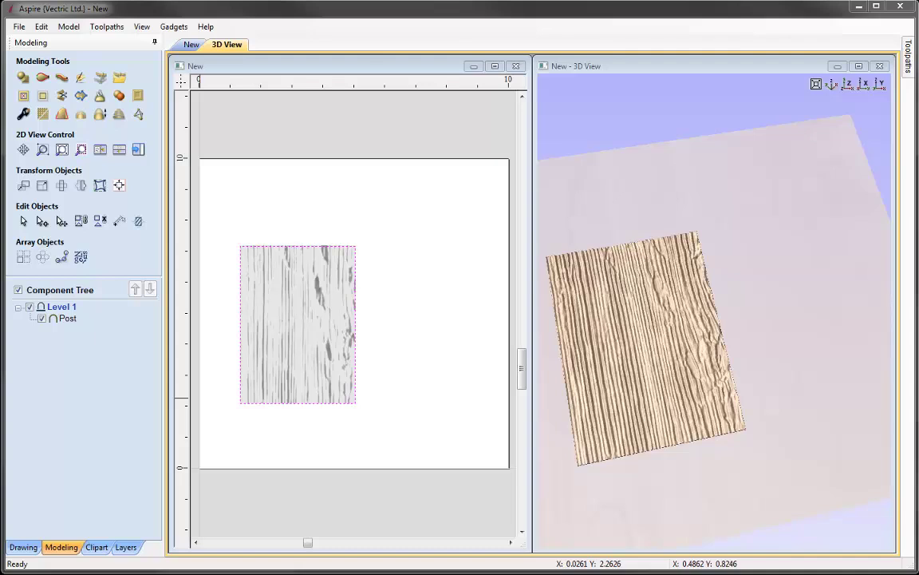
Delete the cropped Post component together with its rectangle, and return the 3D view to isometric
drag(214, 191, 371, 455)
key(Delete)
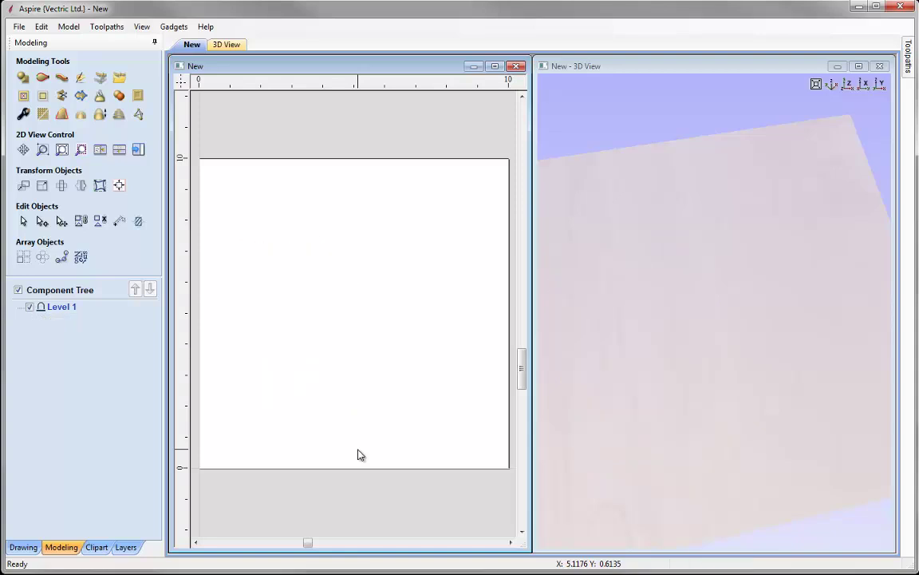
click(832, 84)
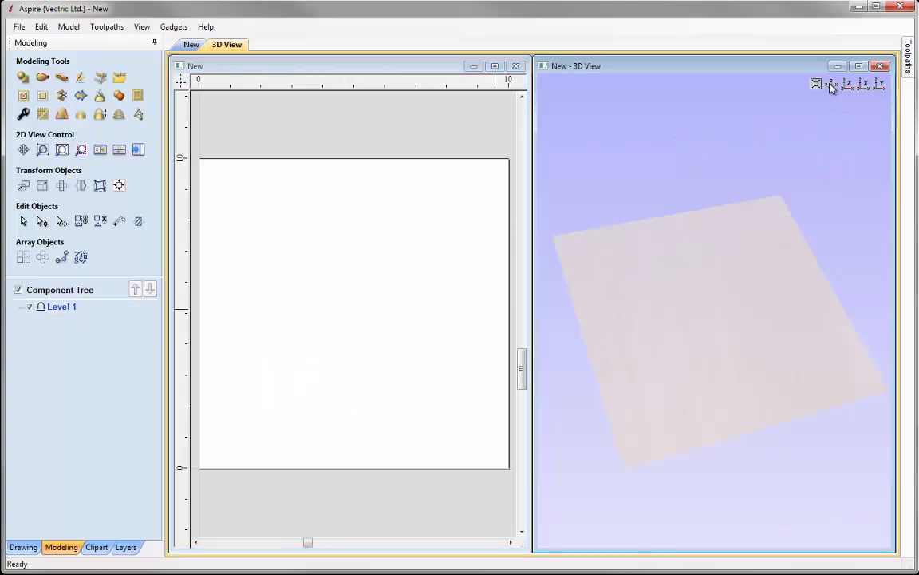
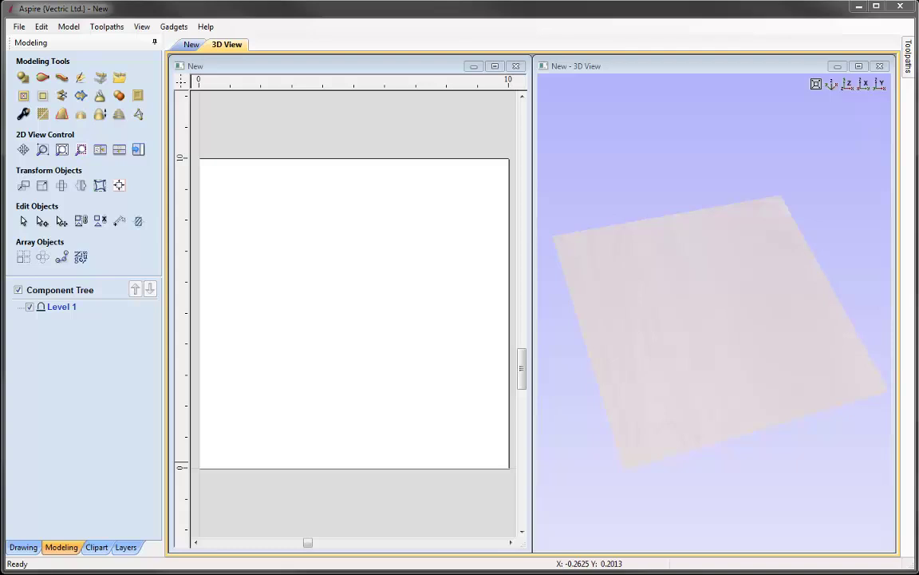
Open Fleur2.crv3d without saving the current job, and show its 2D and 3D views side by side with the component tree
click(18, 26)
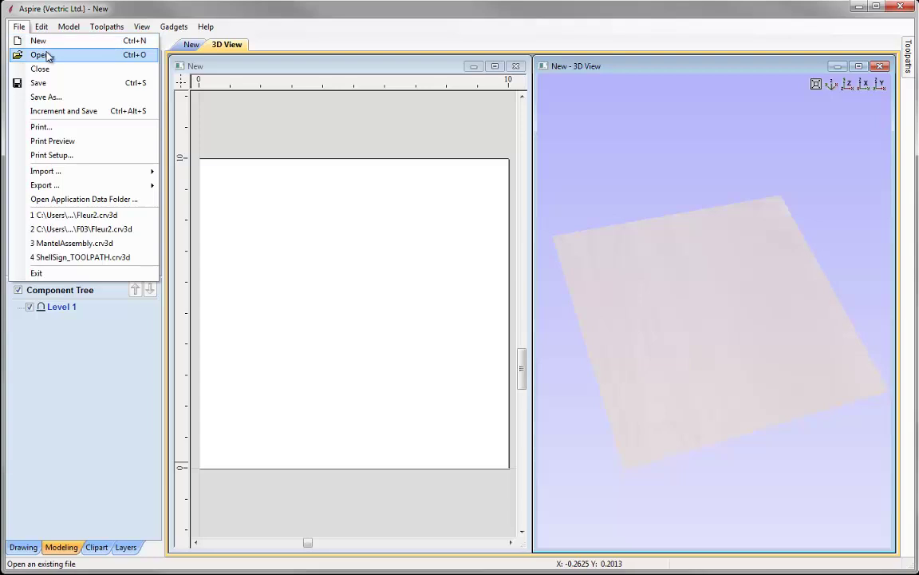
click(42, 55)
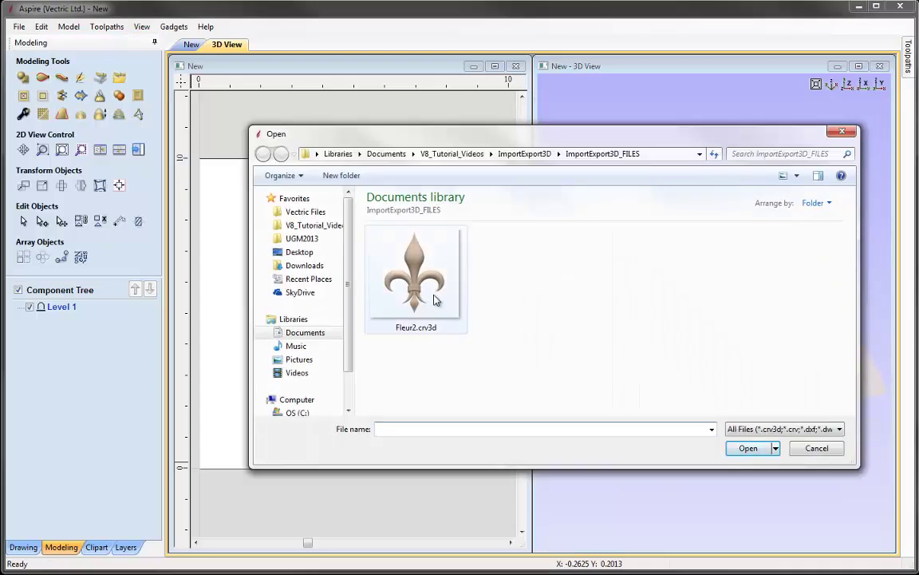
click(436, 316)
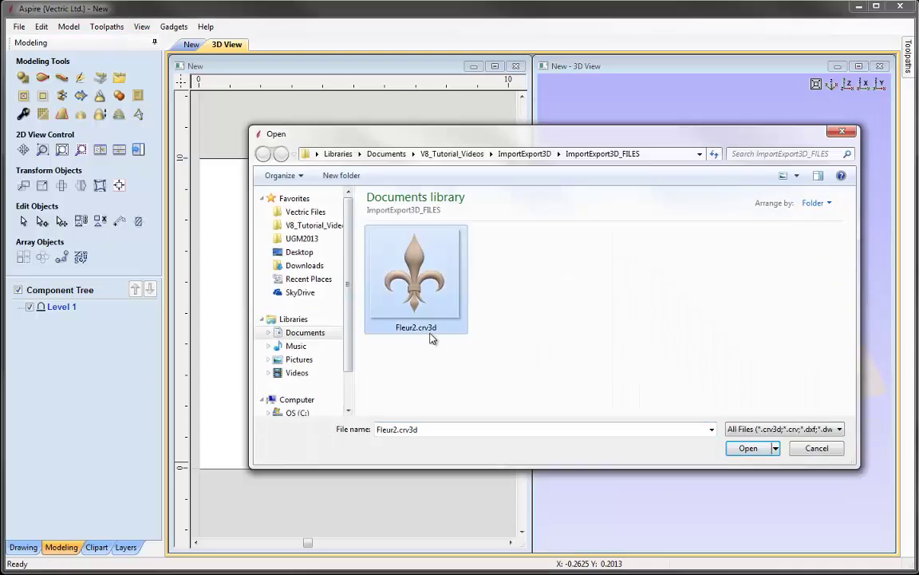
click(748, 447)
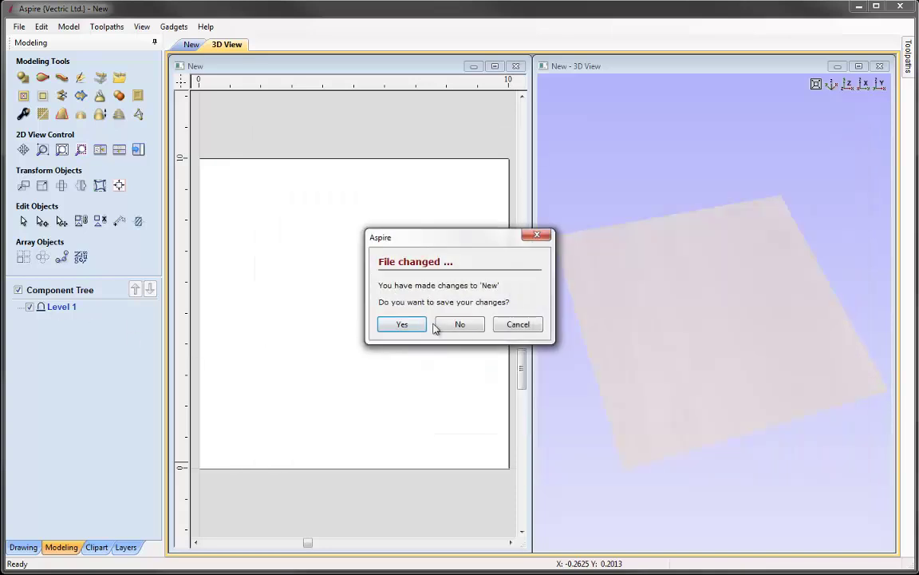
click(460, 324)
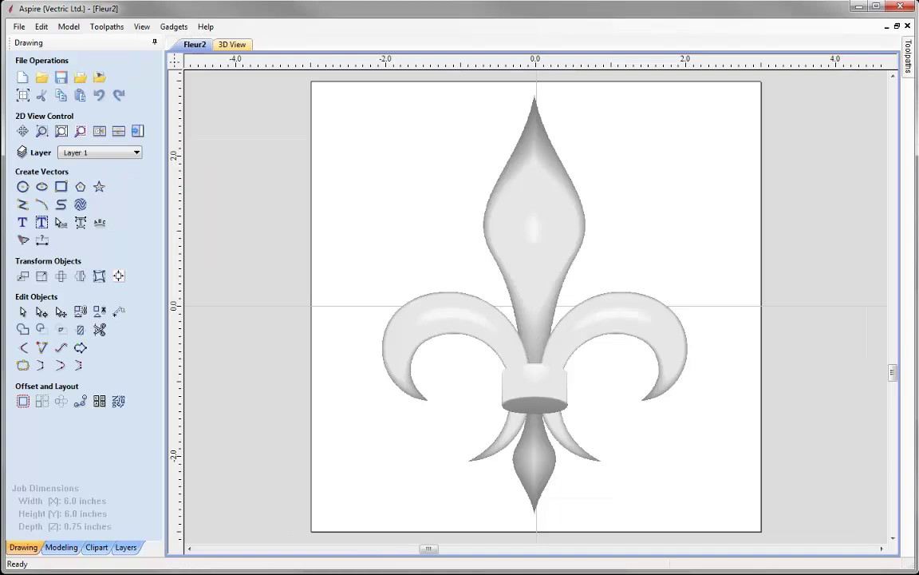
click(99, 131)
click(63, 548)
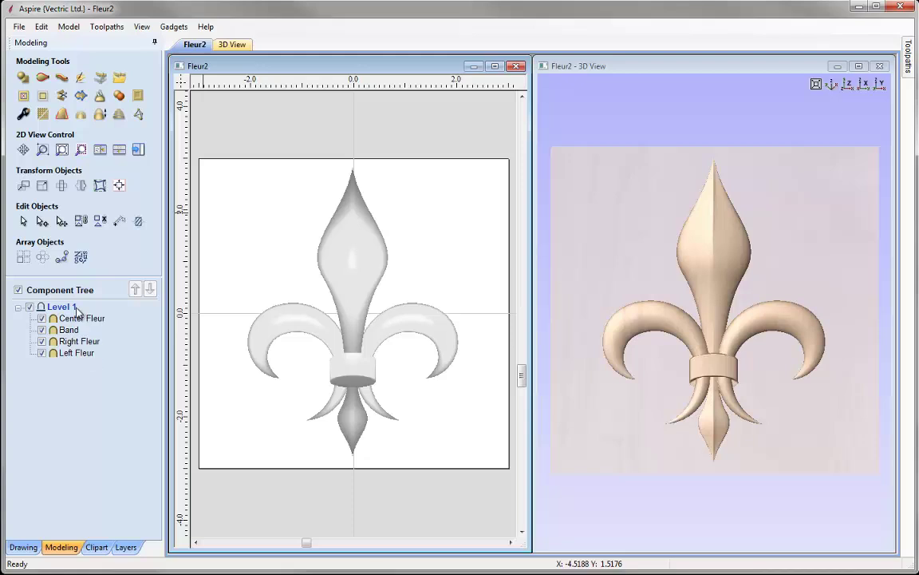
Select the Center Fleur component in the component tree and start exporting it as 3D clipart
click(70, 354)
click(70, 329)
click(76, 320)
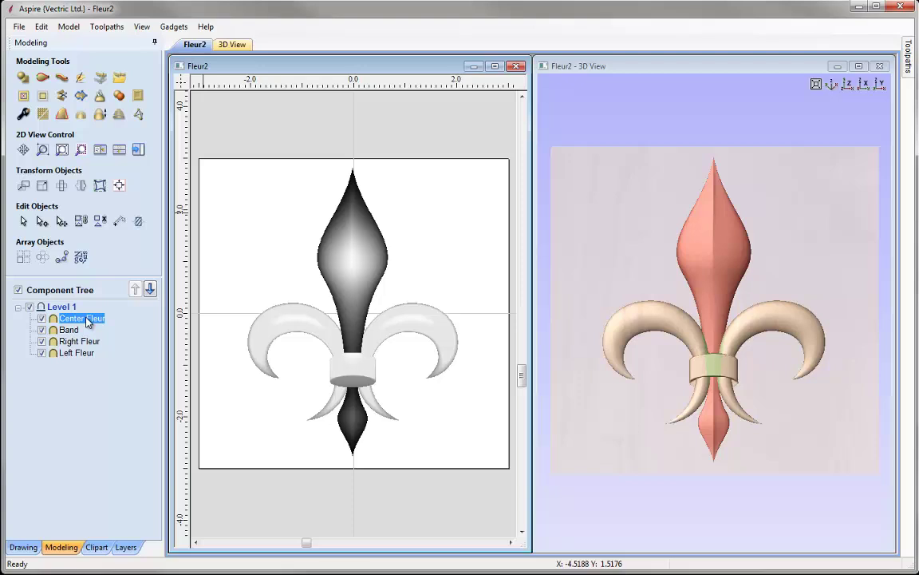
right_click(88, 321)
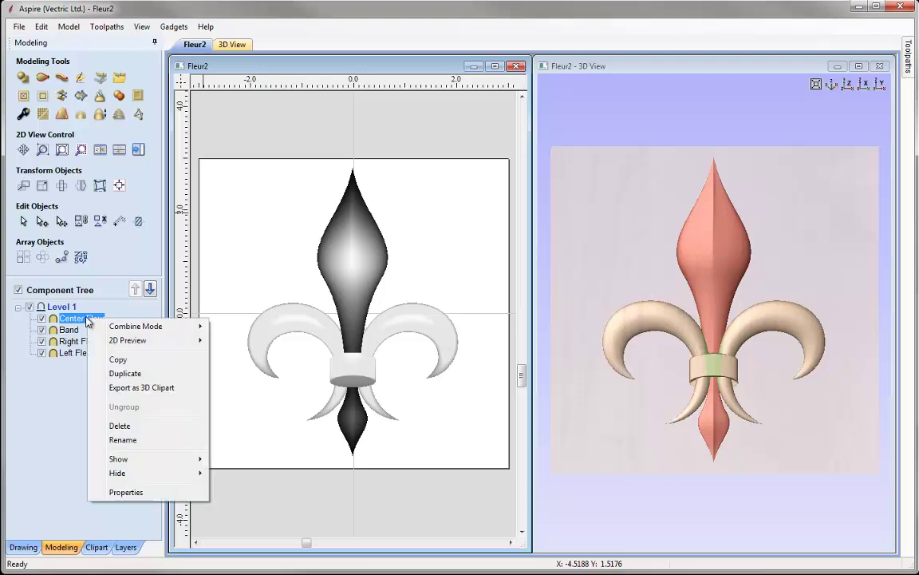
click(183, 391)
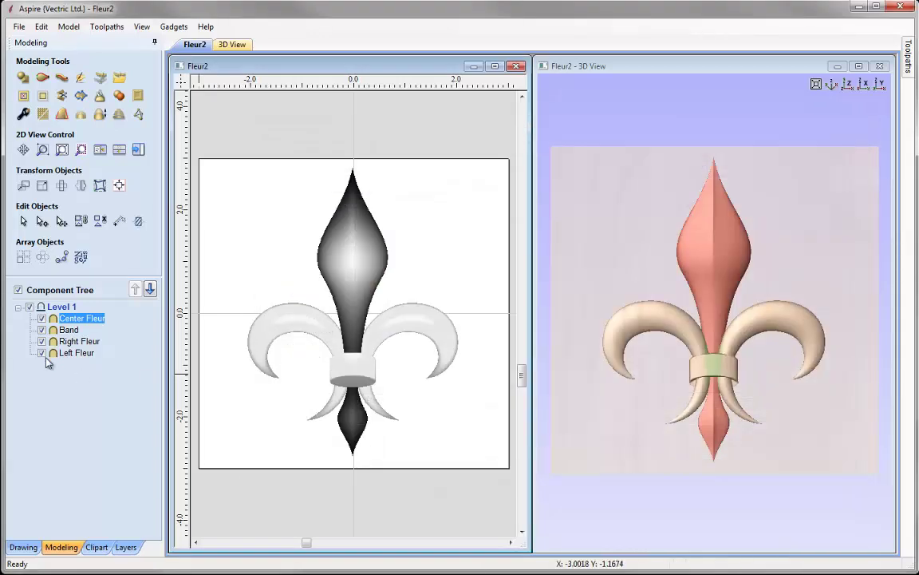
Group the Center Fleur, Band and Right Fleur components of Level 1
mouse_move(54, 356)
mouse_move(73, 336)
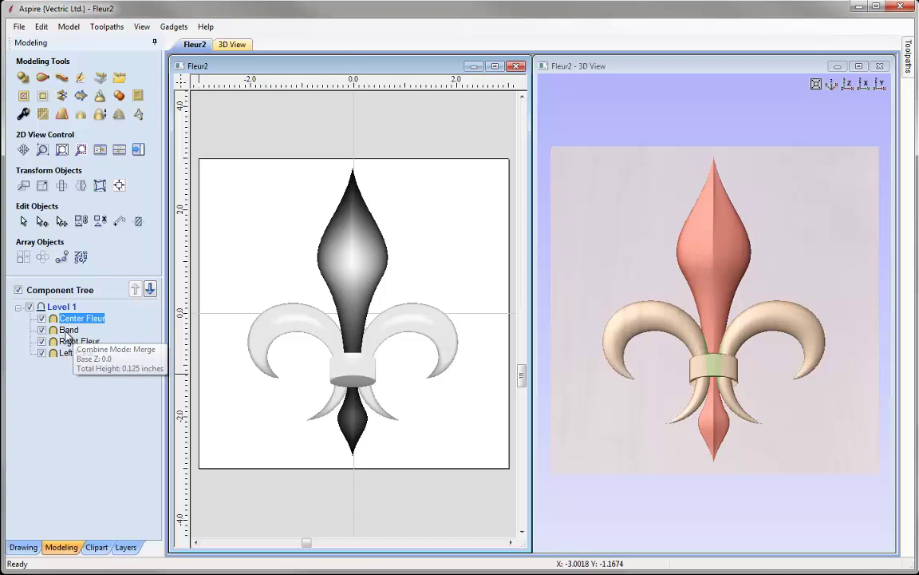
ctrl+click(72, 340)
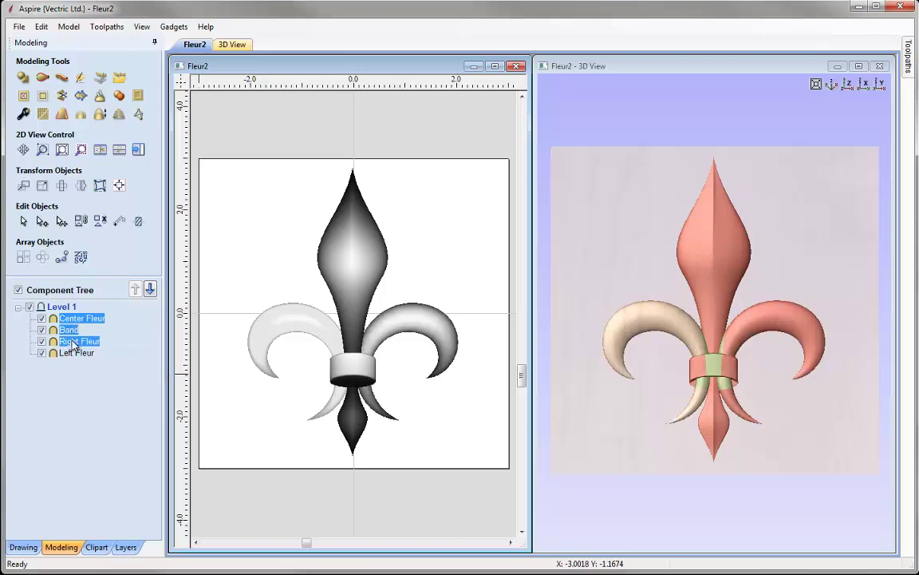
right_click(70, 334)
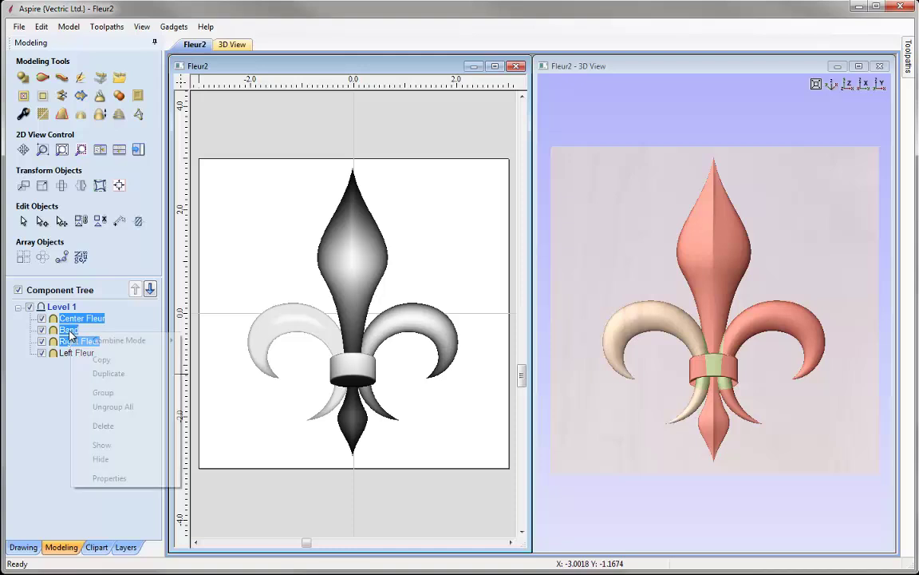
click(120, 394)
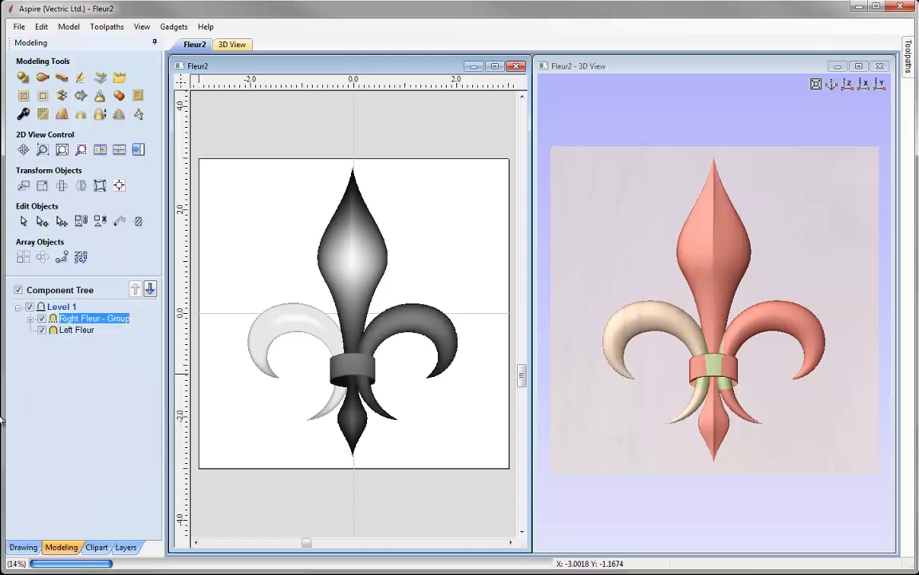
Open the 3D clipart export for the grouped component, cancel it without saving, and undo the grouping
mouse_move(85, 323)
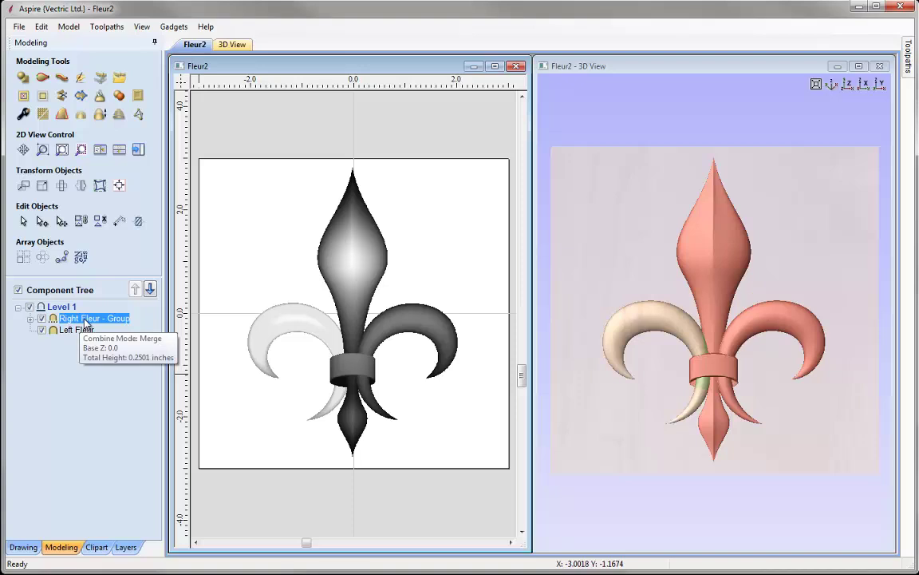
right_click(85, 323)
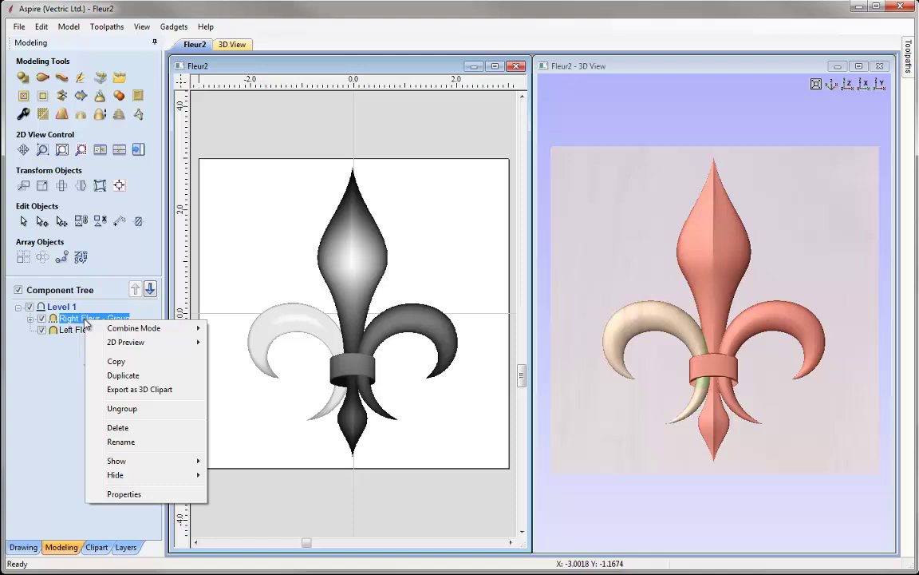
click(176, 397)
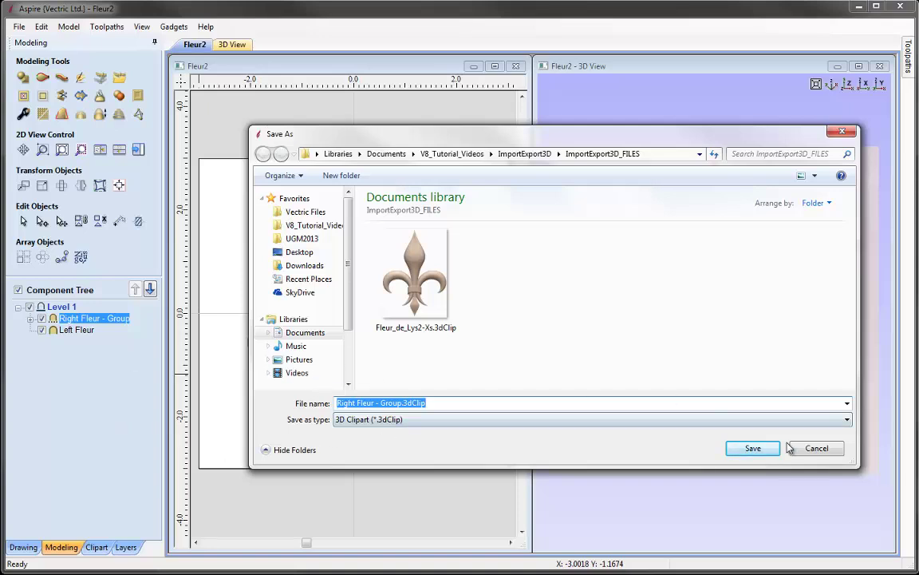
click(814, 450)
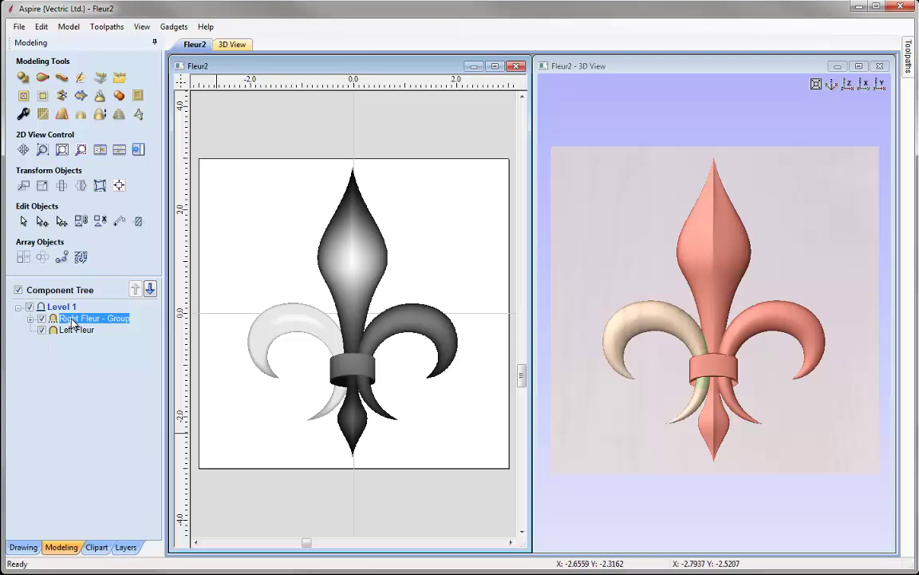
click(42, 27)
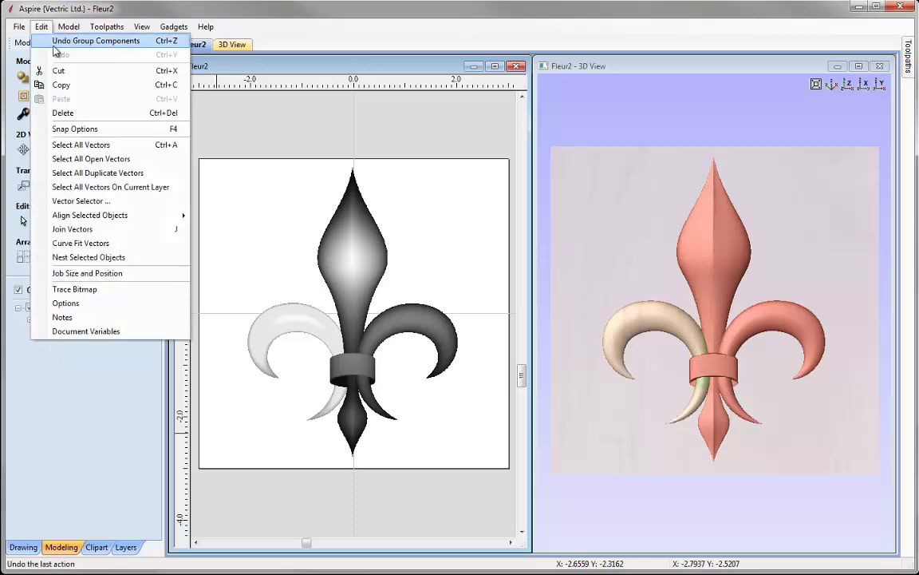
click(50, 42)
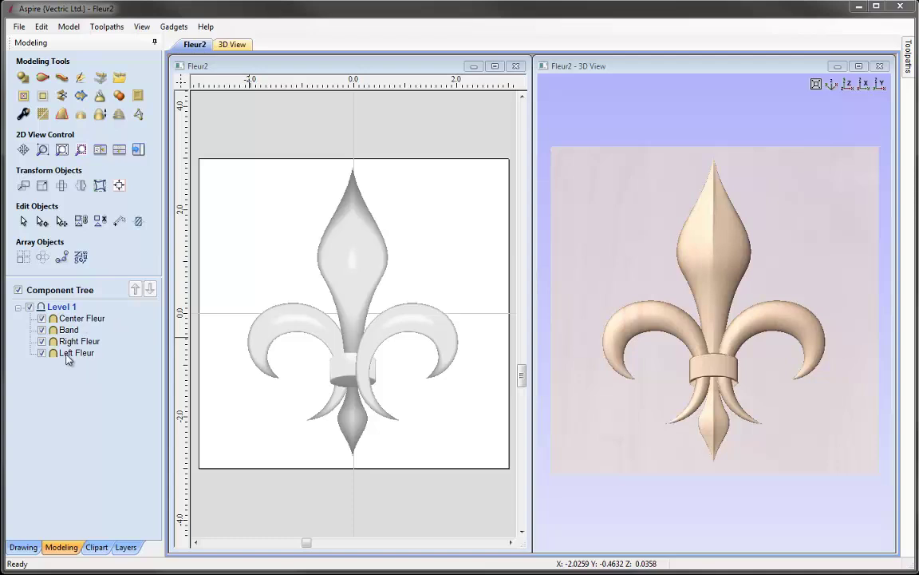
Open the 3D clipart export for Level 1 and for the whole model, cancelling each without saving
right_click(61, 311)
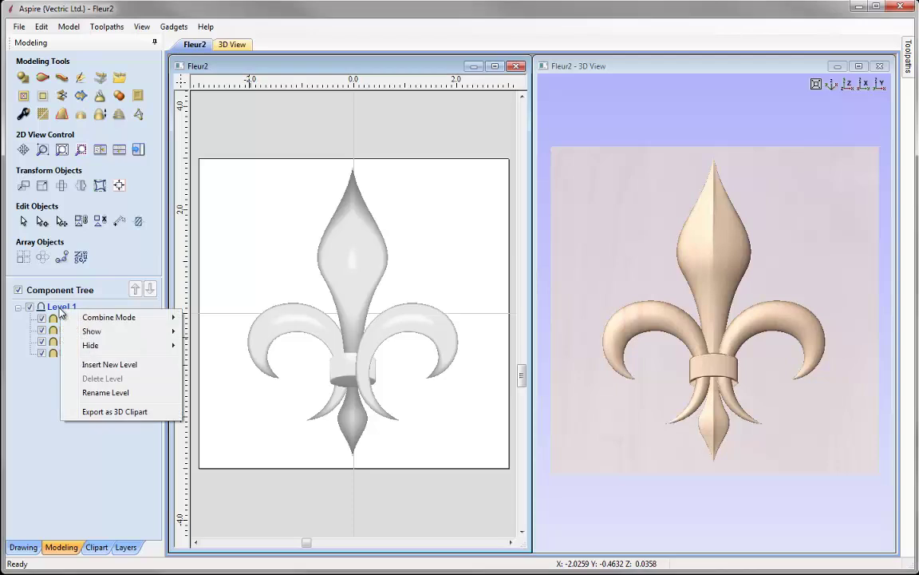
click(123, 412)
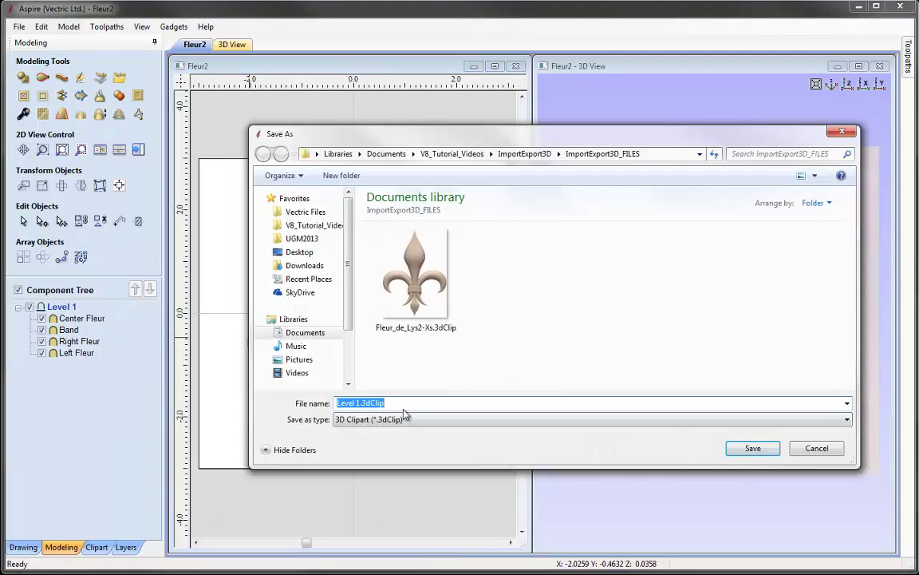
click(817, 448)
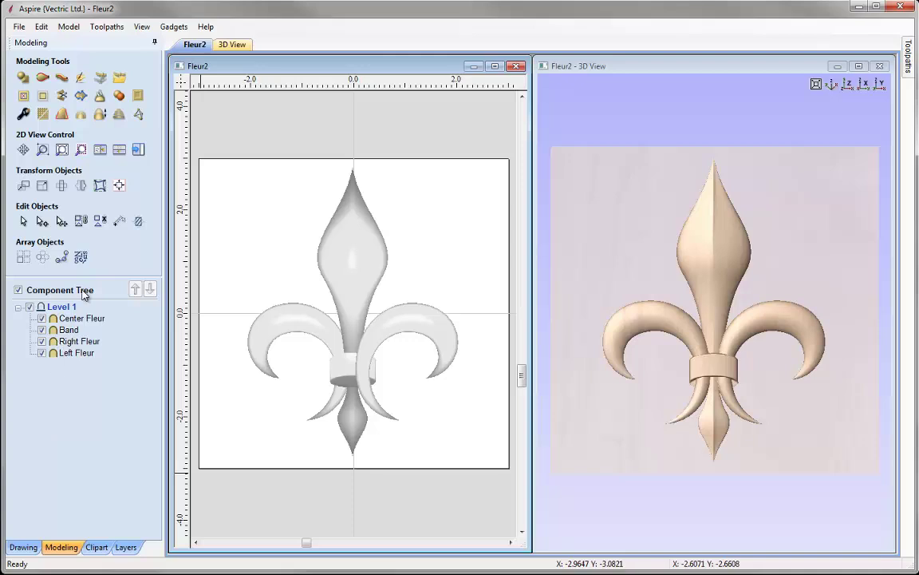
click(68, 26)
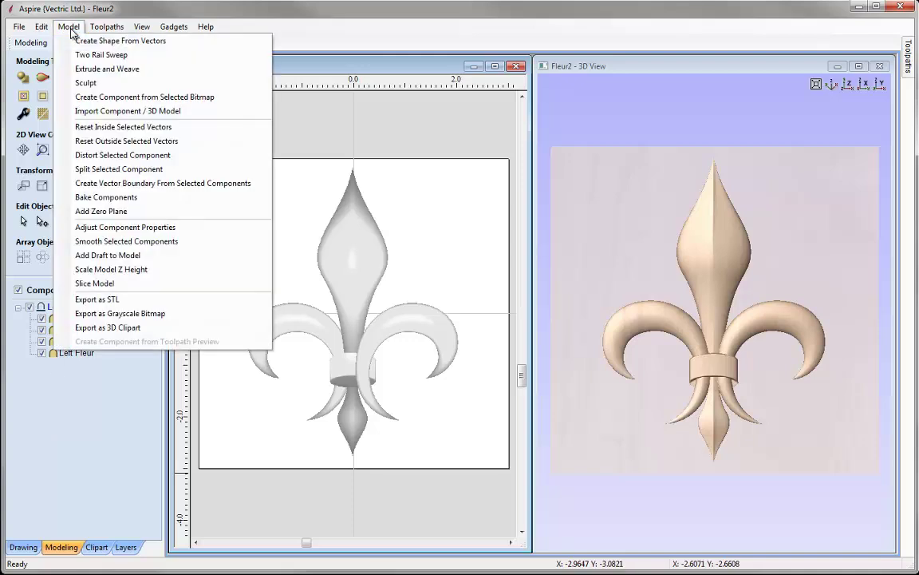
click(152, 329)
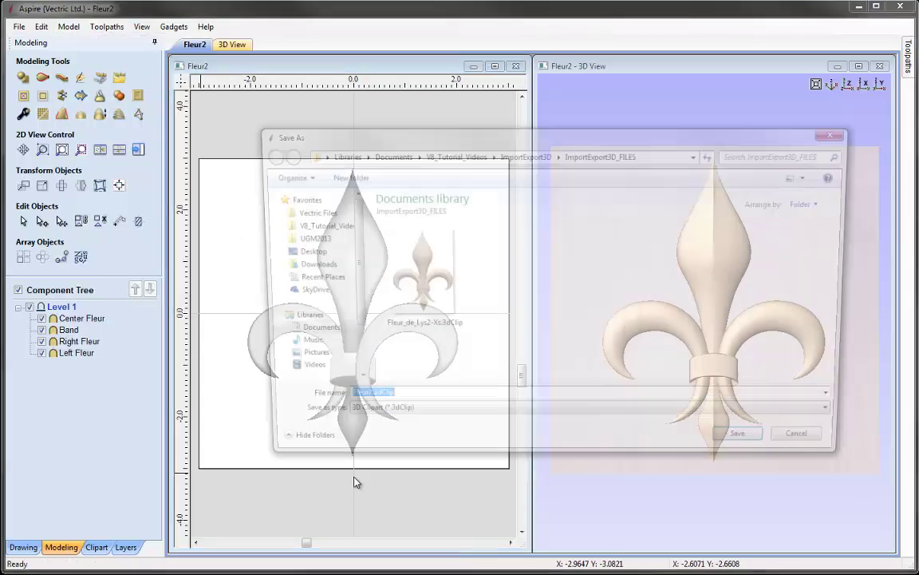
click(815, 450)
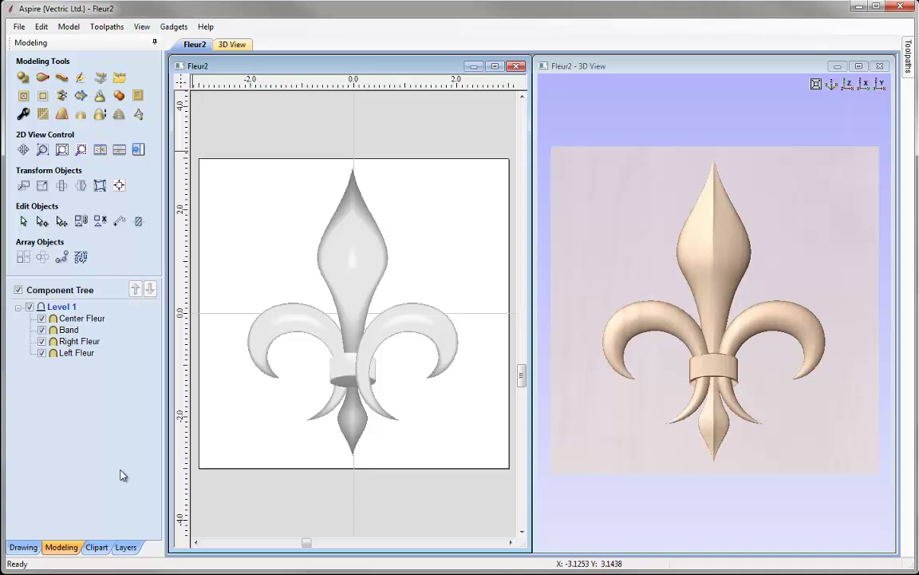
View the ImportExport3D_FILES folder among the local clipart files, and return to the clipart library folders
click(97, 548)
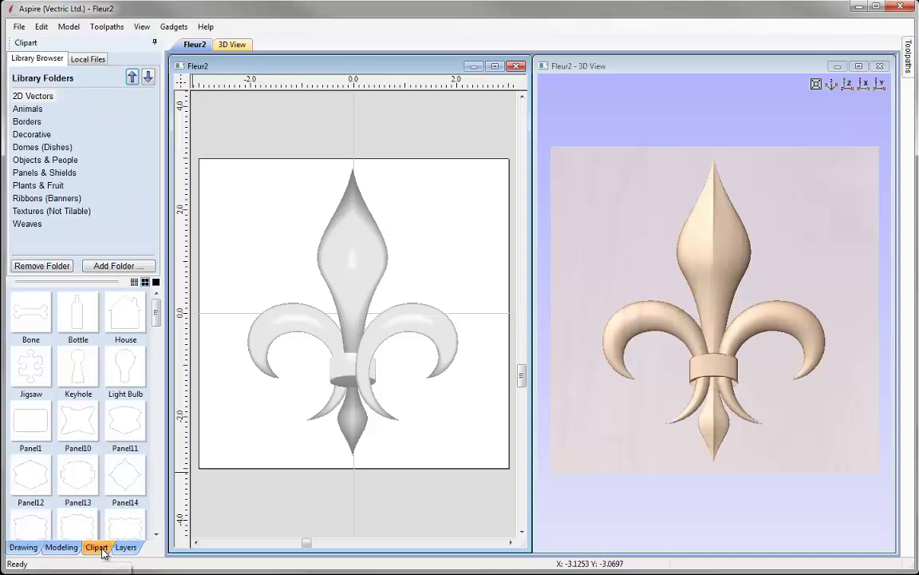
click(93, 62)
click(82, 151)
click(80, 164)
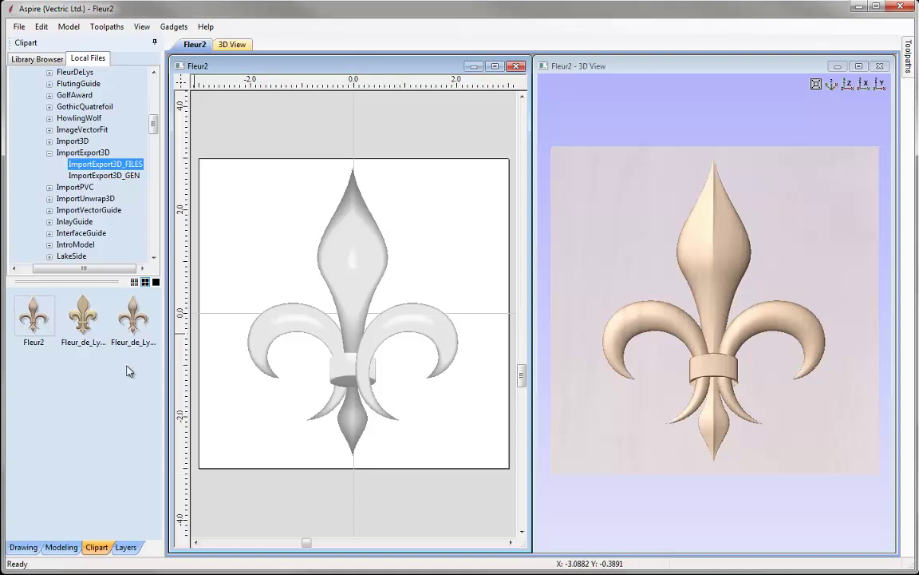
click(46, 59)
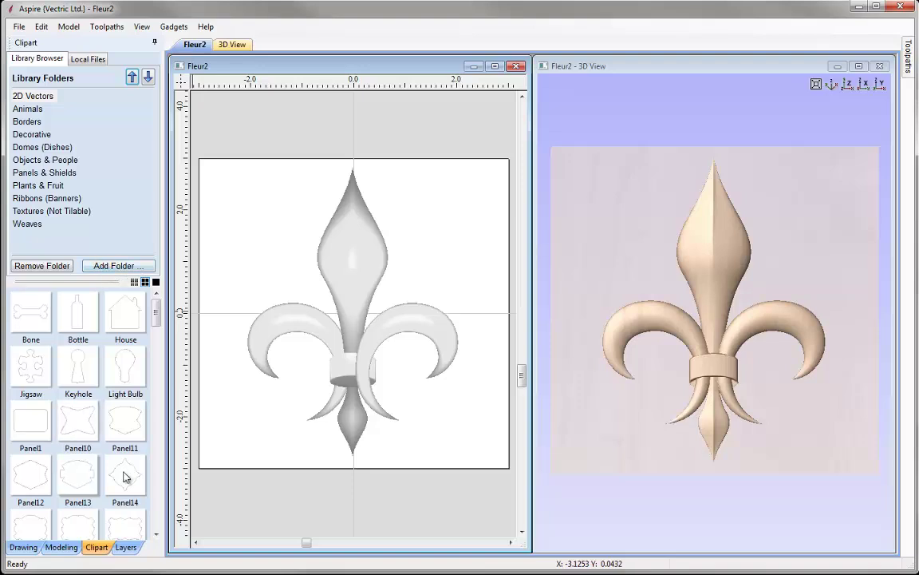
Set up an STL export of the fleur model with a 0.001 inch approximation tolerance and triangulate it
click(61, 547)
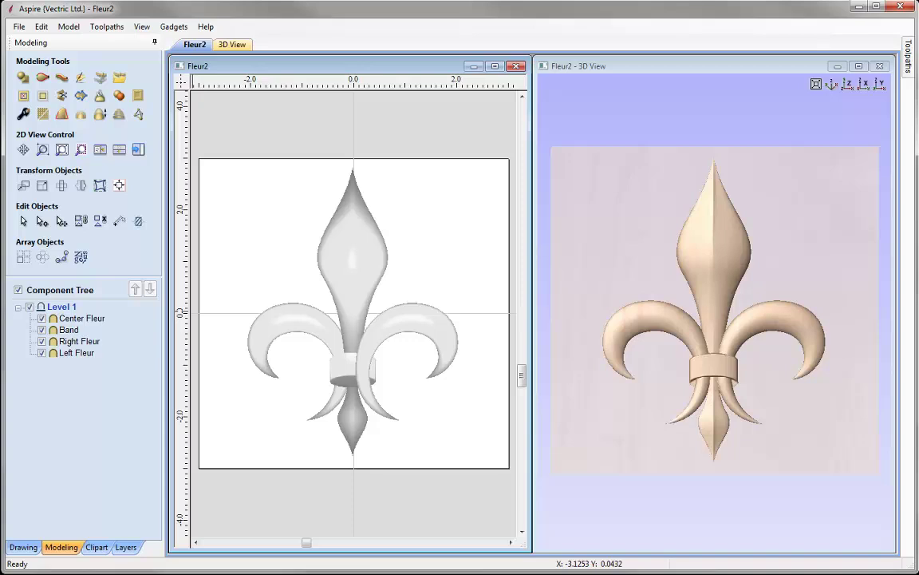
click(139, 117)
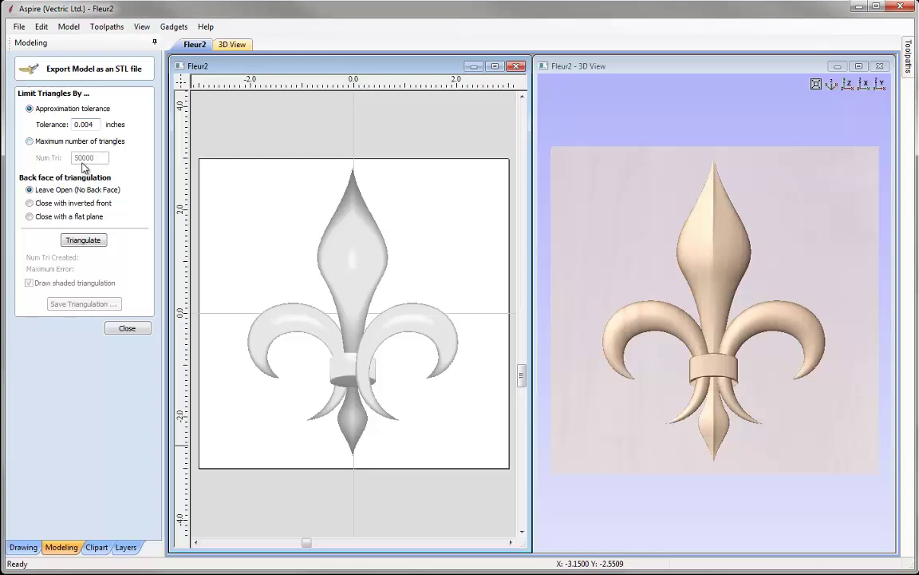
drag(89, 124, 95, 125)
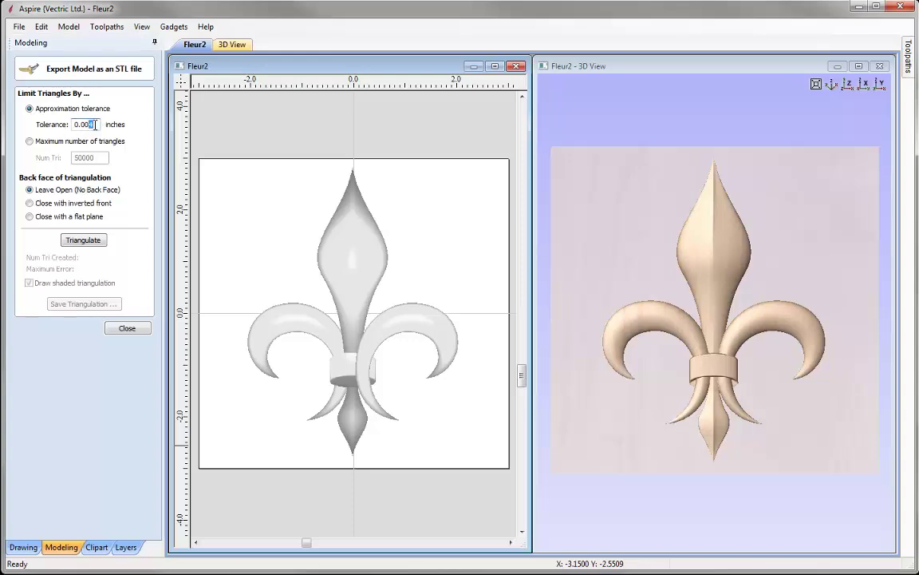
text(1)
click(84, 240)
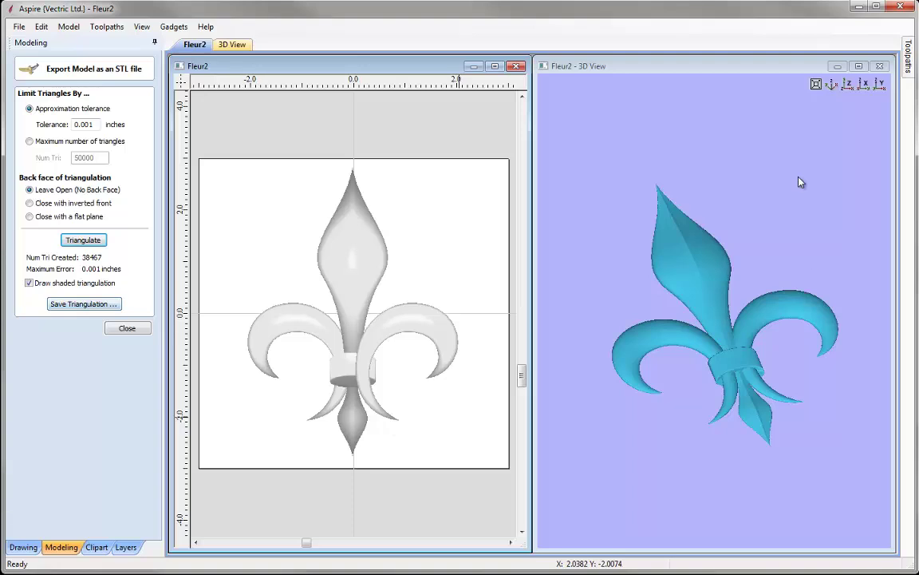
Maximize the 3D view and examine the triangulated fleur up close, both shaded and as a wireframe mesh
click(858, 66)
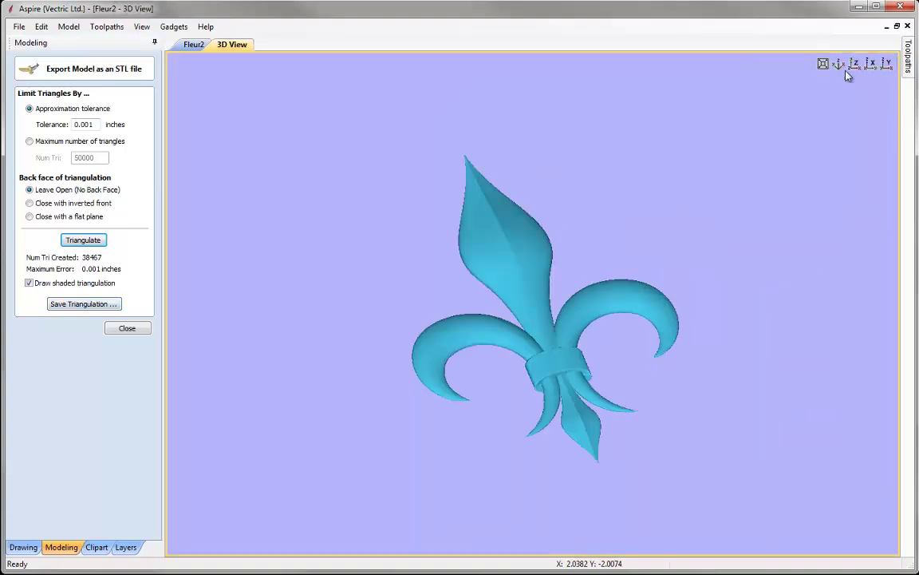
scroll(516, 438, up, 5)
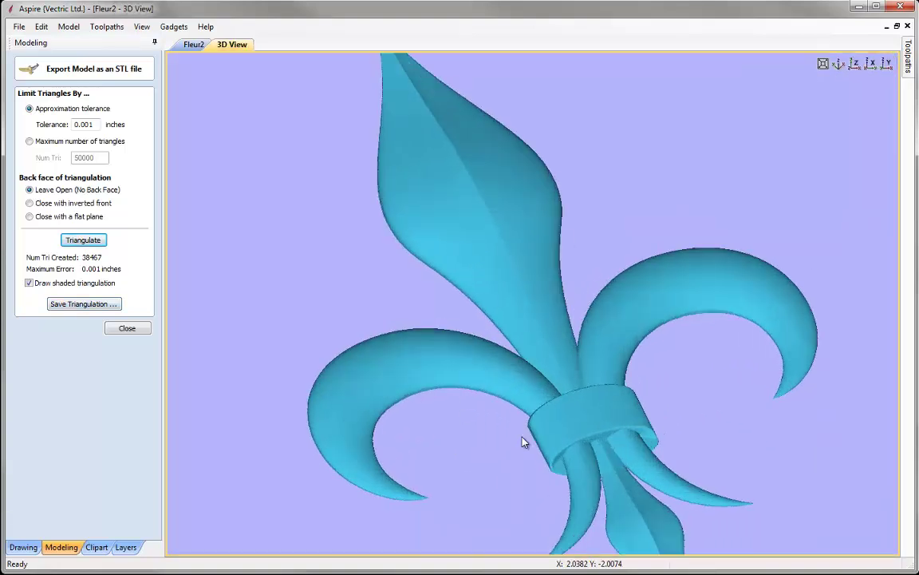
scroll(543, 425, up, 5)
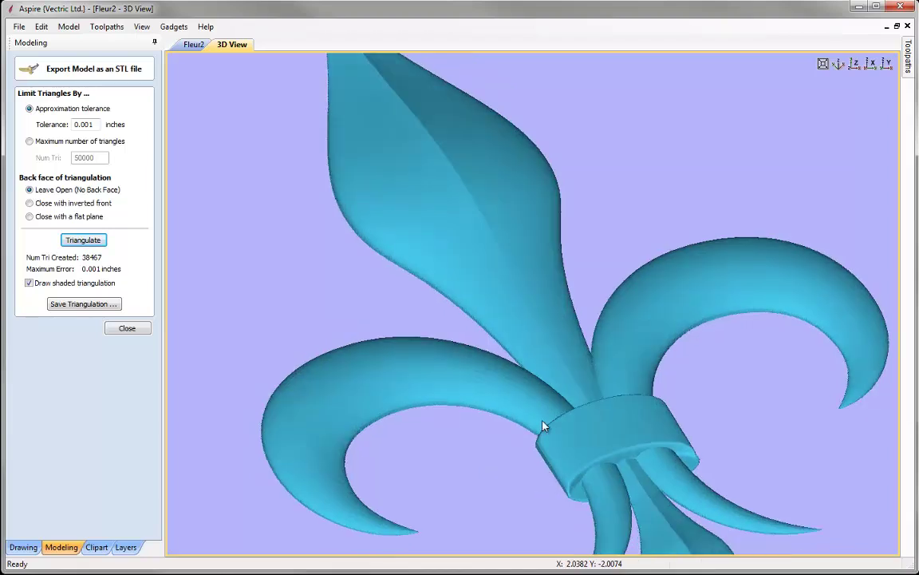
scroll(478, 327, up, 1)
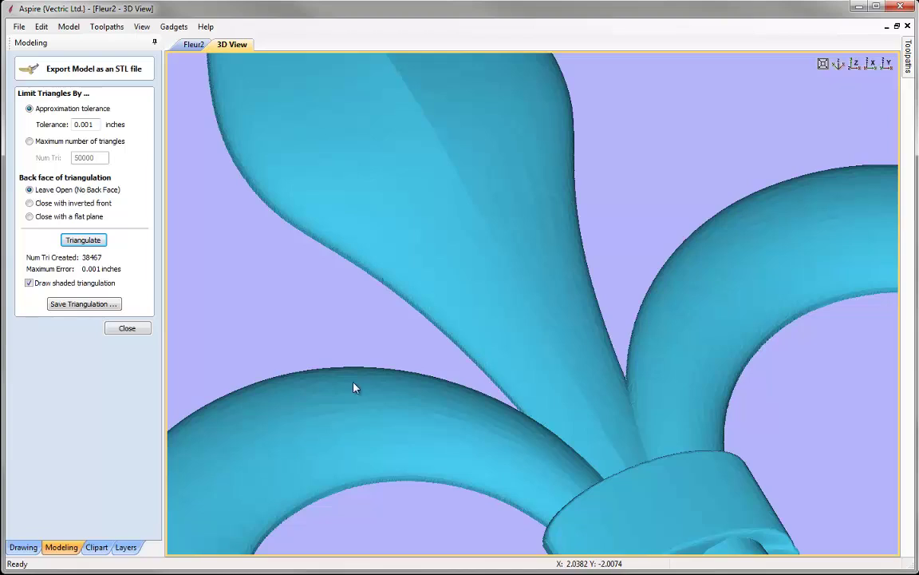
click(32, 286)
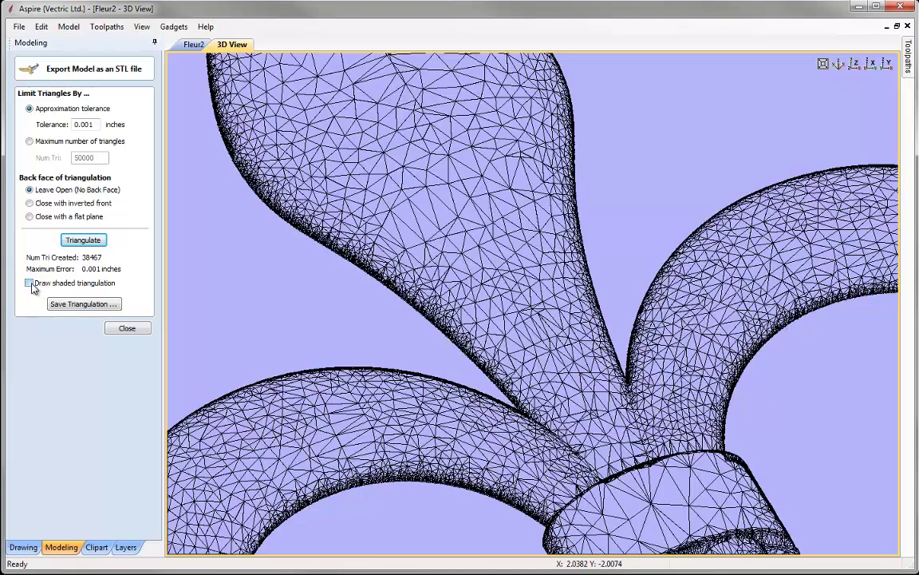
drag(483, 289, 365, 384)
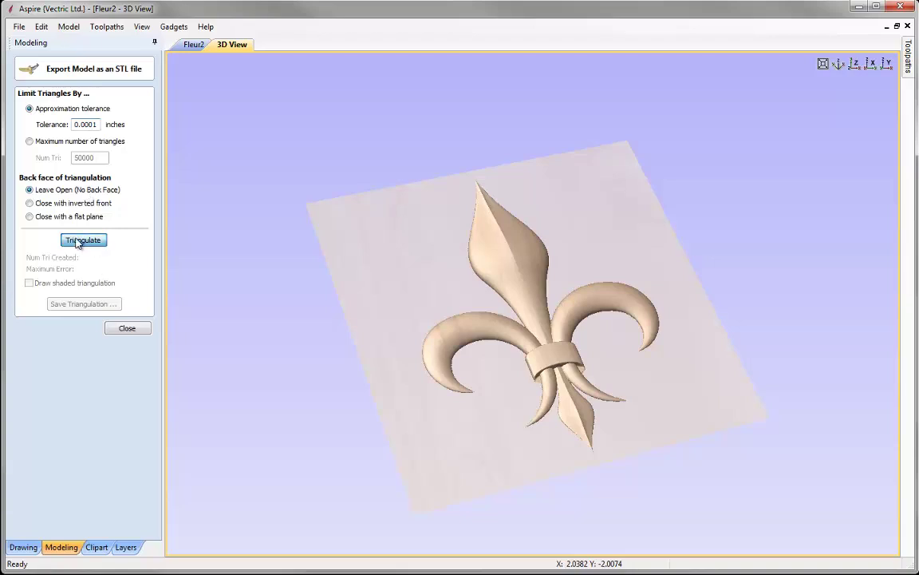
Retriangulate the fleur with a 0.0001 inch tolerance and inspect the finer mesh as wireframe and shaded
click(79, 241)
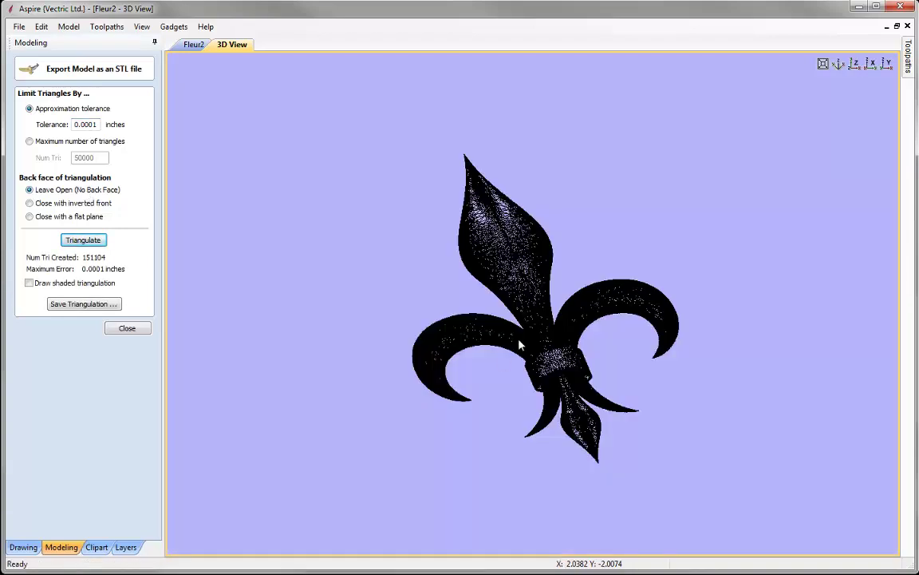
scroll(520, 341, up, 3)
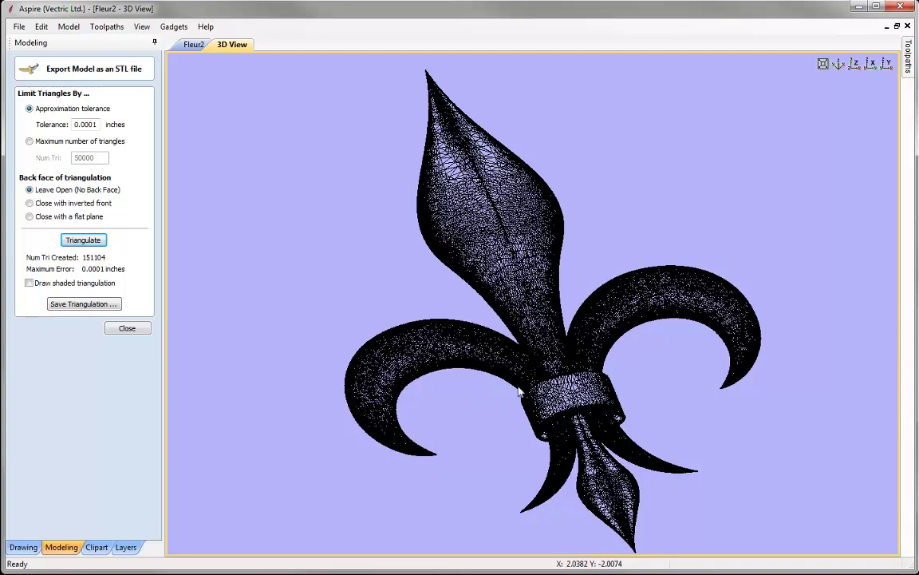
drag(523, 392, 515, 372)
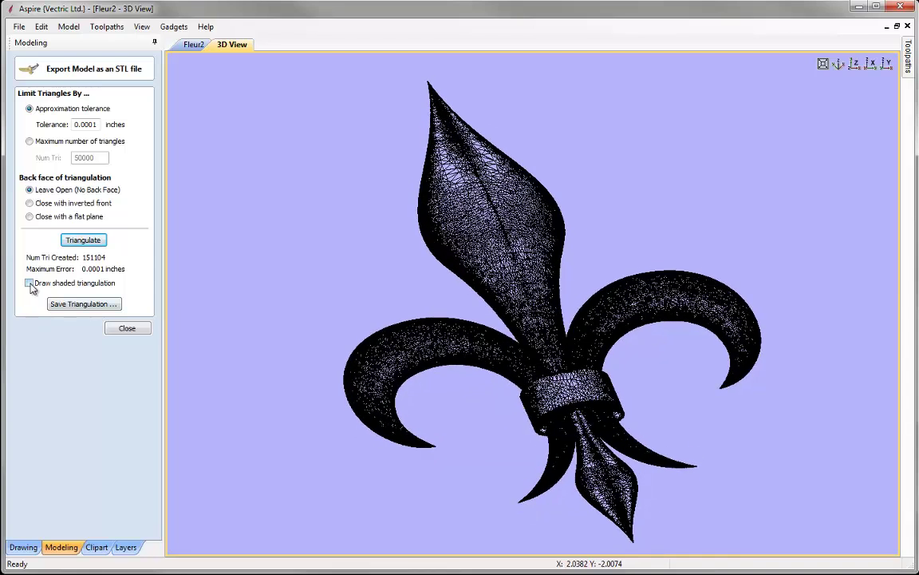
click(28, 282)
drag(557, 406, 567, 414)
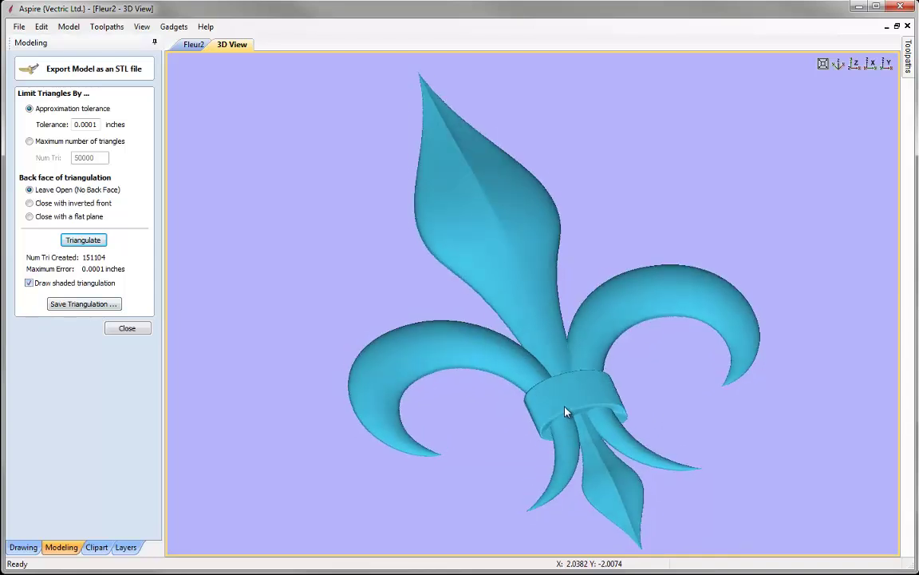
scroll(498, 315, up, 3)
mouse_move(498, 315)
mouse_down()
mouse_move(536, 320)
mouse_move(566, 359)
mouse_move(557, 342)
mouse_move(571, 341)
mouse_move(490, 329)
mouse_up()
right_drag(490, 328, 582, 397)
drag(582, 397, 557, 384)
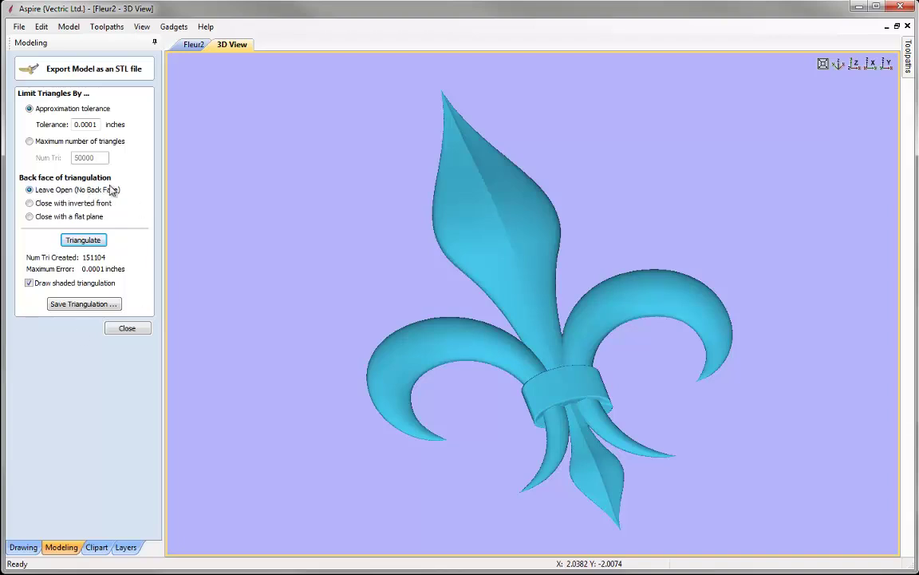
Inspect the open back of the mesh, and retriangulate it with the back face closed with inverted front
drag(285, 433, 502, 202)
drag(540, 277, 446, 255)
drag(591, 284, 140, 328)
click(58, 203)
drag(346, 340, 406, 408)
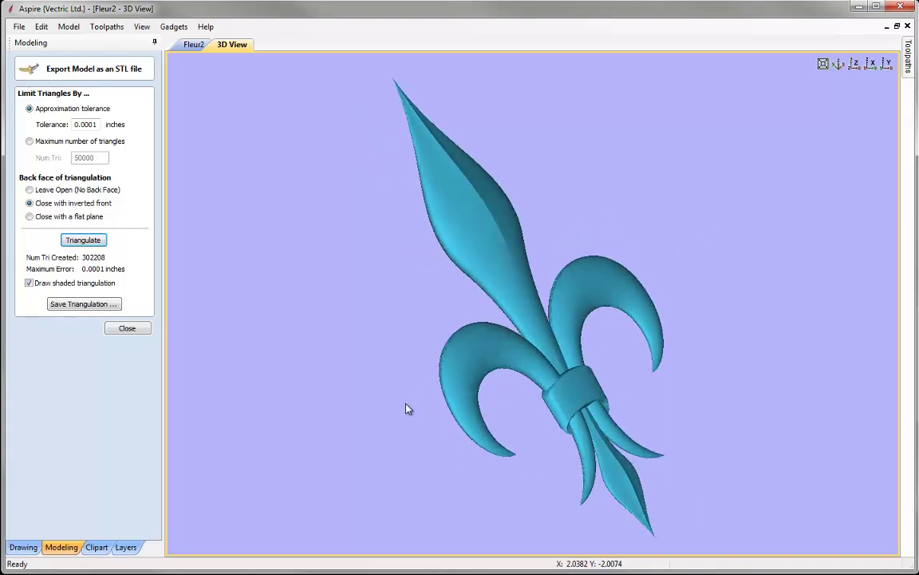
Retriangulate the fleur with its back closed by a flat plane, and inspect the mesh from behind and in front
click(31, 217)
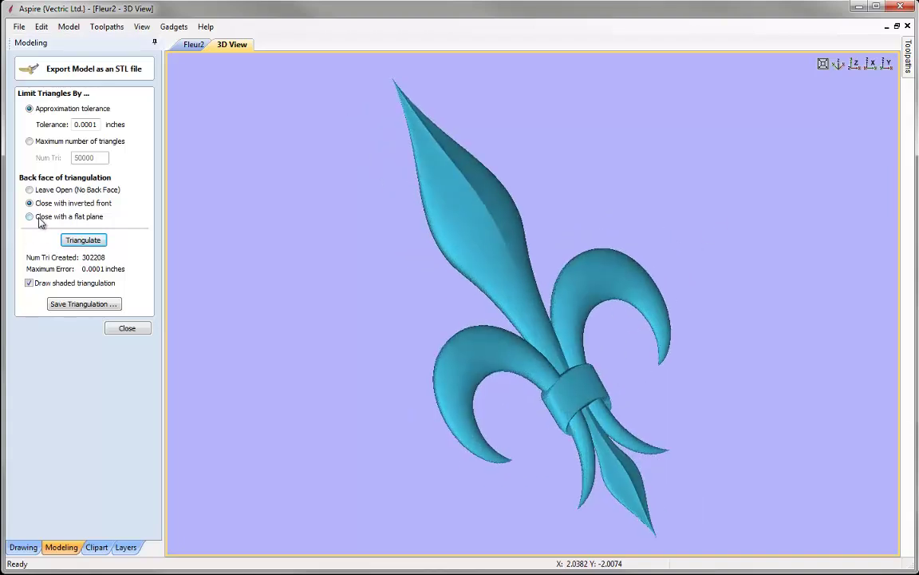
drag(246, 369, 451, 215)
mouse_move(593, 273)
mouse_down()
mouse_move(369, 333)
mouse_move(585, 242)
mouse_move(440, 354)
mouse_move(507, 287)
mouse_move(199, 281)
mouse_up()
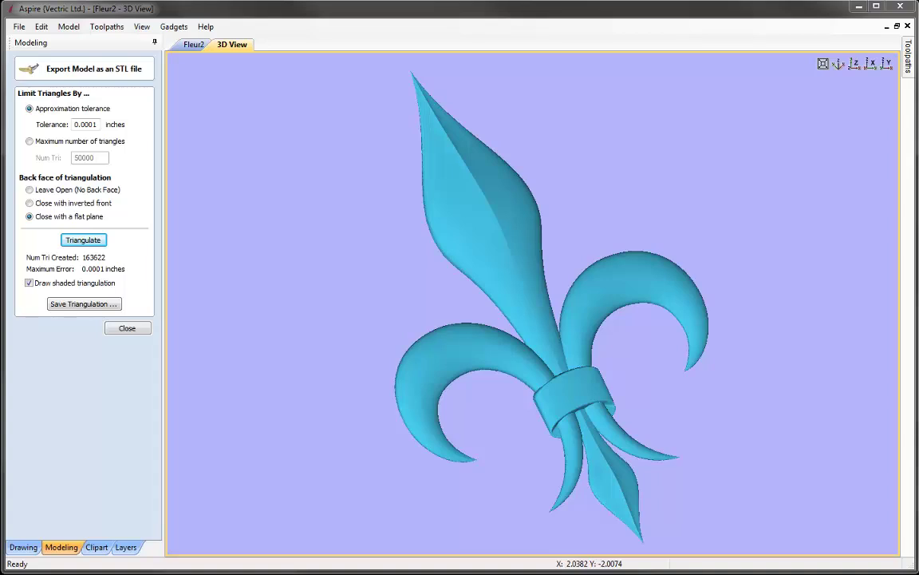
Review the file formats offered for saving the triangulation, keep STL File (*.stl), and exit the STL export without saving
click(96, 306)
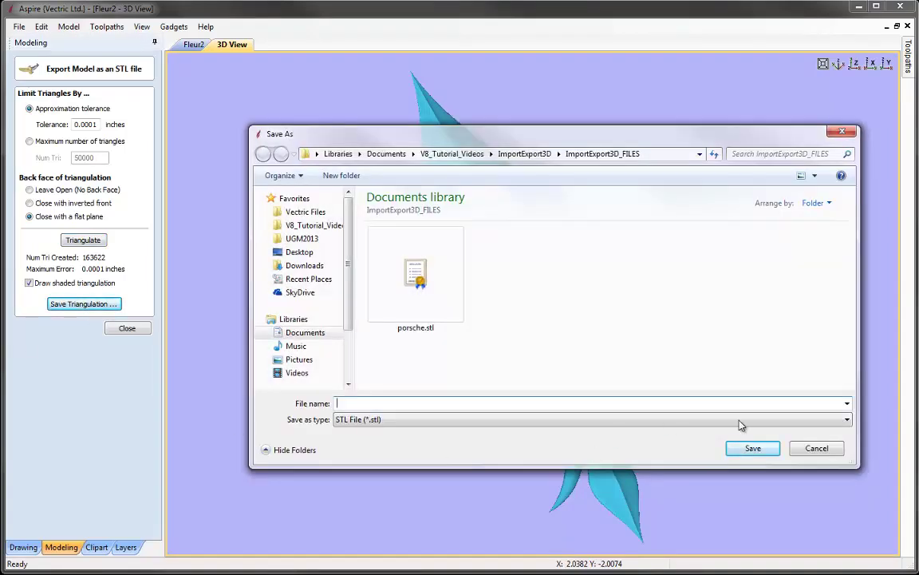
click(773, 423)
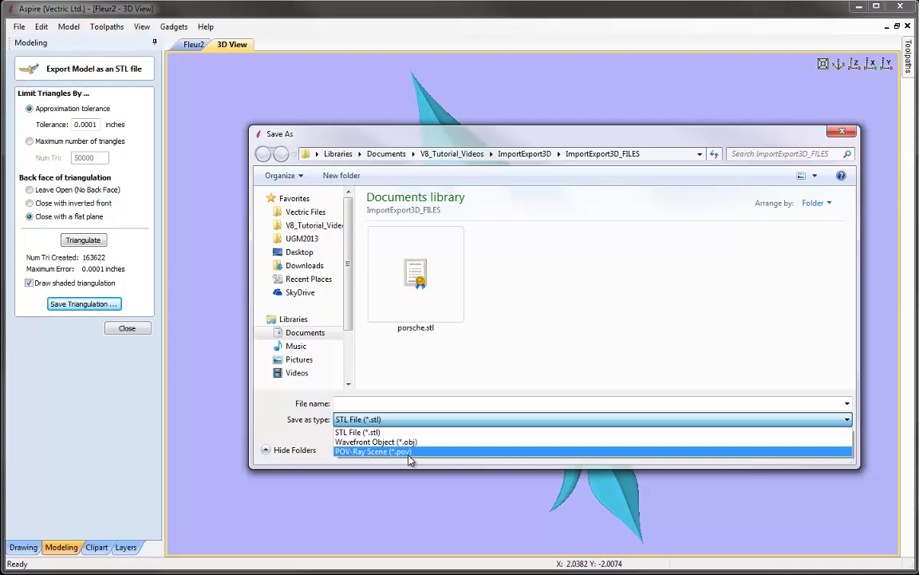
click(373, 432)
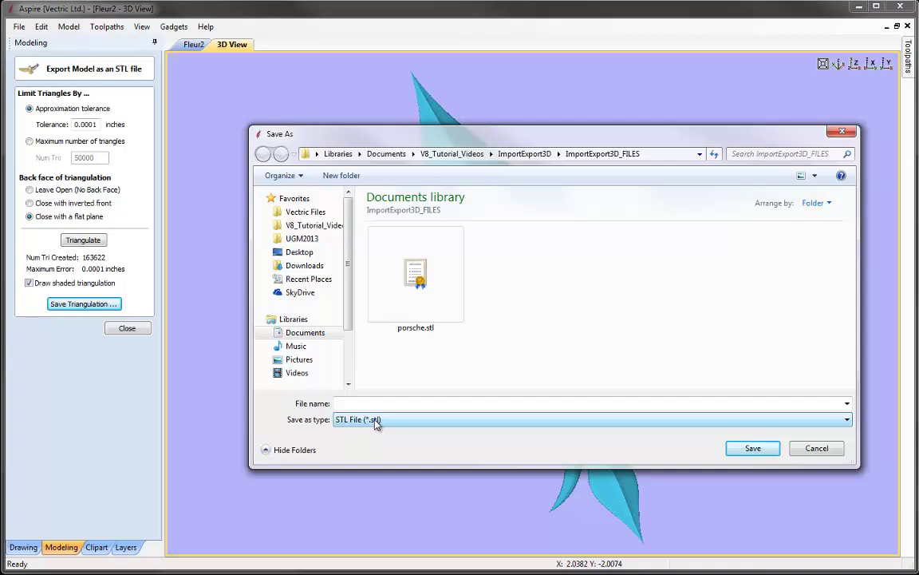
click(817, 447)
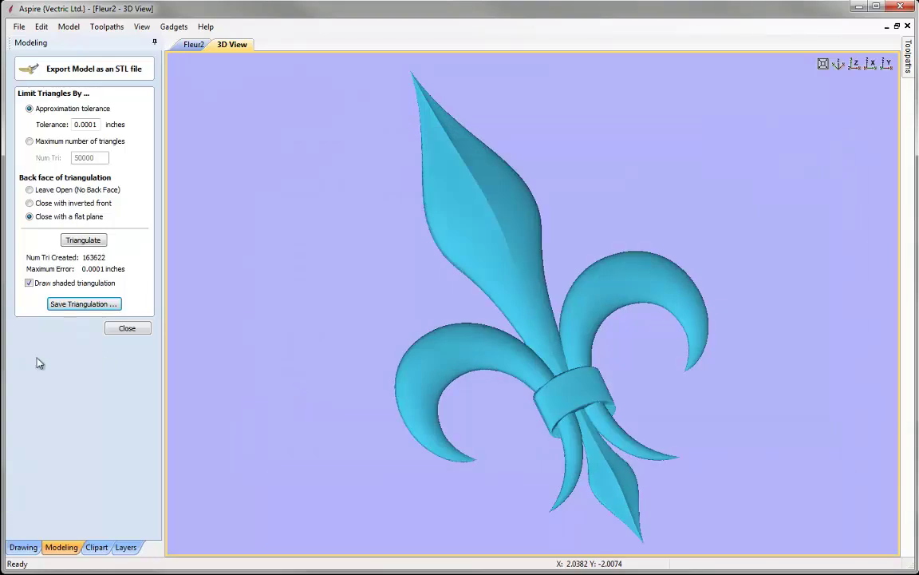
click(115, 331)
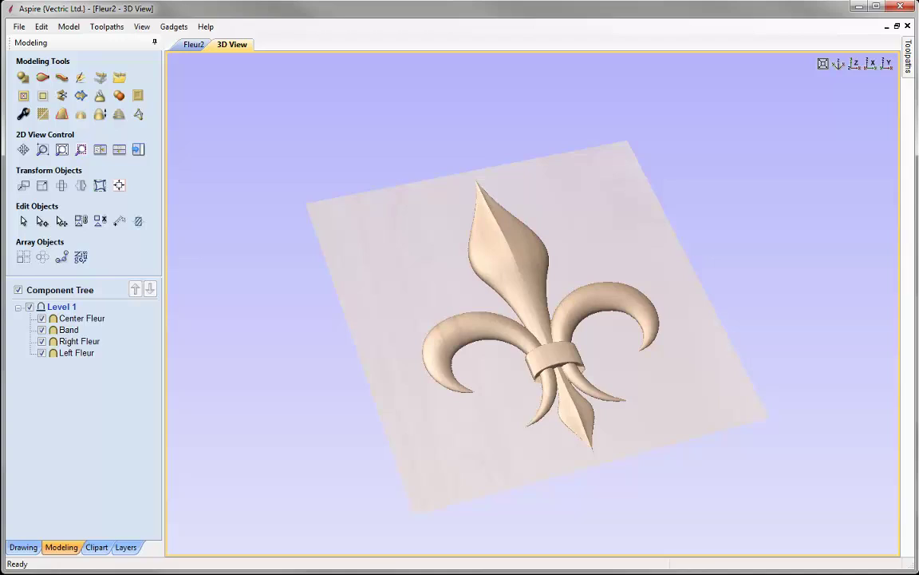
Review the image formats for exporting the model as a grayscale bitmap, choose 16 Bit Tiff (*.tif), and cancel without saving
click(69, 29)
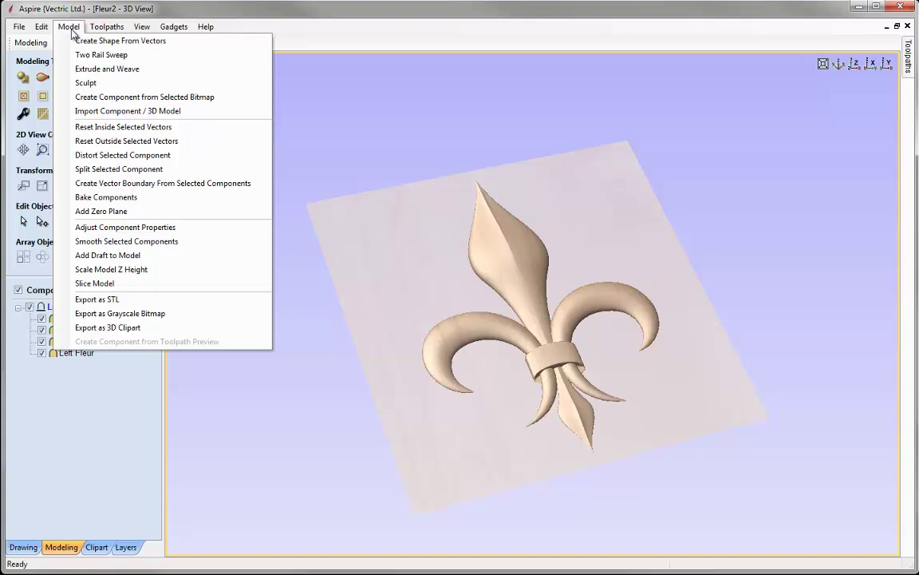
click(192, 319)
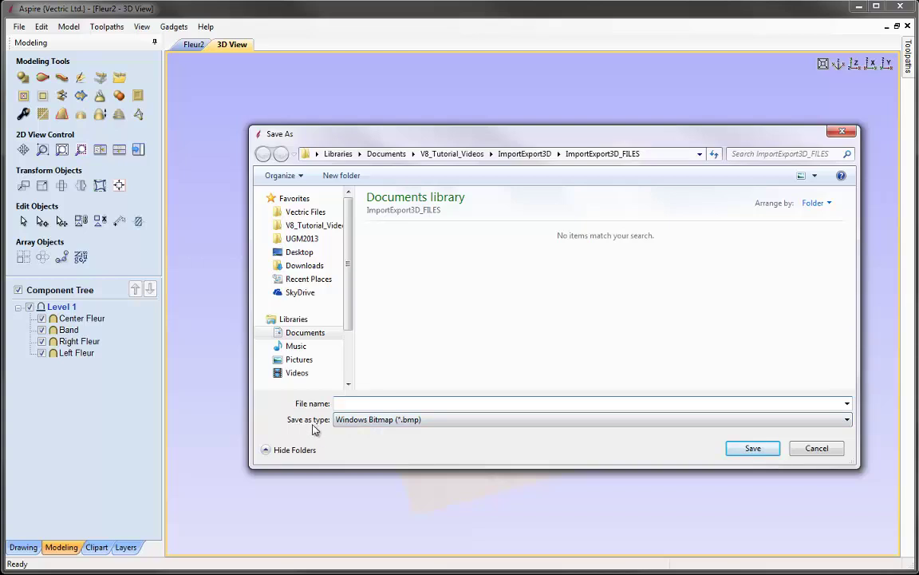
click(426, 427)
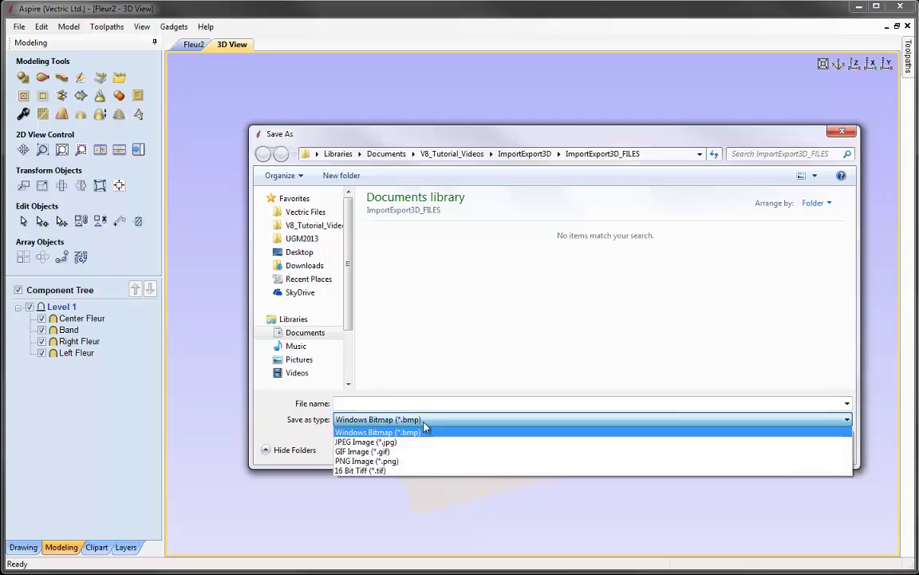
click(389, 470)
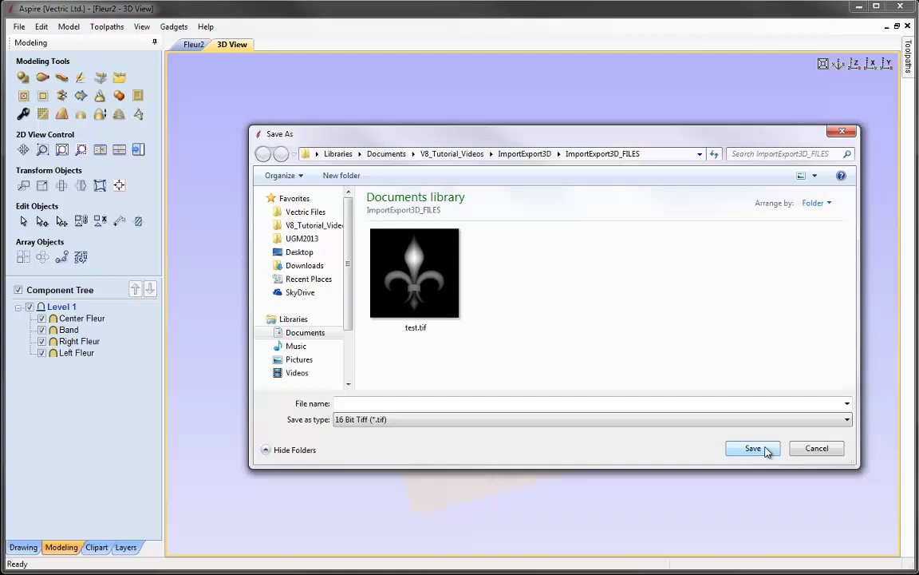
click(827, 452)
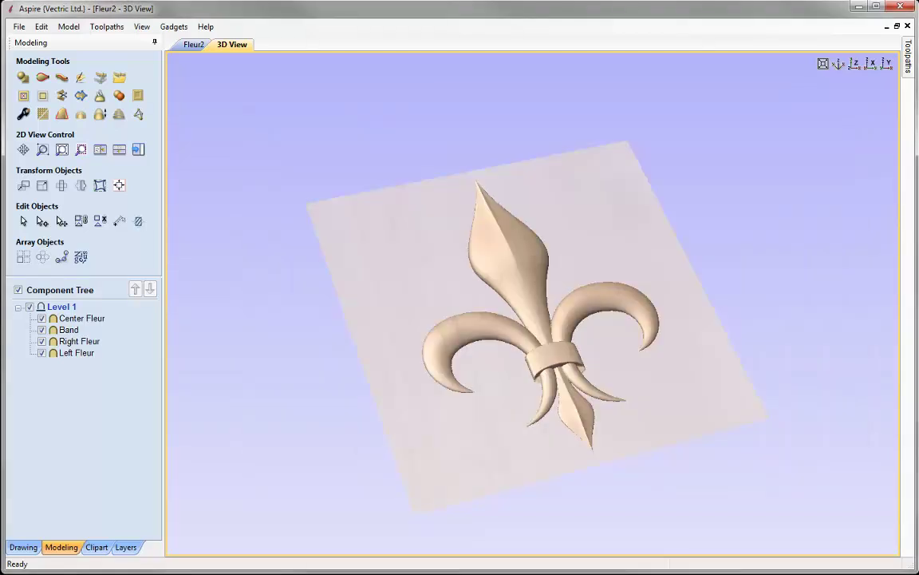